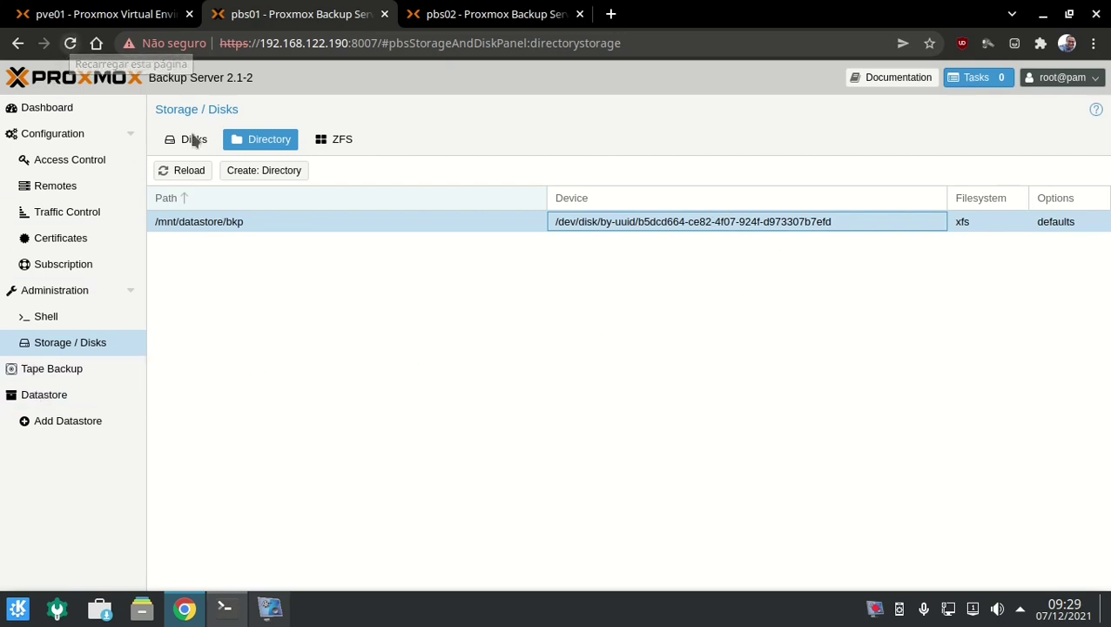
Reload pbs01, review the empty bkp datastore summary, then move to pbs02's disk list.
key(F5)
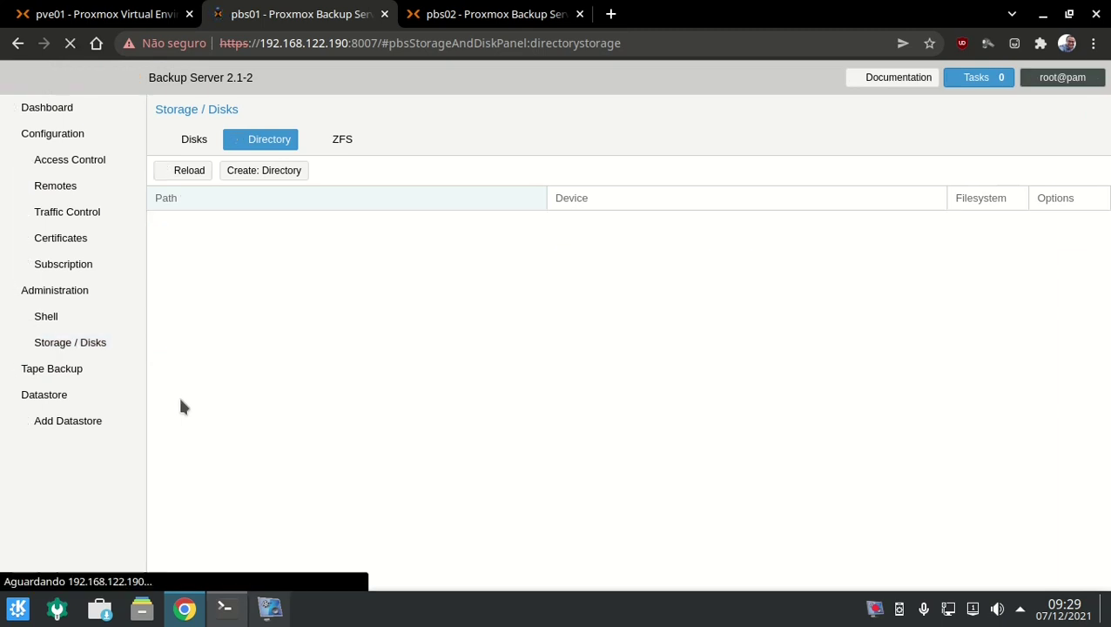
click(44, 421)
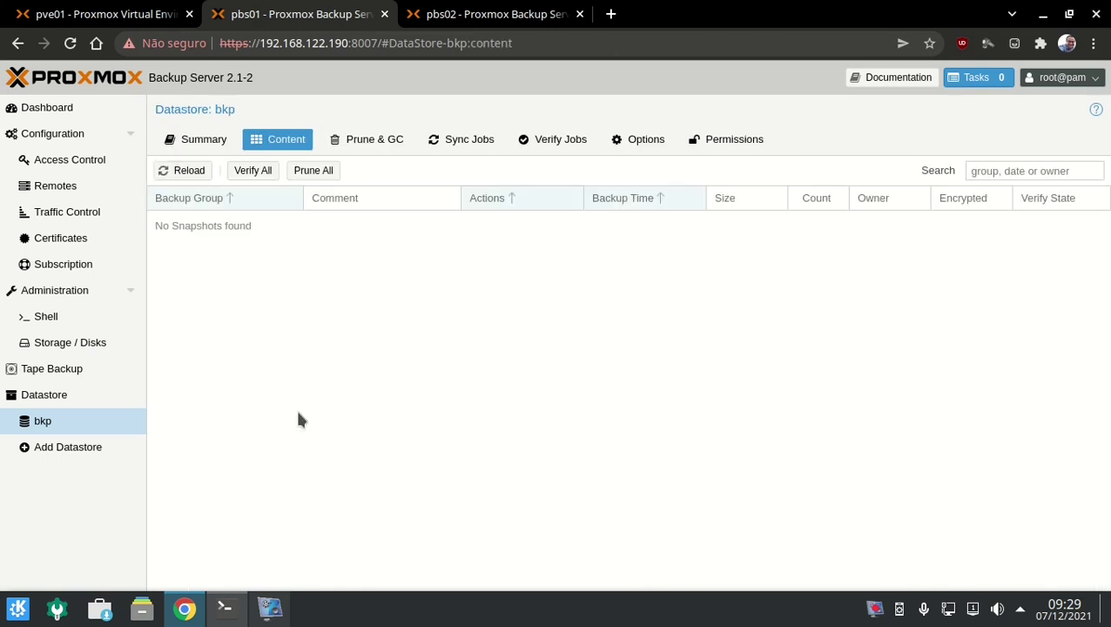
click(220, 147)
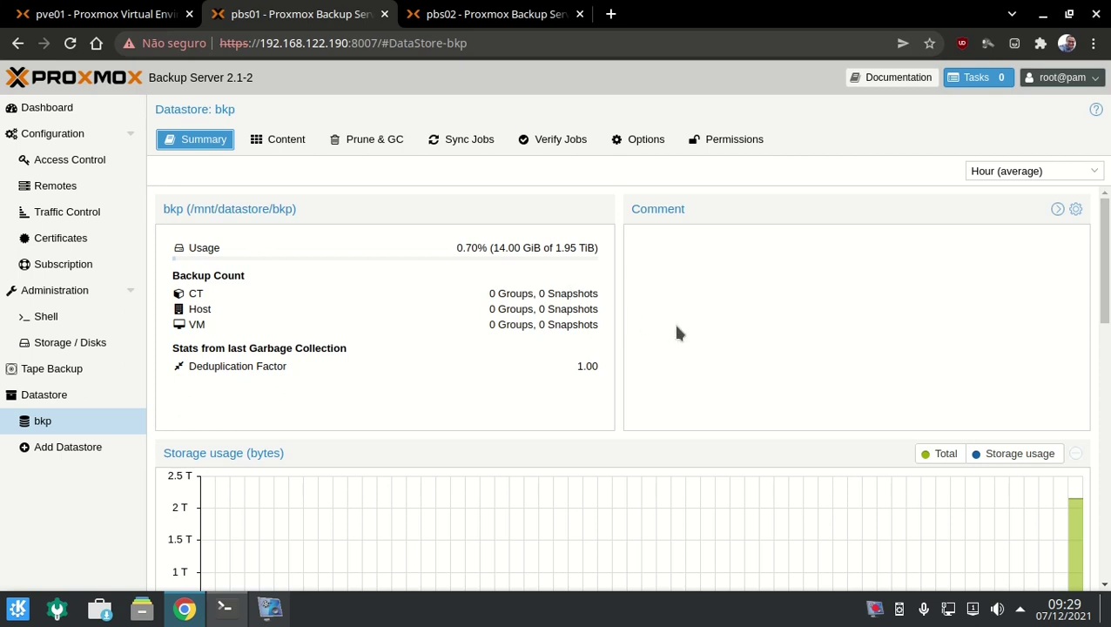
click(479, 20)
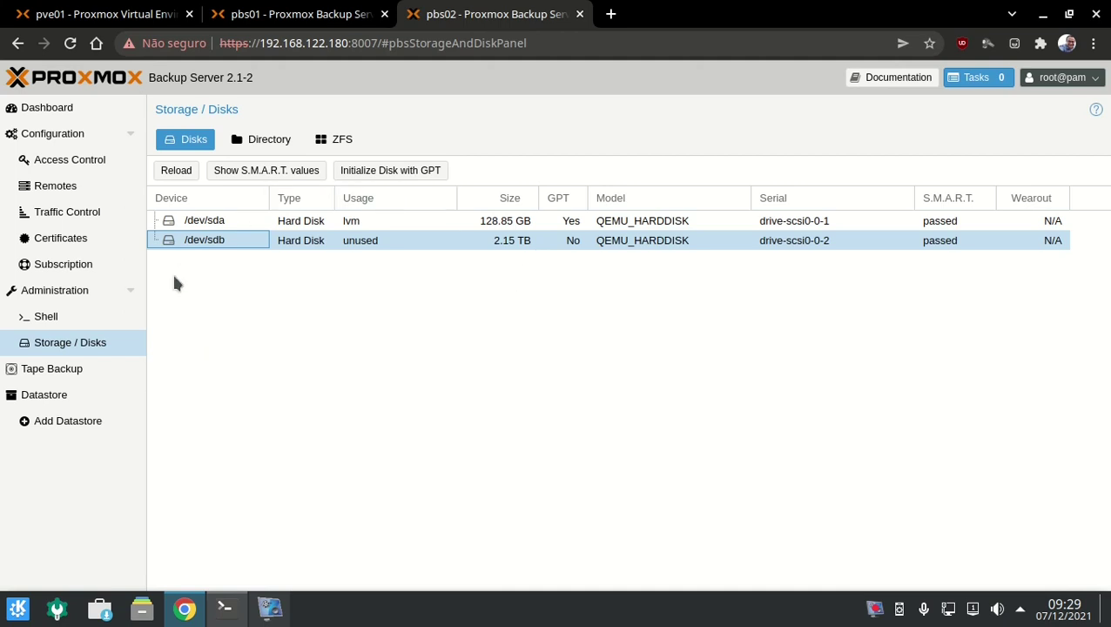
Run cfdisk /dev/sdb in pbs02's shell and write a gpt partition table, confirming with yes.
click(114, 317)
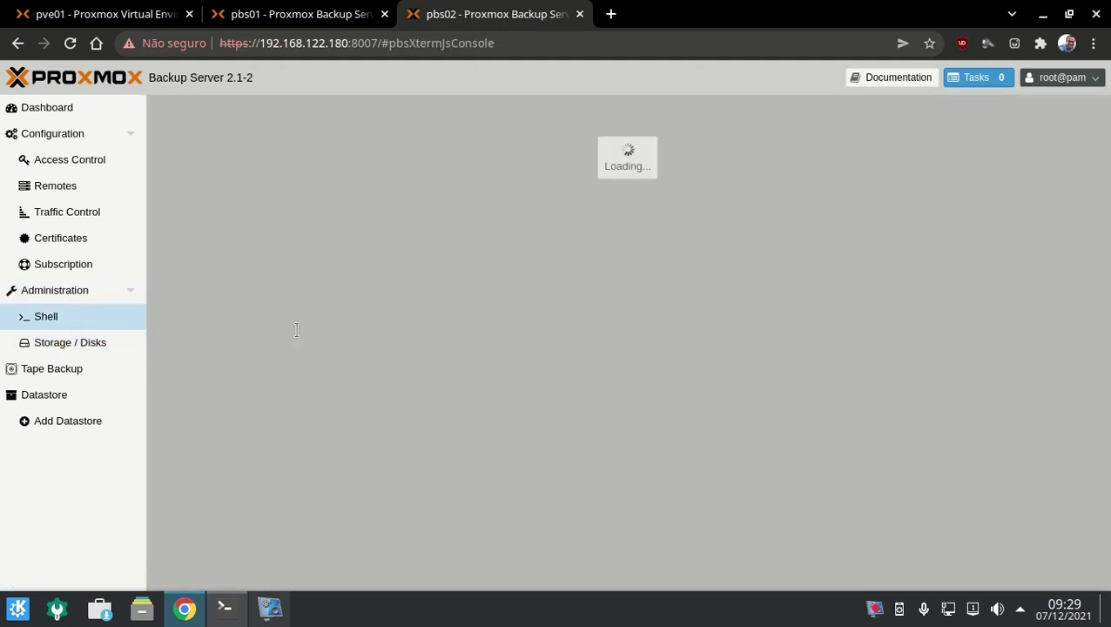
text(cfd)
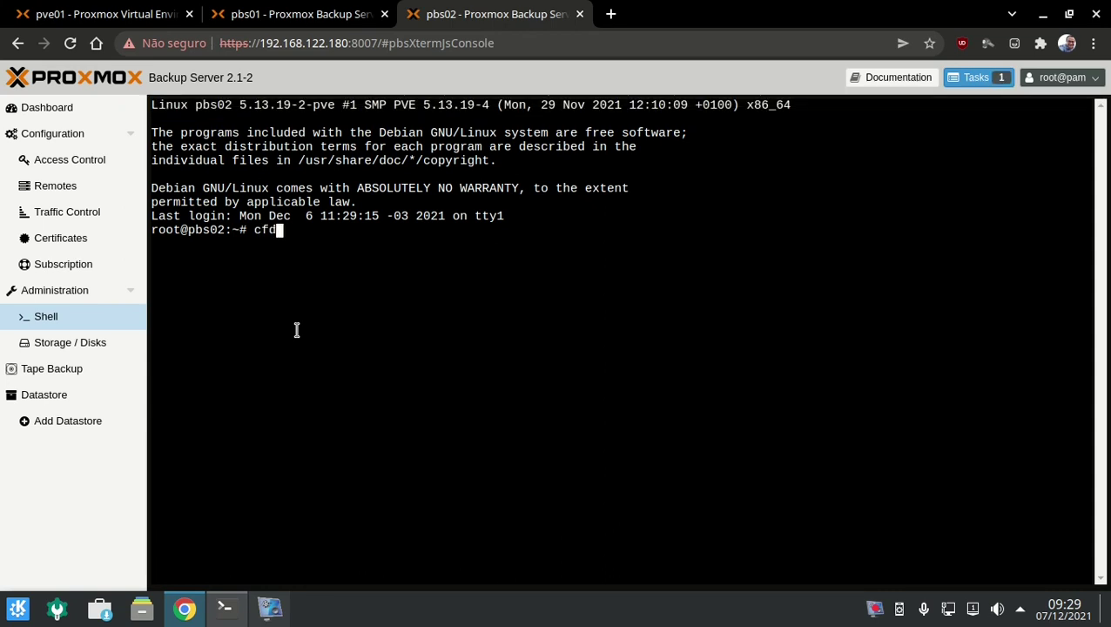
text(isk /dev/sdb)
key(Return)
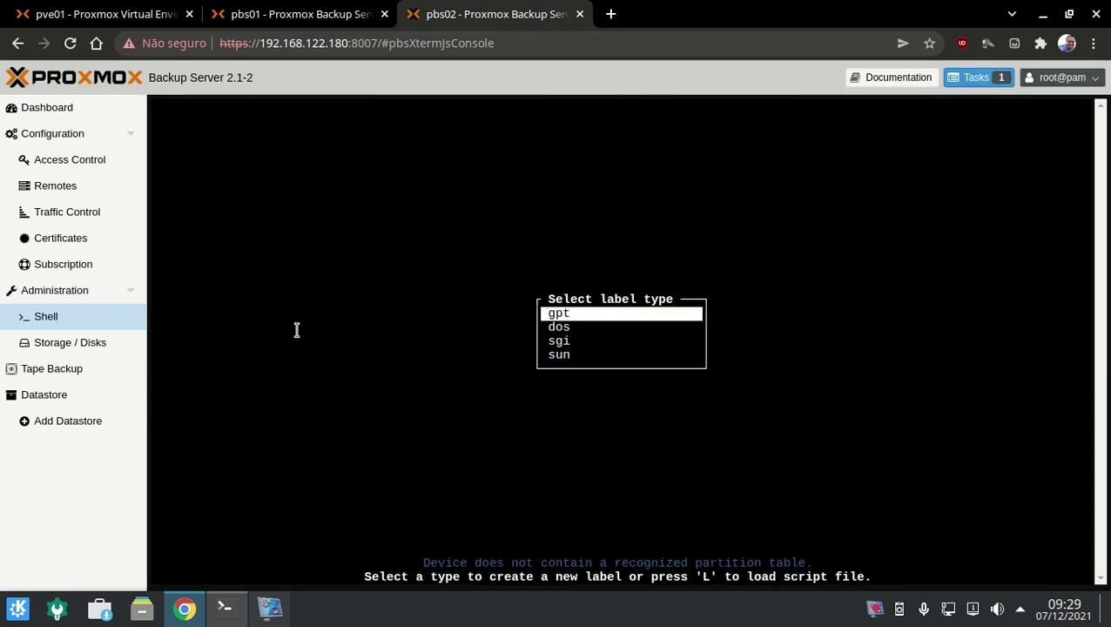
key(Return)
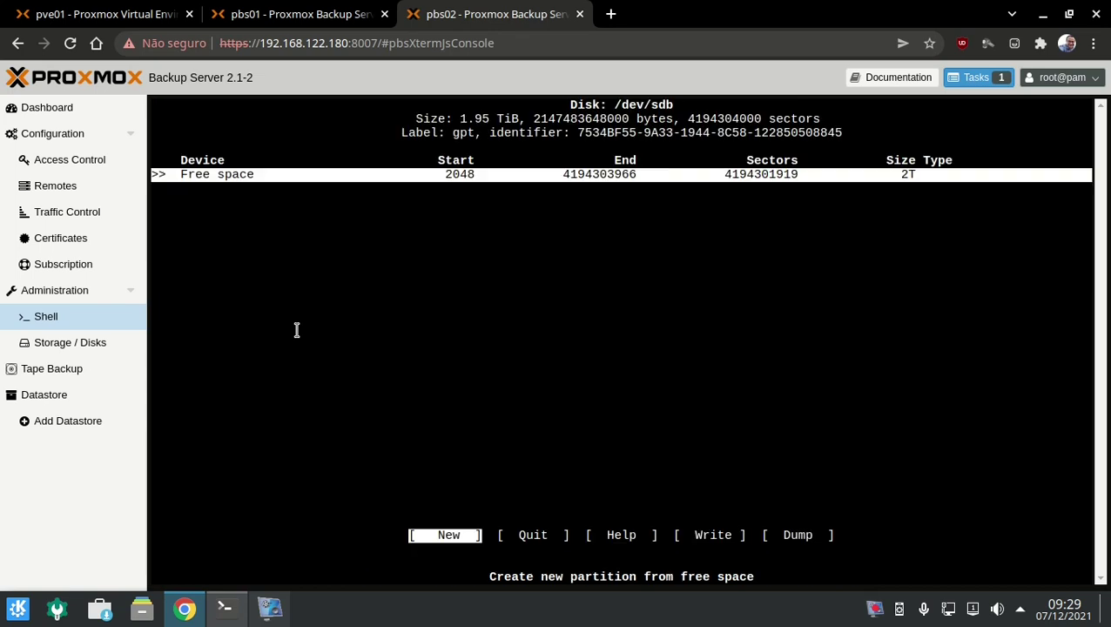
key(Right)
key(Right)
key(Right)
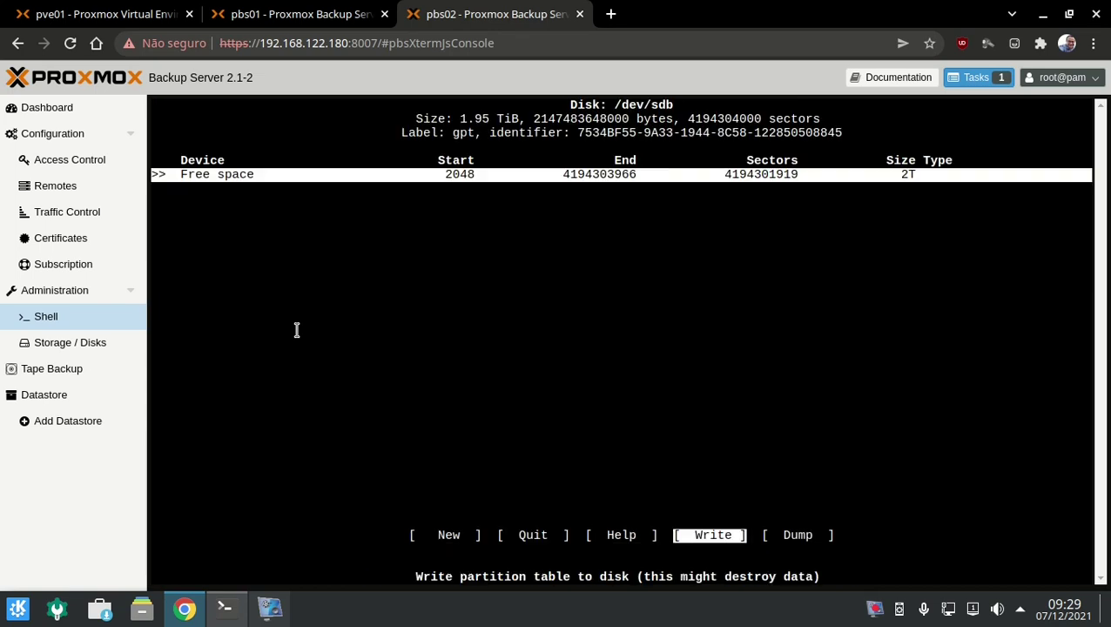
key(Return)
text(yes)
key(Return)
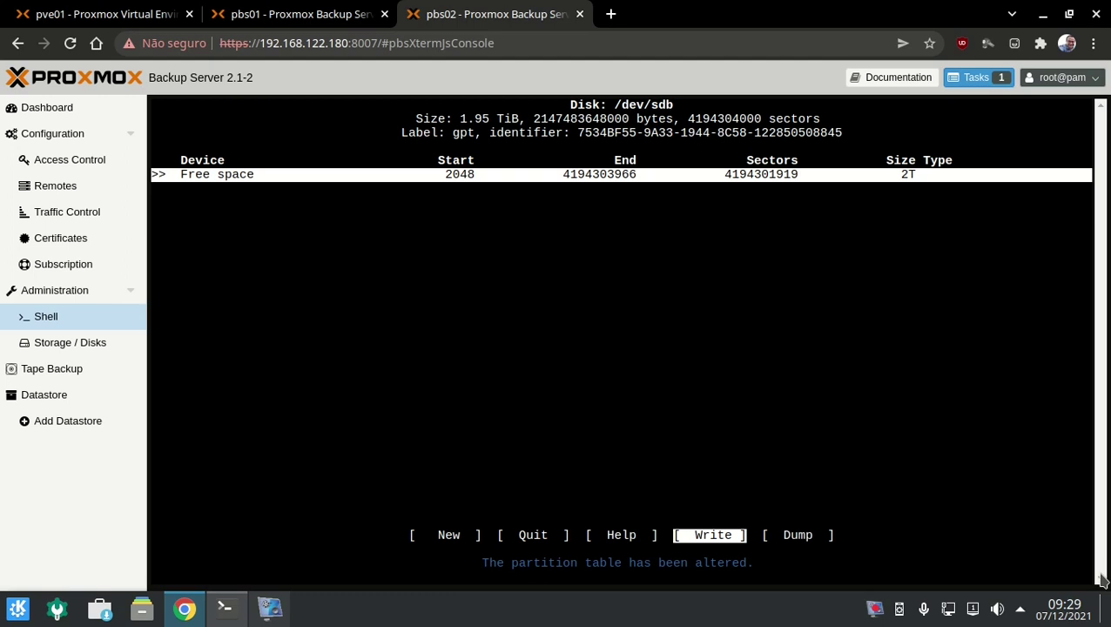
Create an xfs directory 'bkp' on /dev/sdb added as a datastore, and check /mnt/datastore/bkp.
key(q)
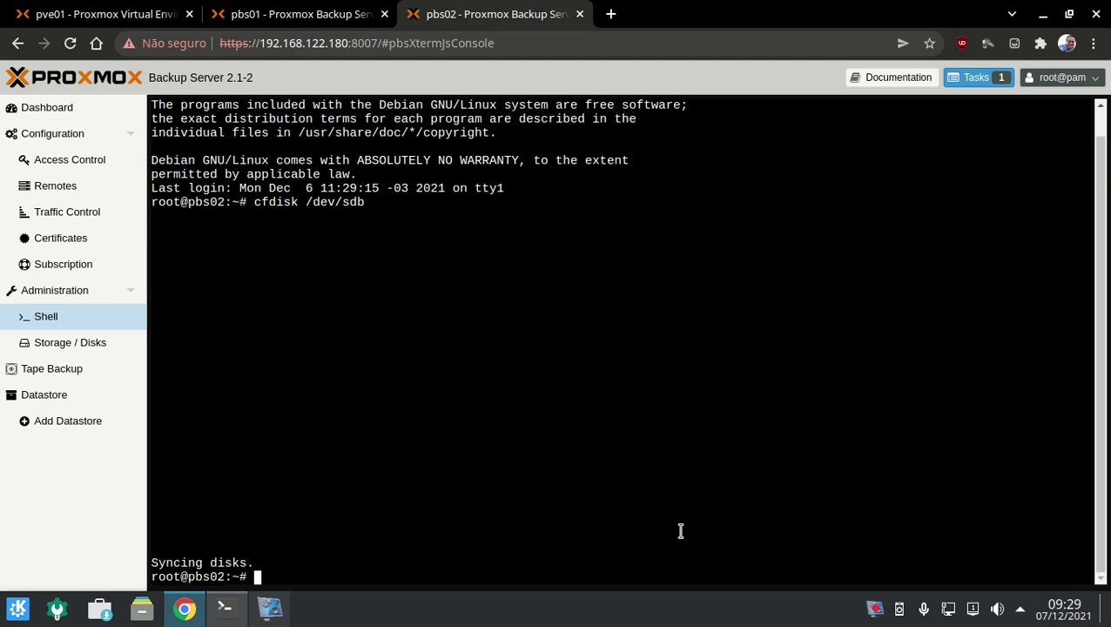
click(98, 348)
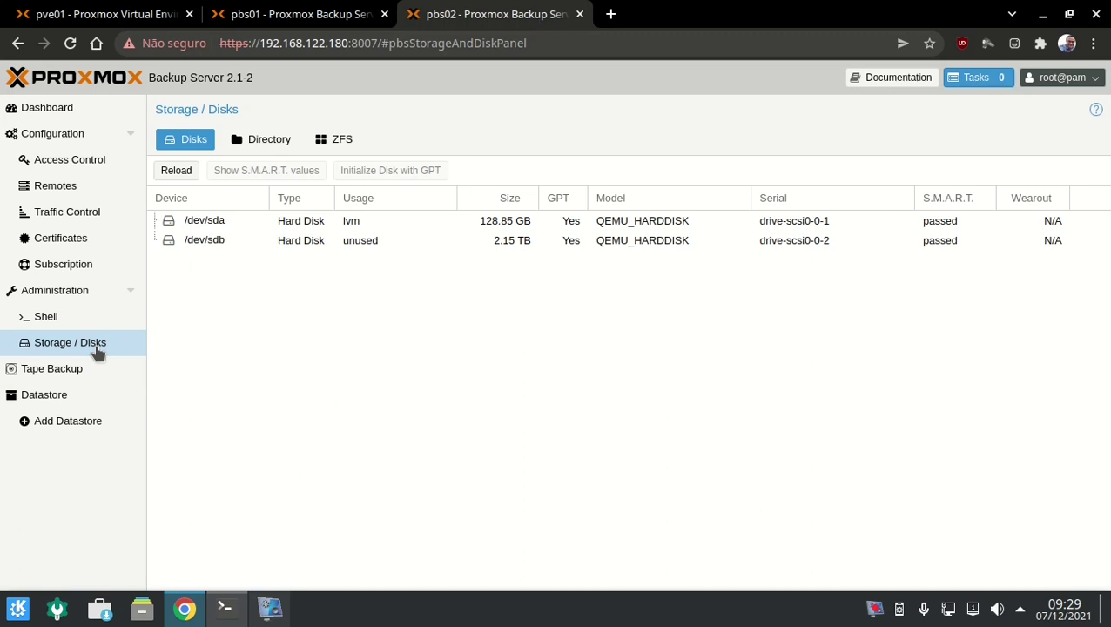
click(258, 148)
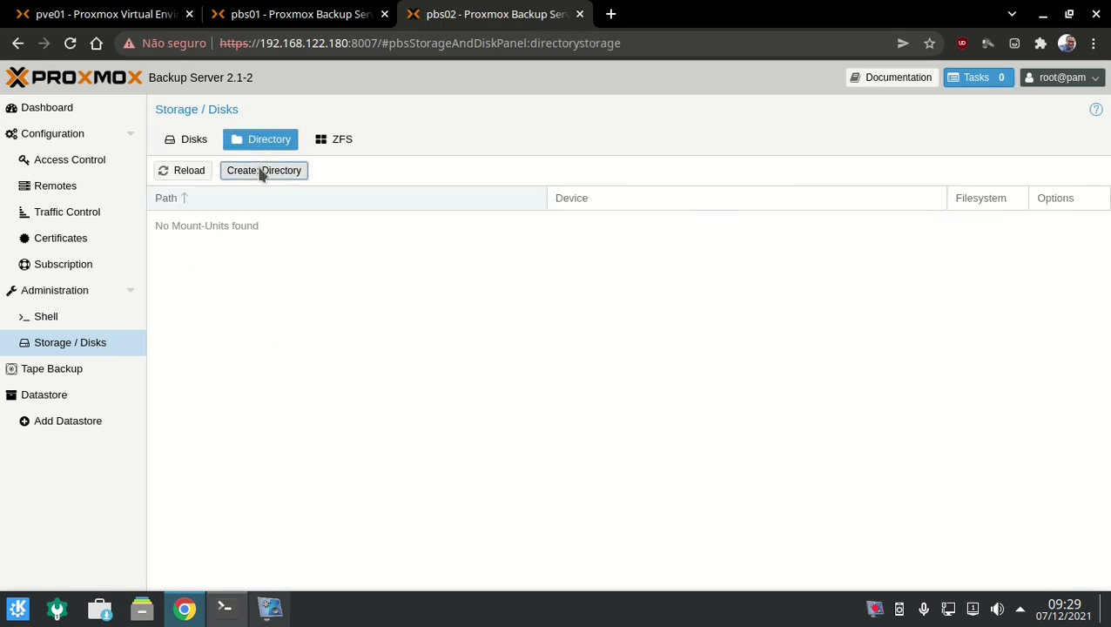
click(261, 171)
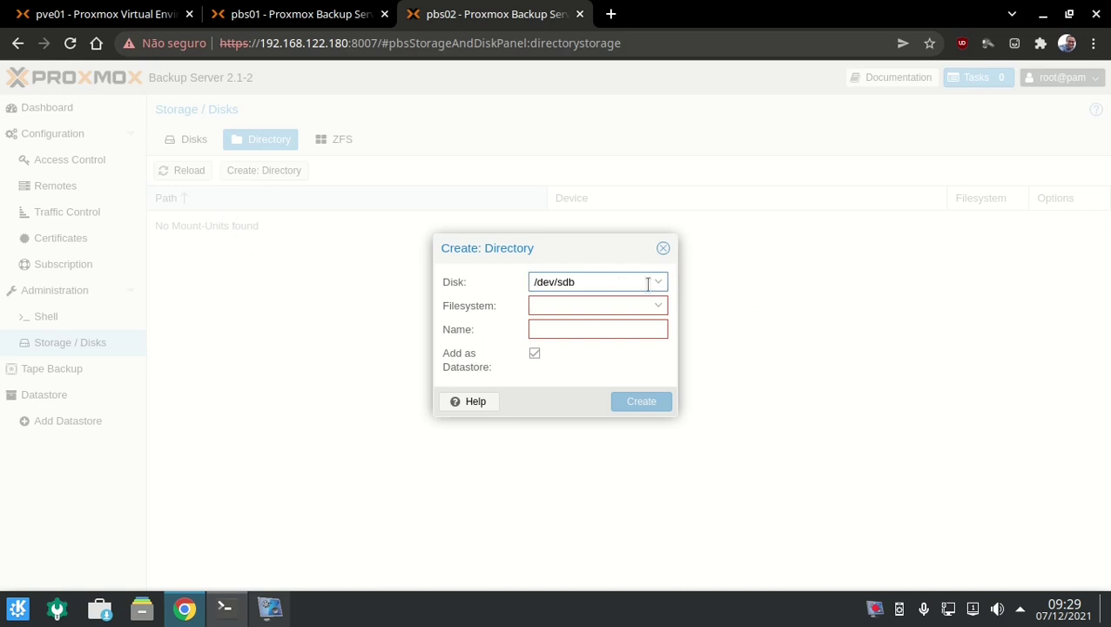
click(664, 311)
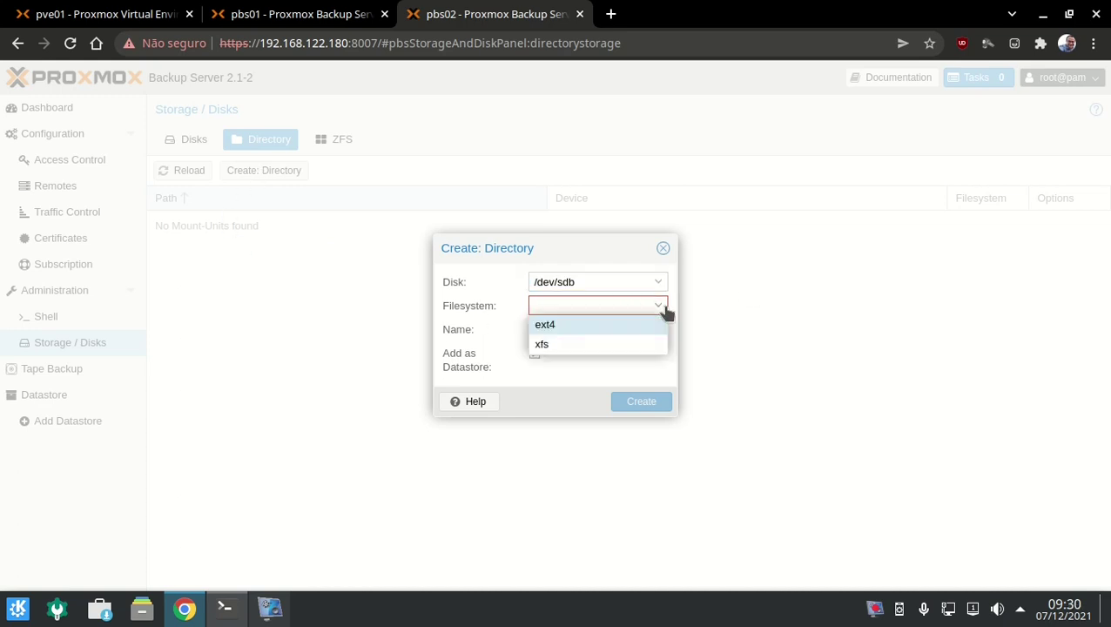
click(646, 343)
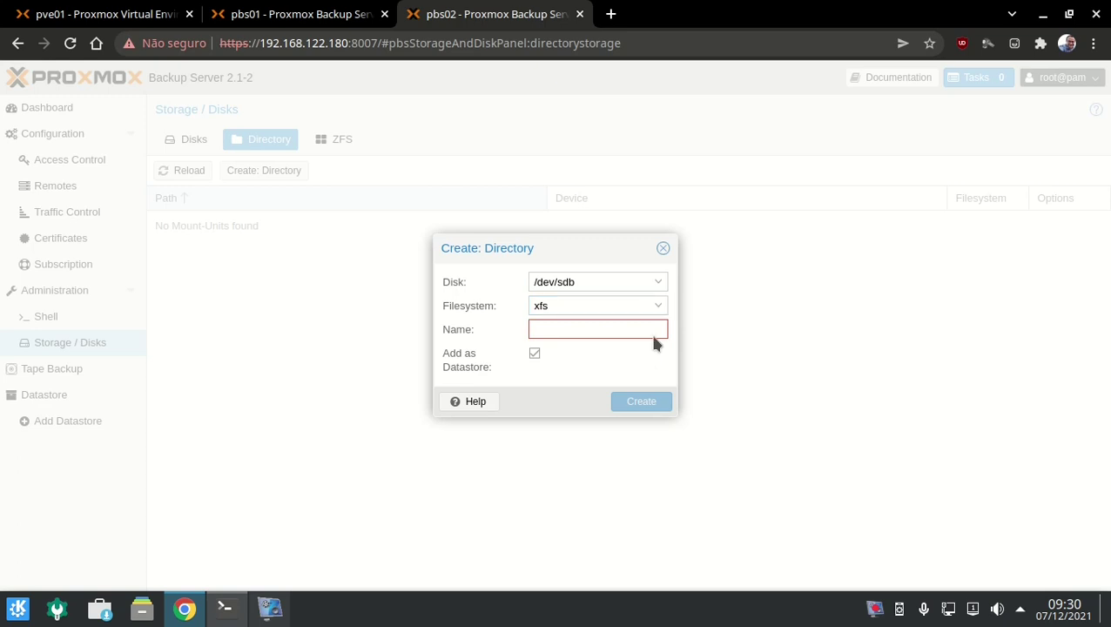
click(654, 337)
text(bkp)
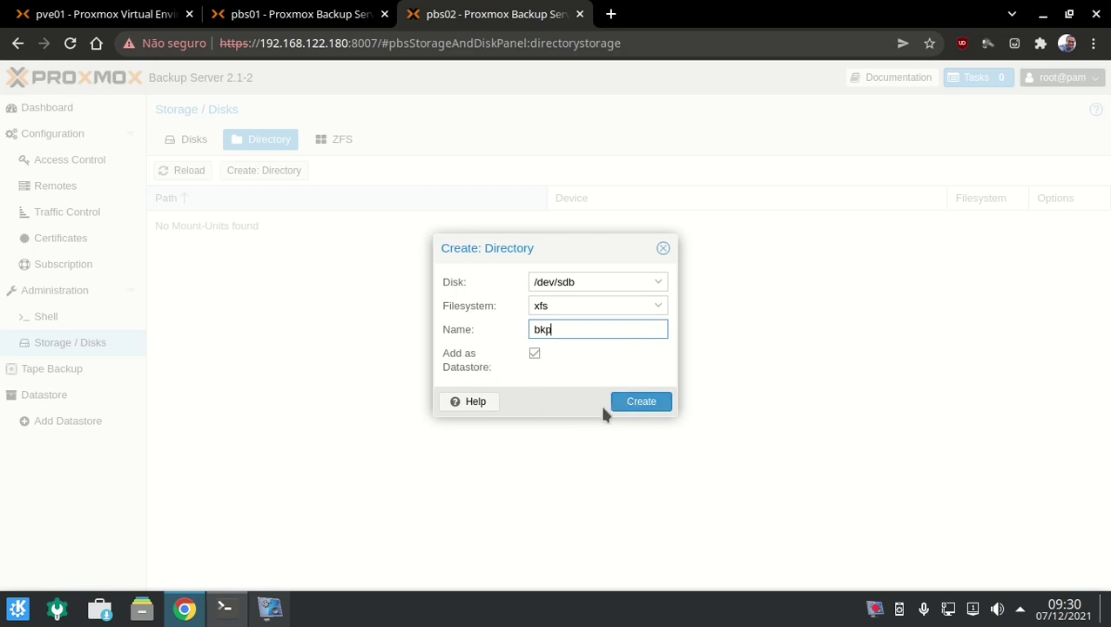
click(649, 407)
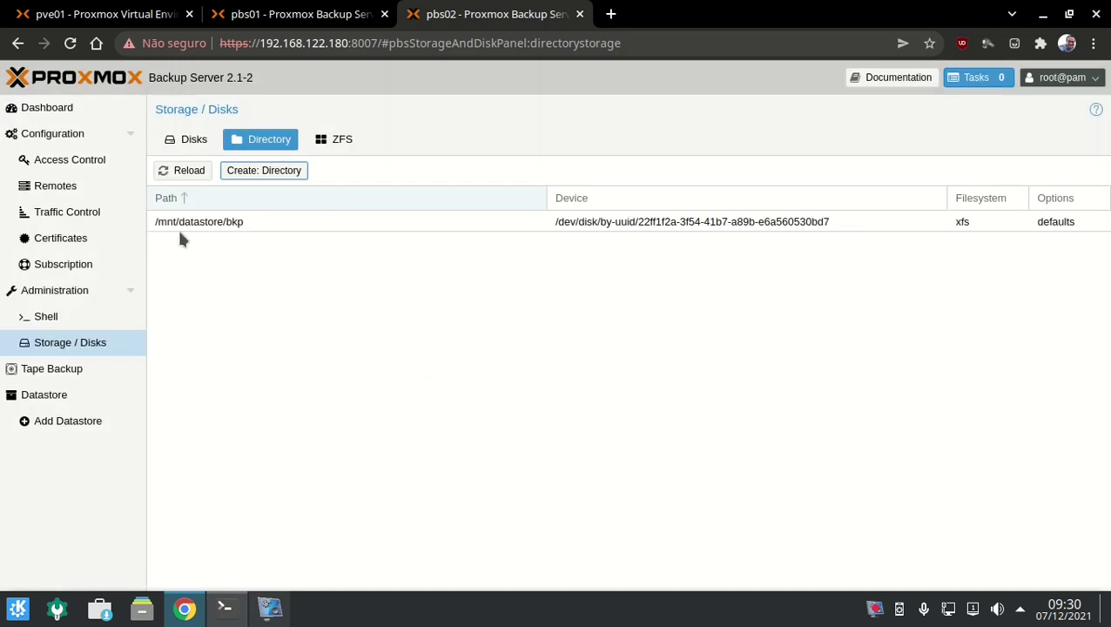
click(216, 228)
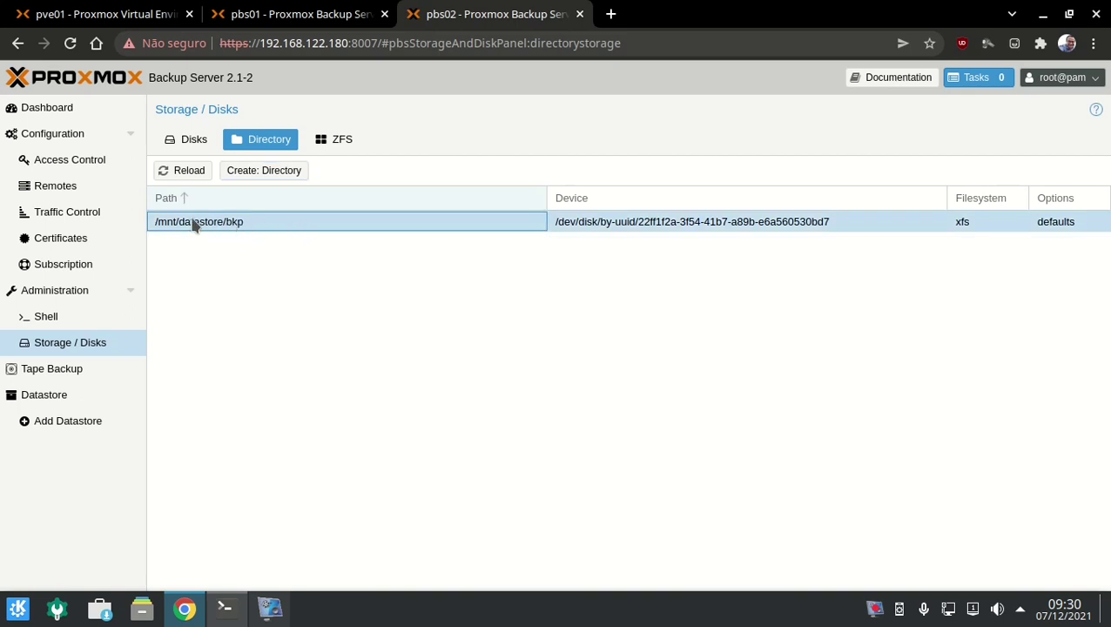
click(77, 394)
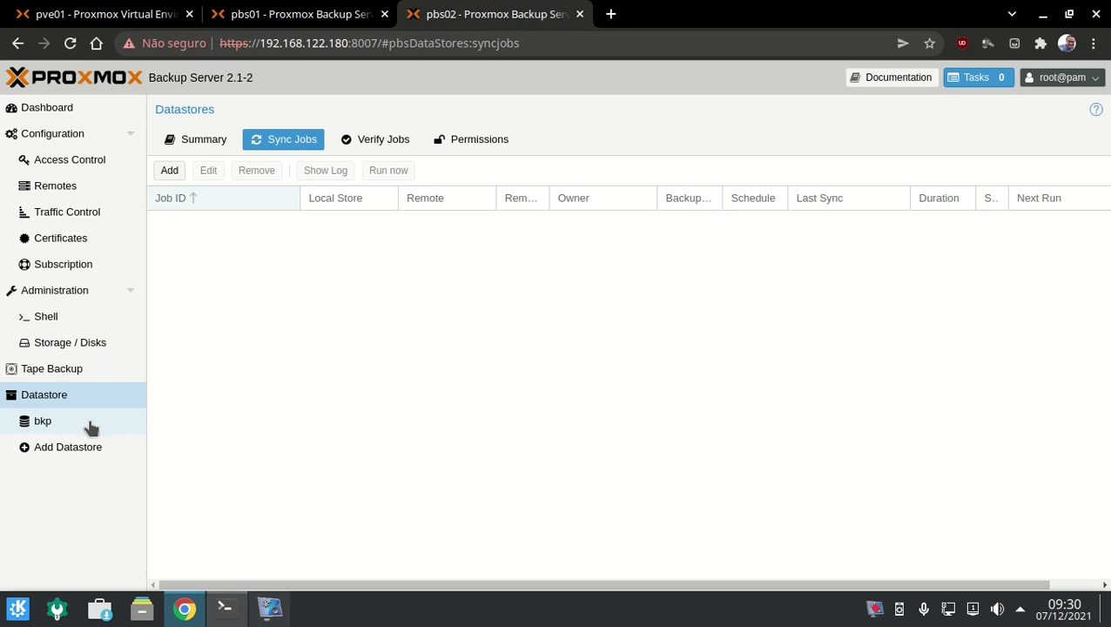
Review pbs02's bkp datastore summary and its snapshot list.
click(91, 427)
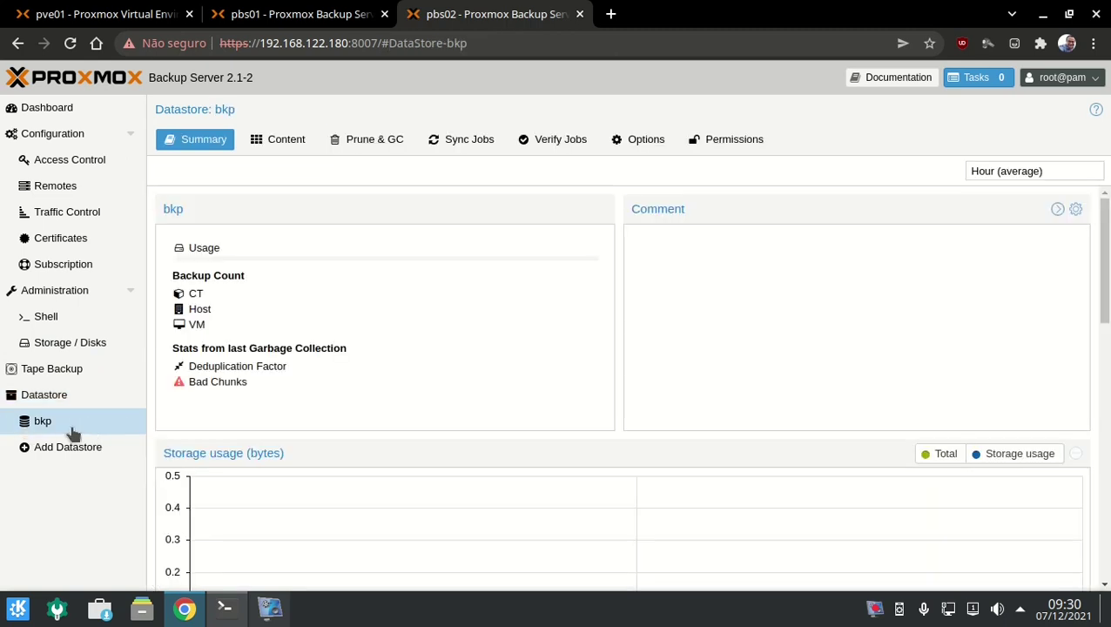
click(216, 145)
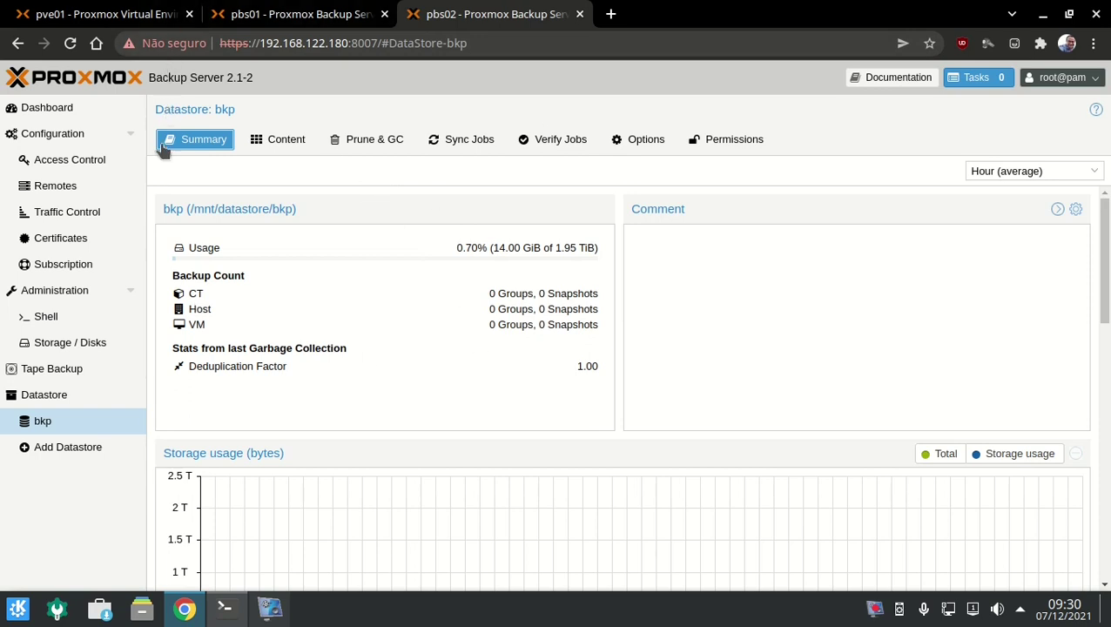
click(280, 22)
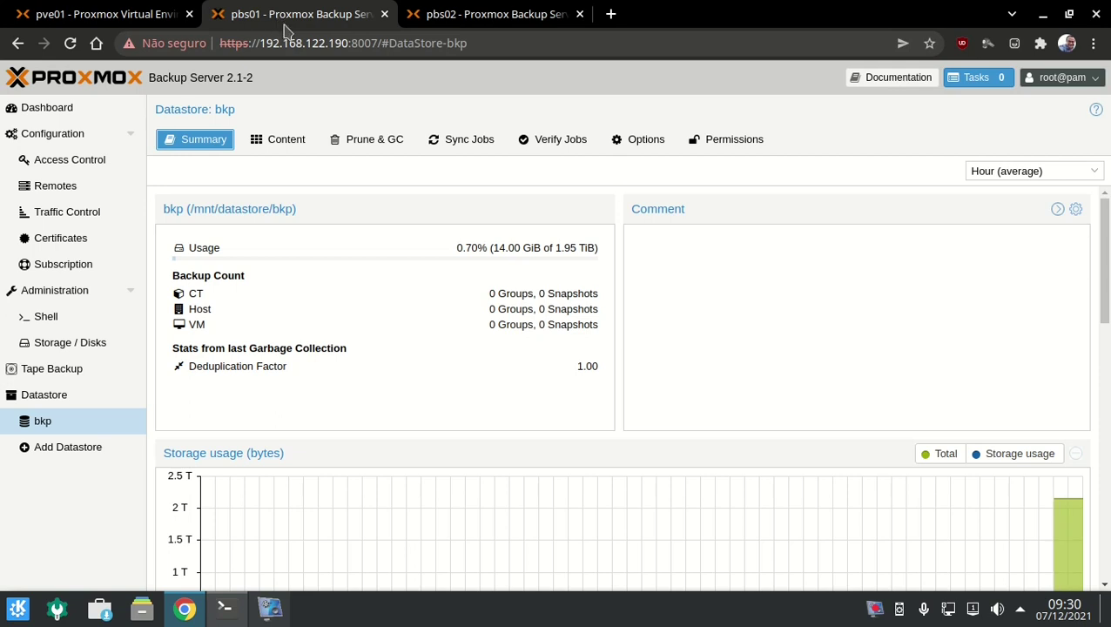
click(406, 13)
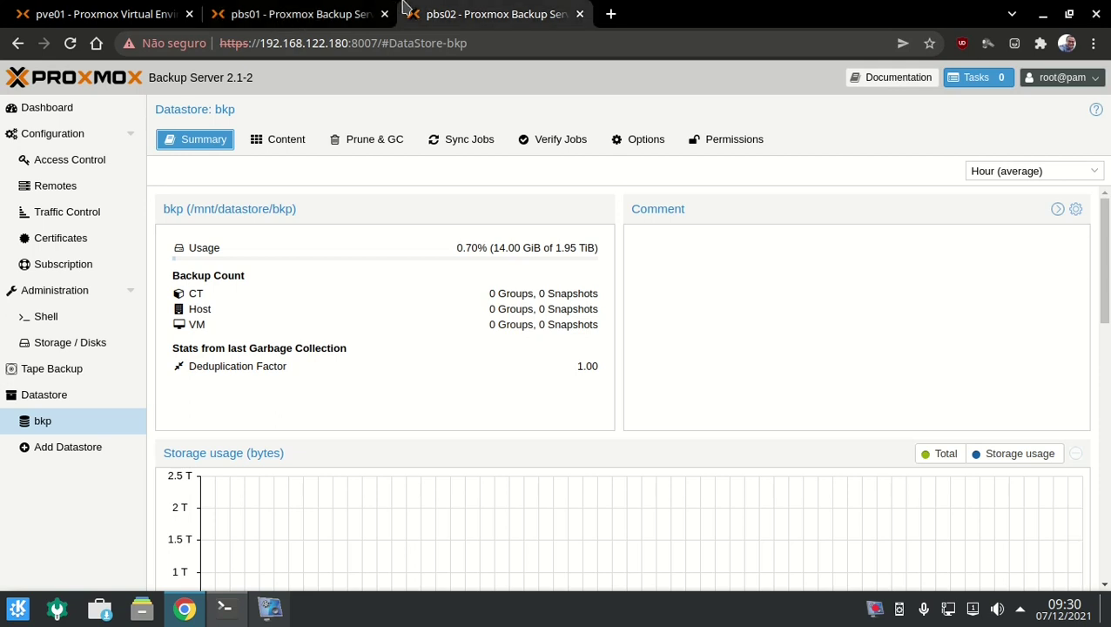
click(287, 142)
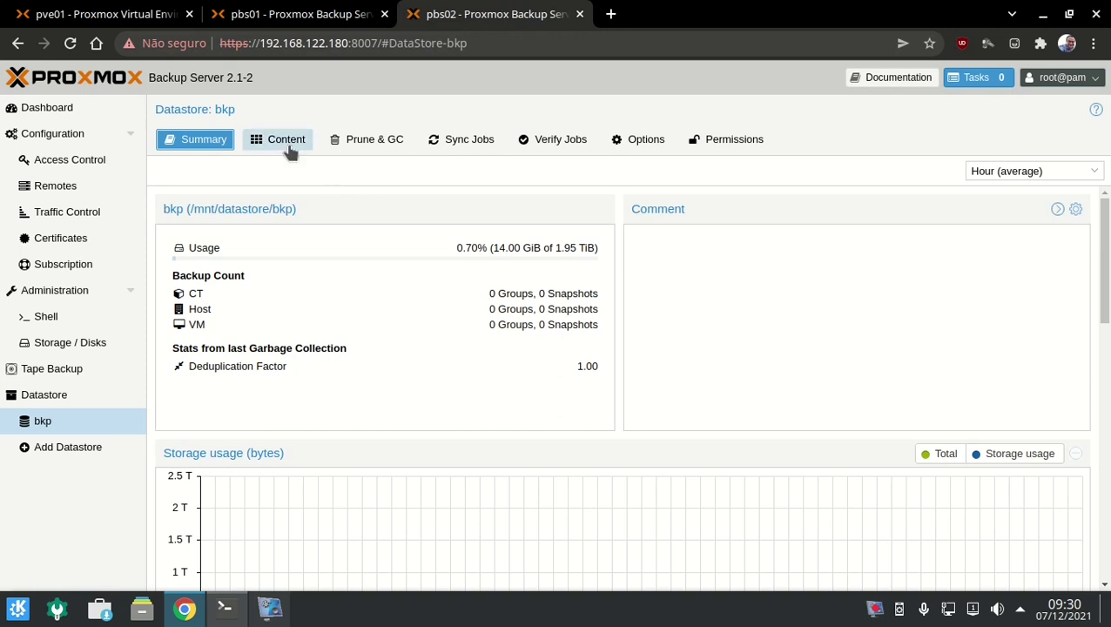
Compare pbs01's and pbs02's bkp summaries: 14.00 GiB of 1.95 TiB used, zero snapshots.
click(307, 12)
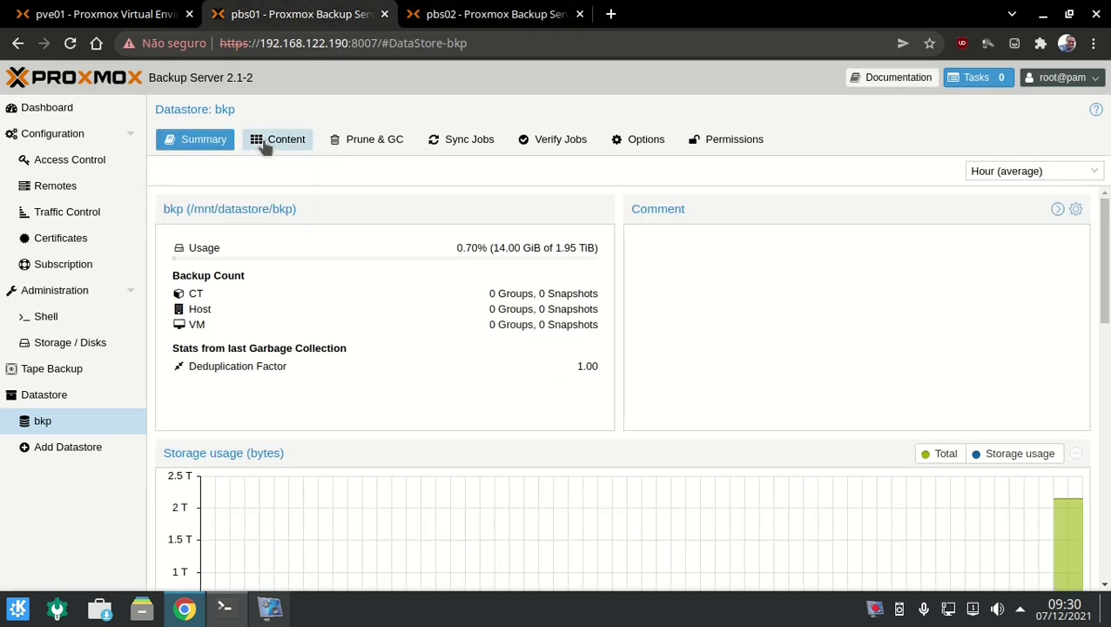
click(265, 142)
click(231, 144)
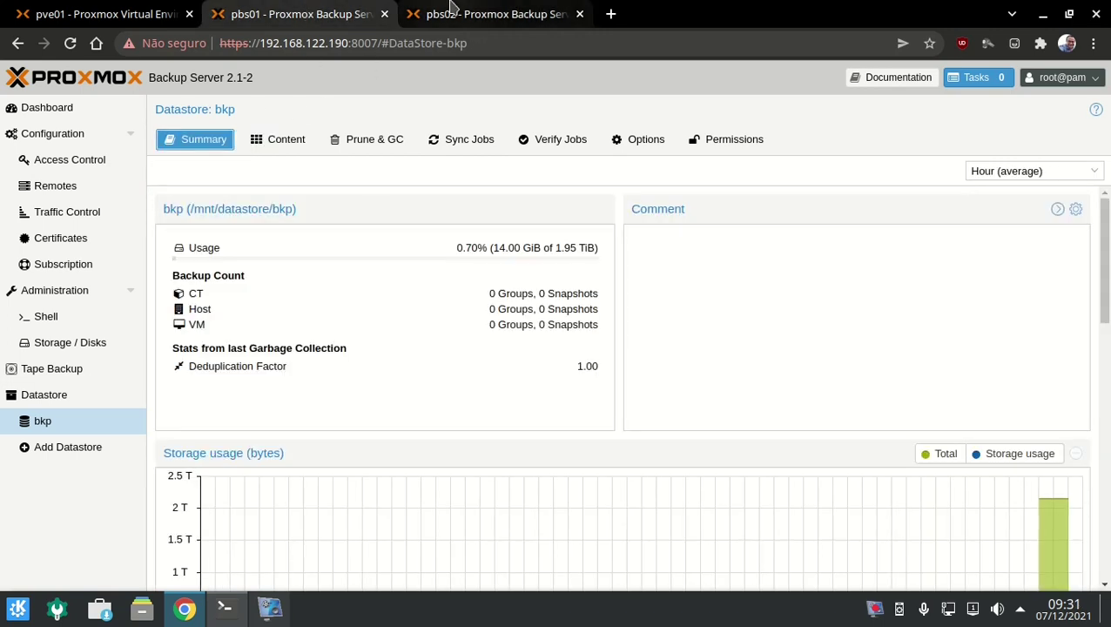
click(449, 11)
click(176, 144)
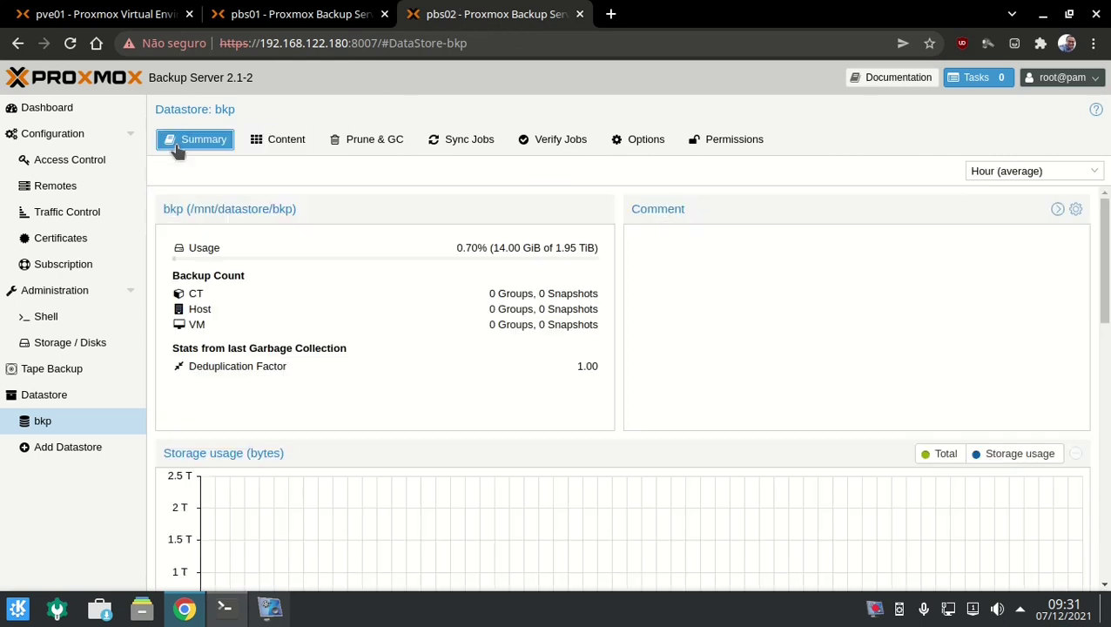
click(279, 17)
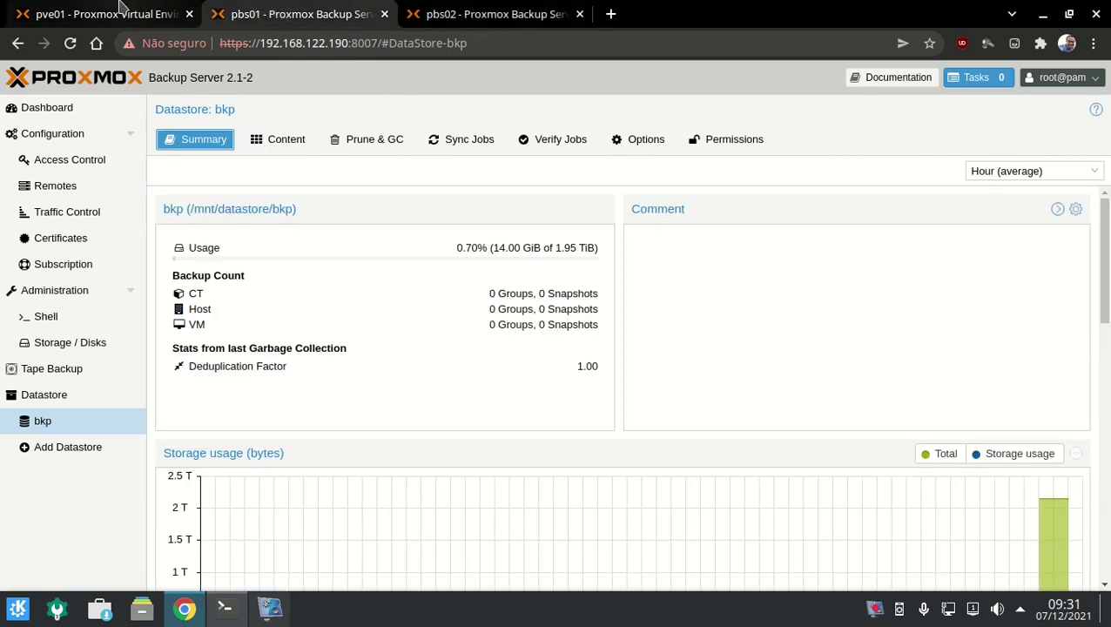
click(120, 10)
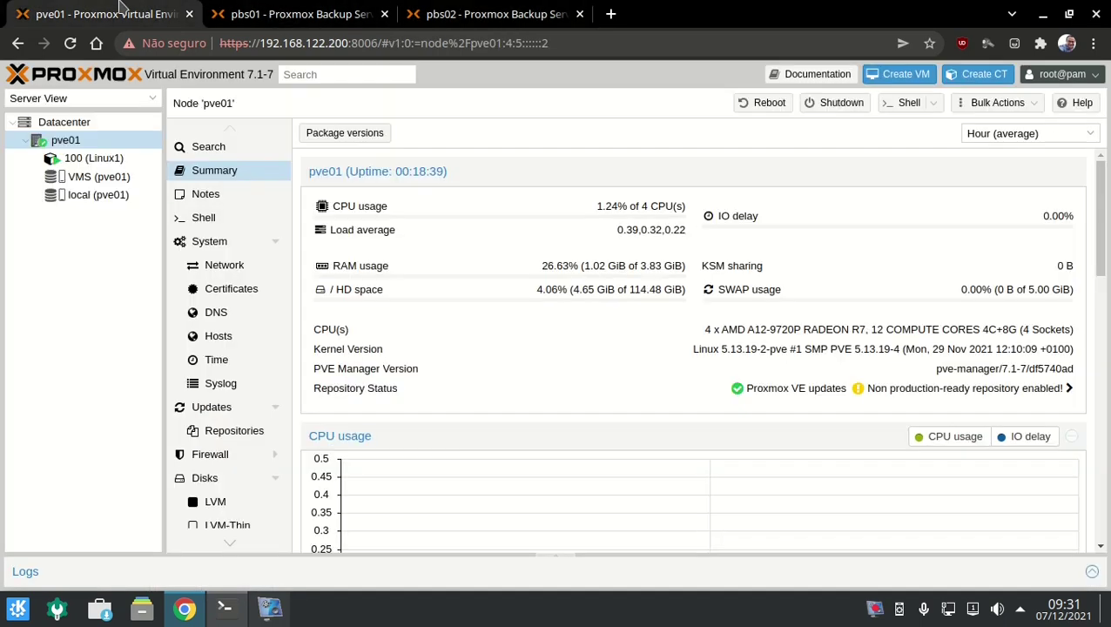
Check container 100 (Linux1) and the datacenter storage list, which holds only VMS and local.
click(151, 161)
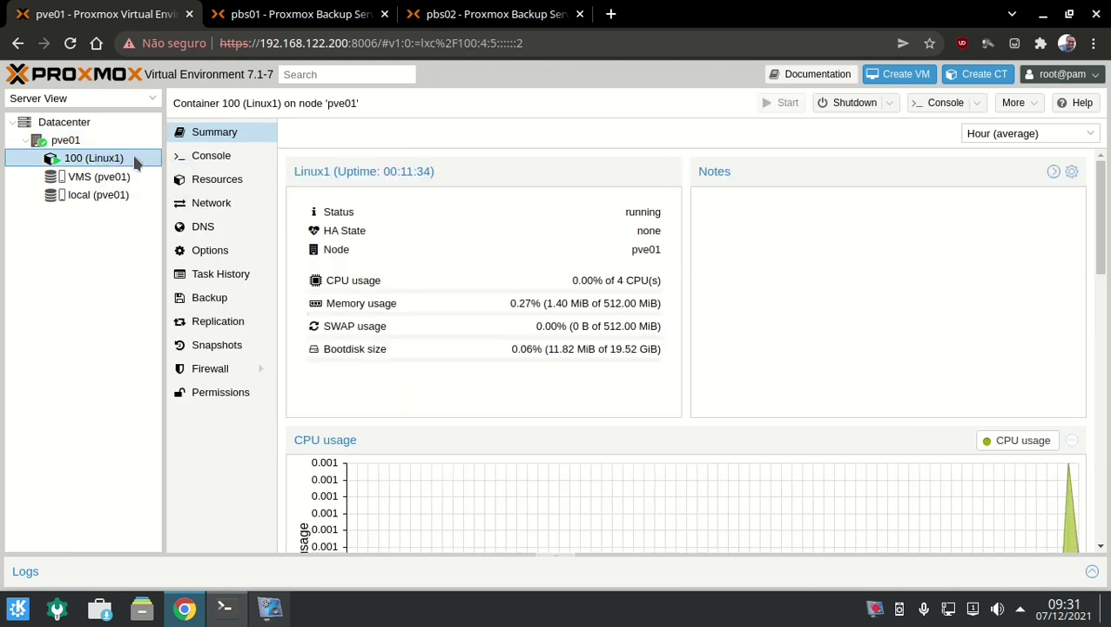
click(131, 127)
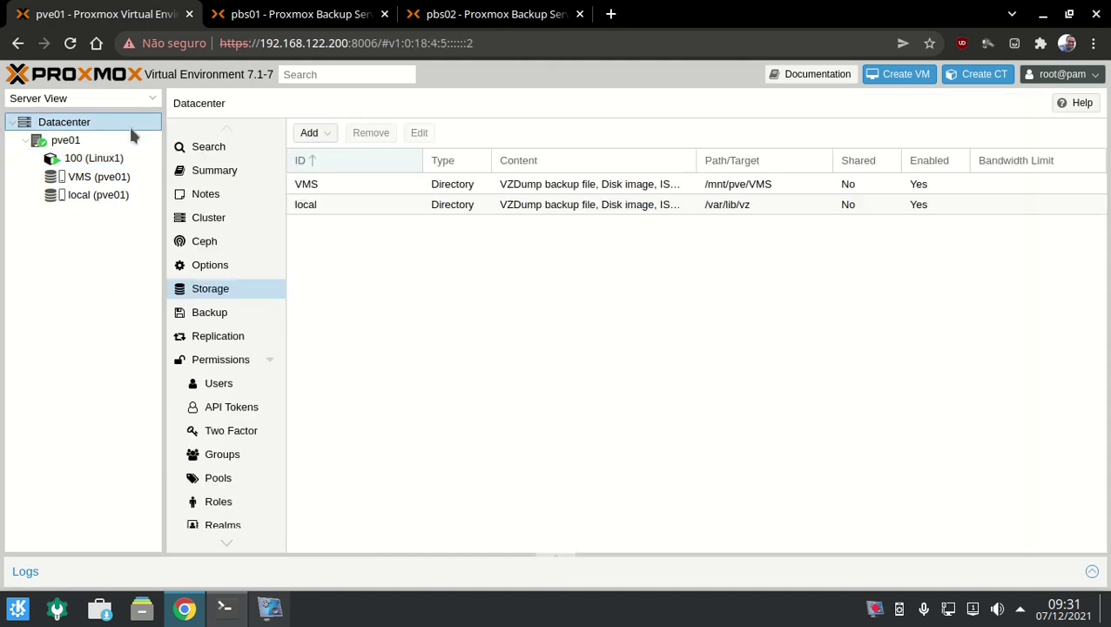
click(234, 10)
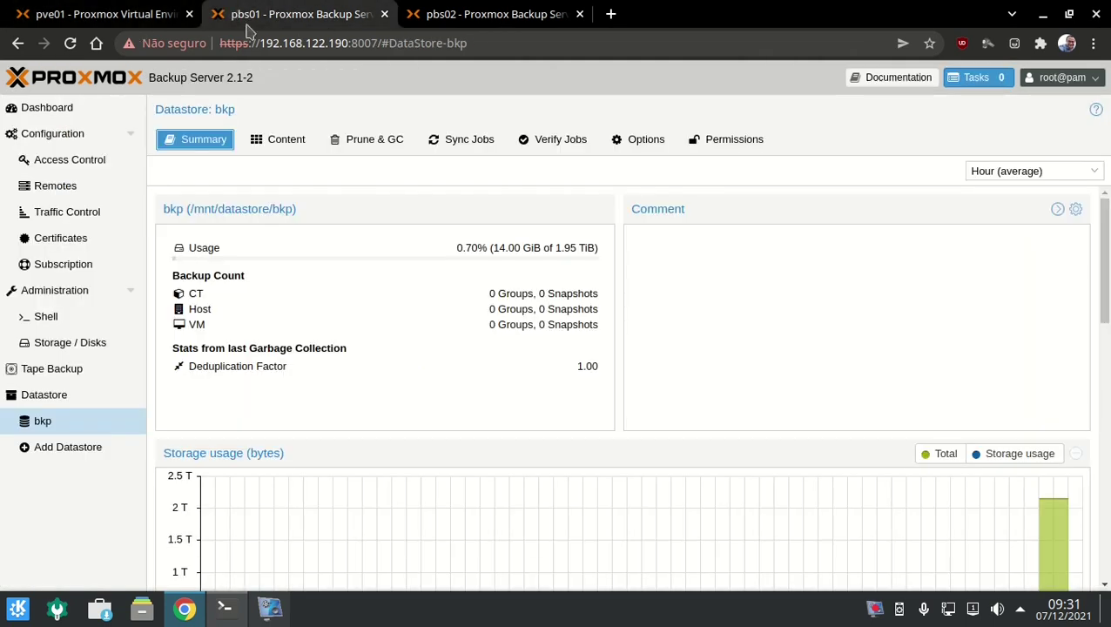
click(164, 16)
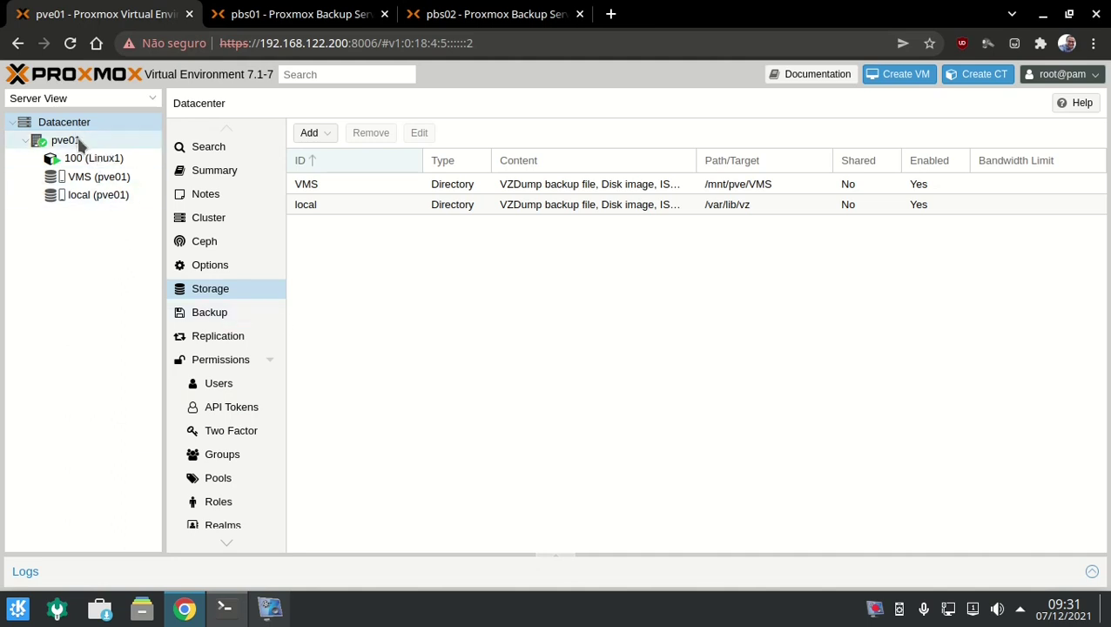
click(287, 9)
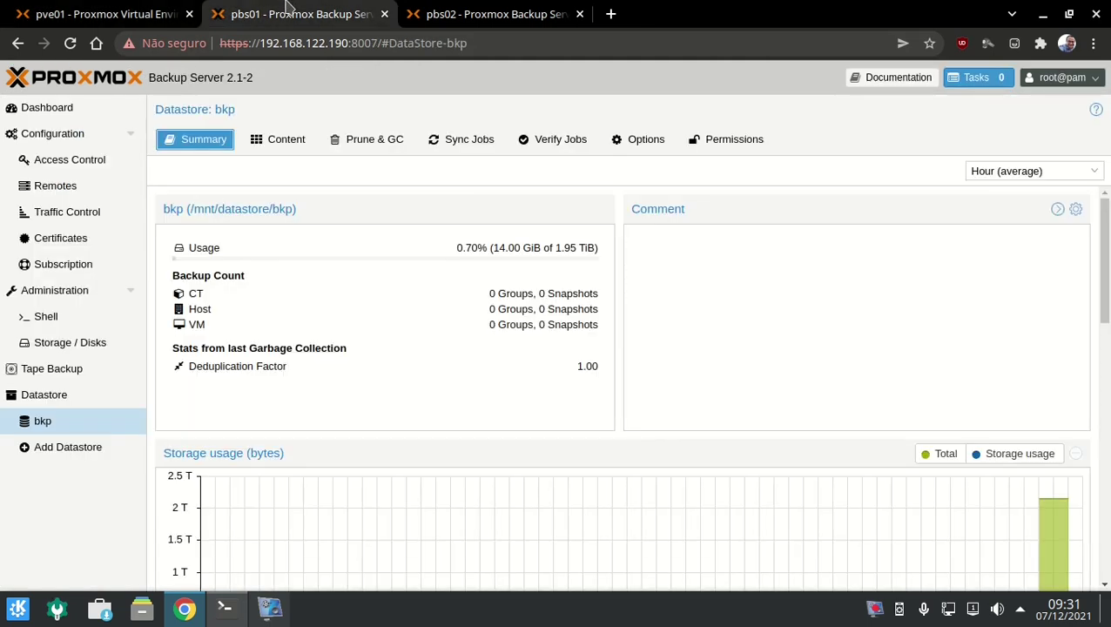
Add user 'admin' in the pbs realm, entering the account password twice.
click(78, 164)
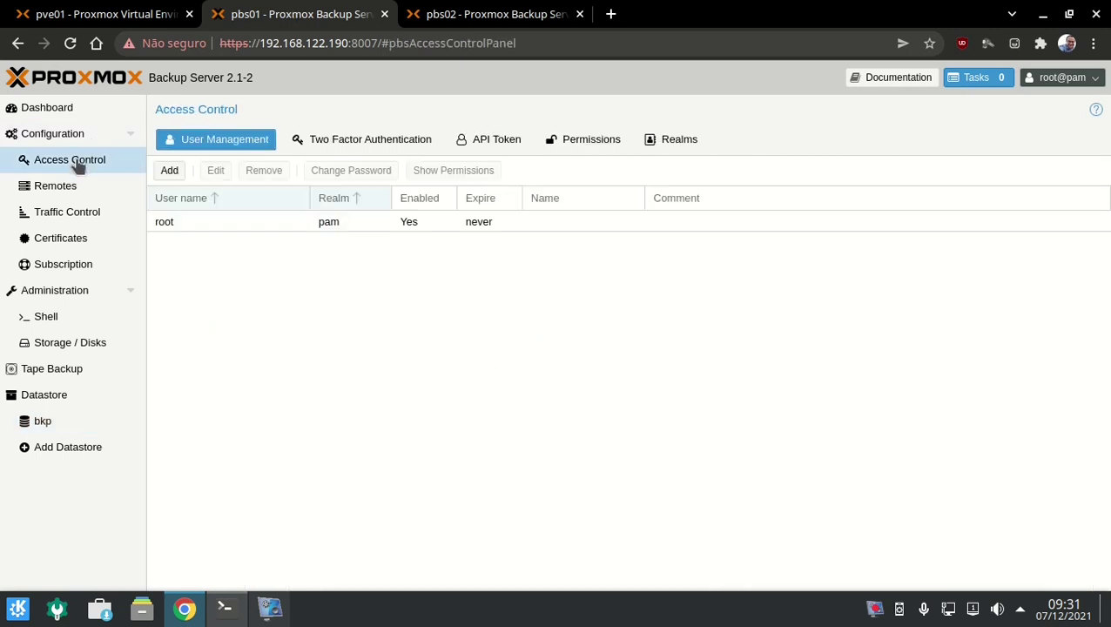
click(162, 171)
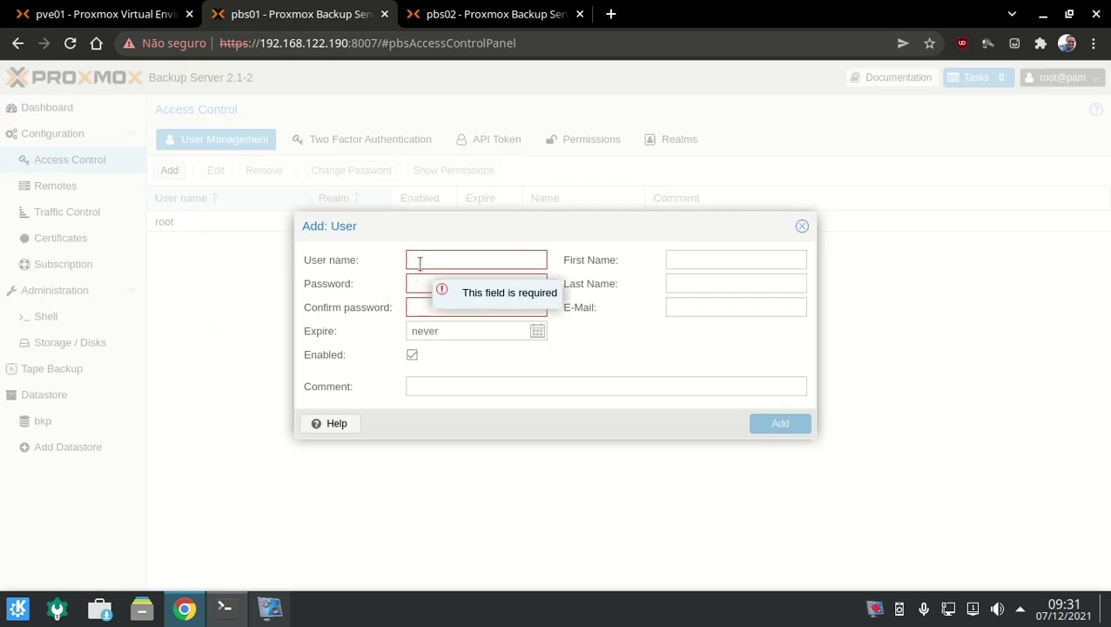
text(bkp)
click(546, 281)
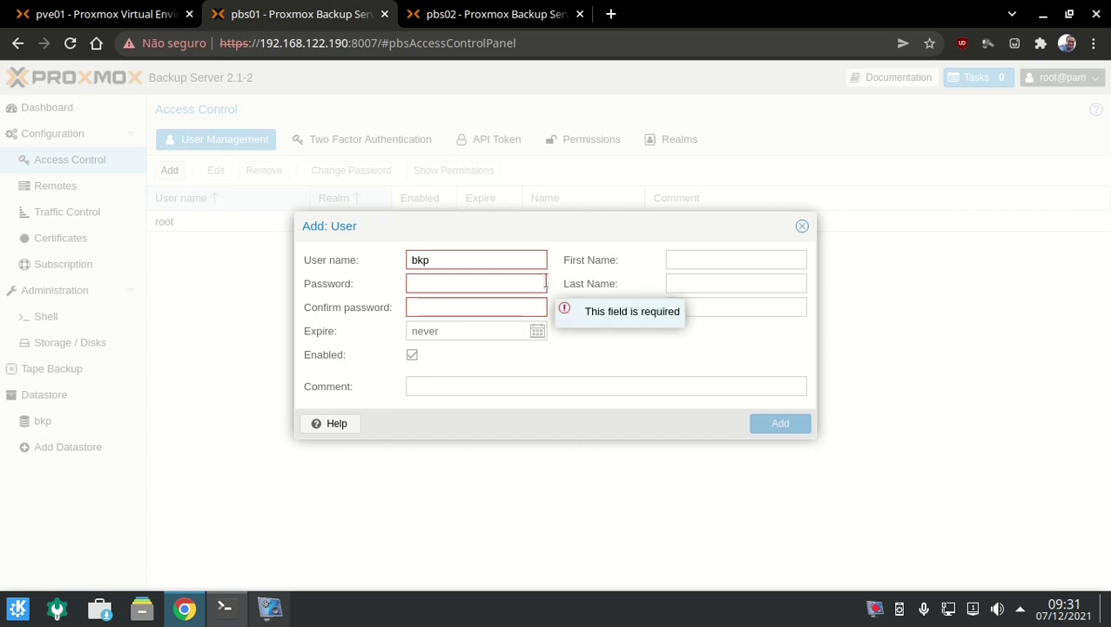
double_click(541, 261)
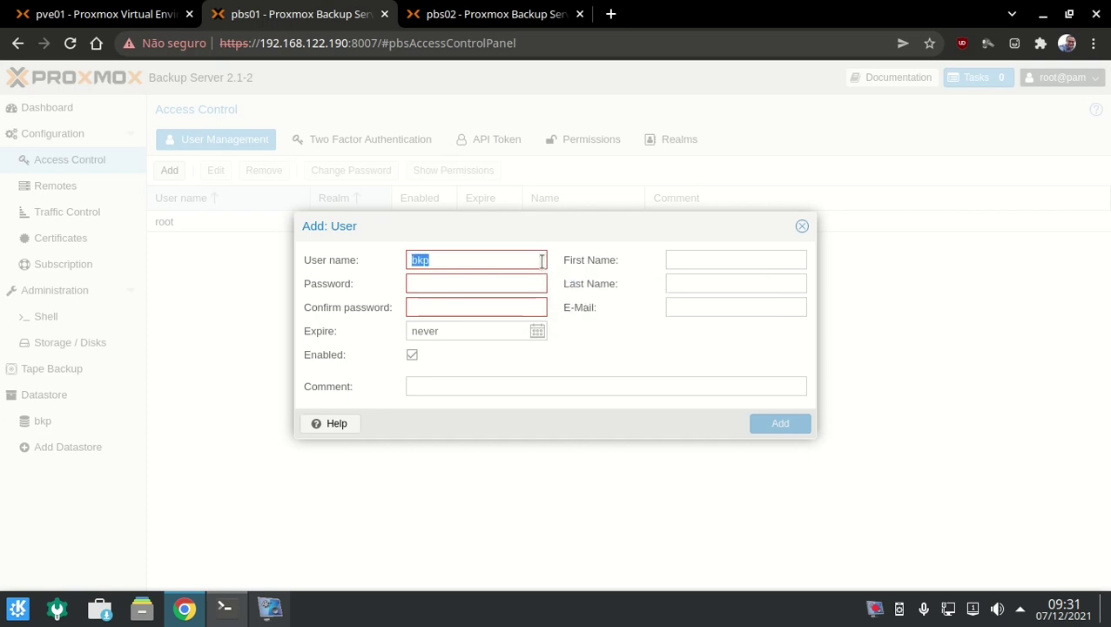
text(admin)
key(Tab)
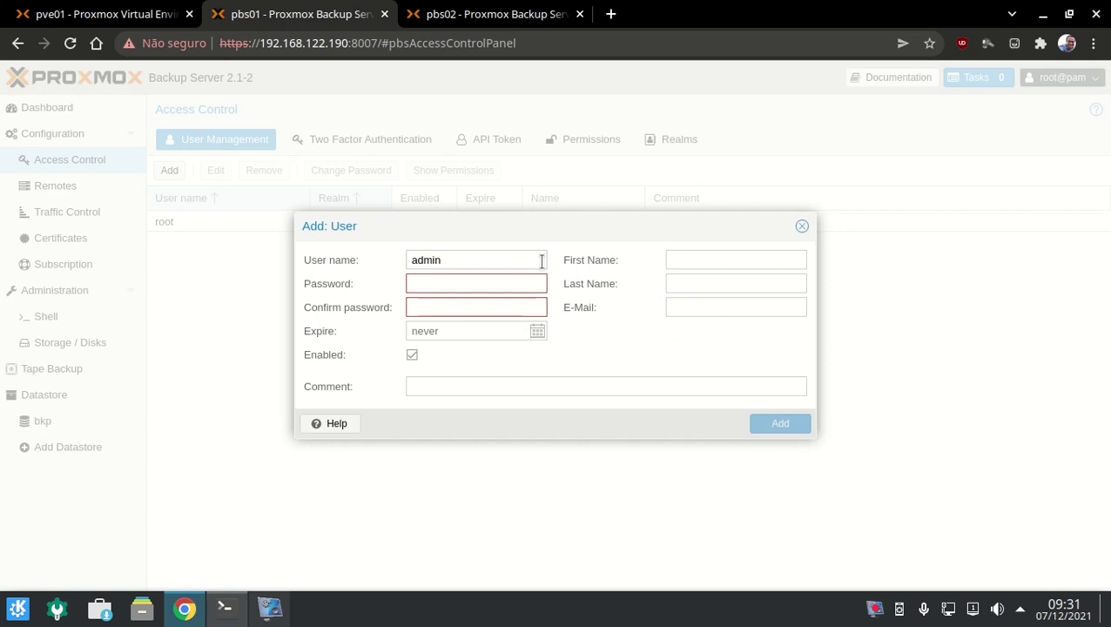
text(********)
key(Tab)
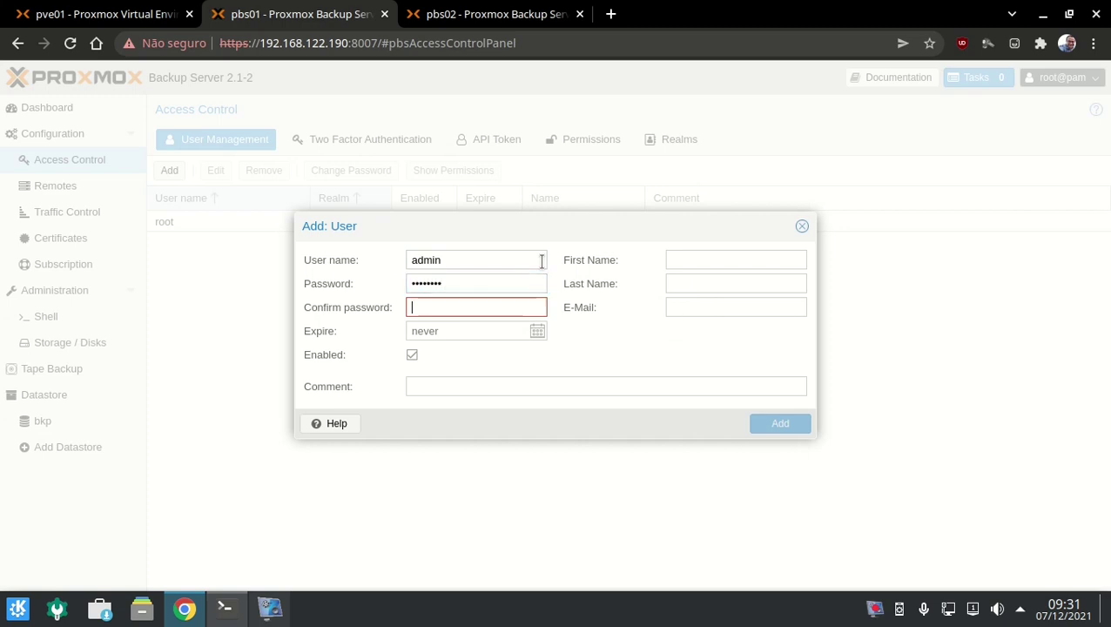
text(********)
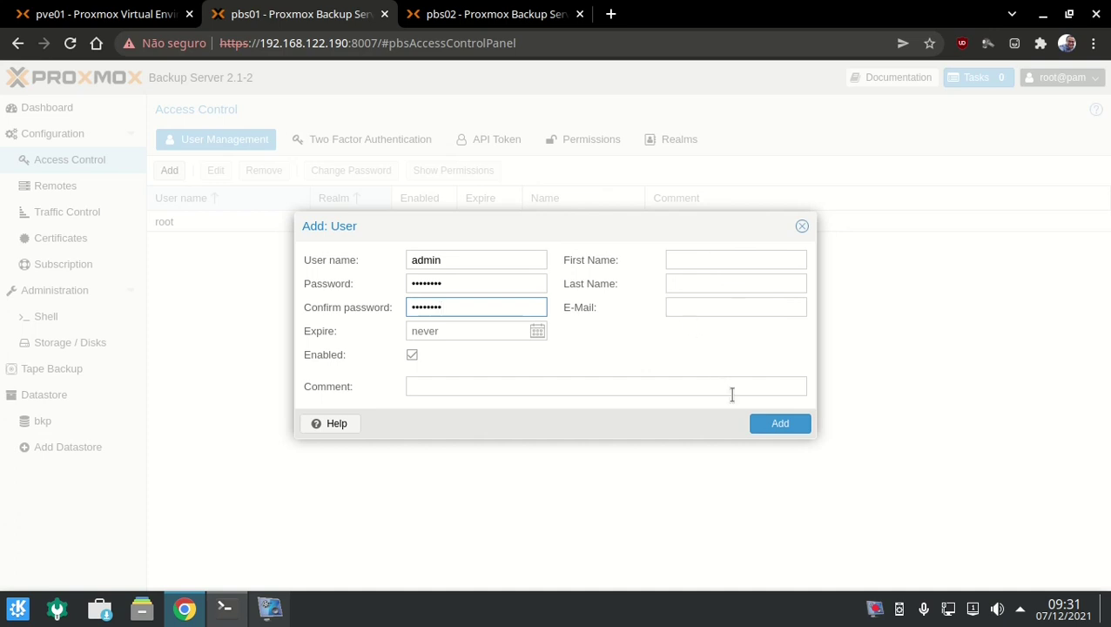
click(772, 433)
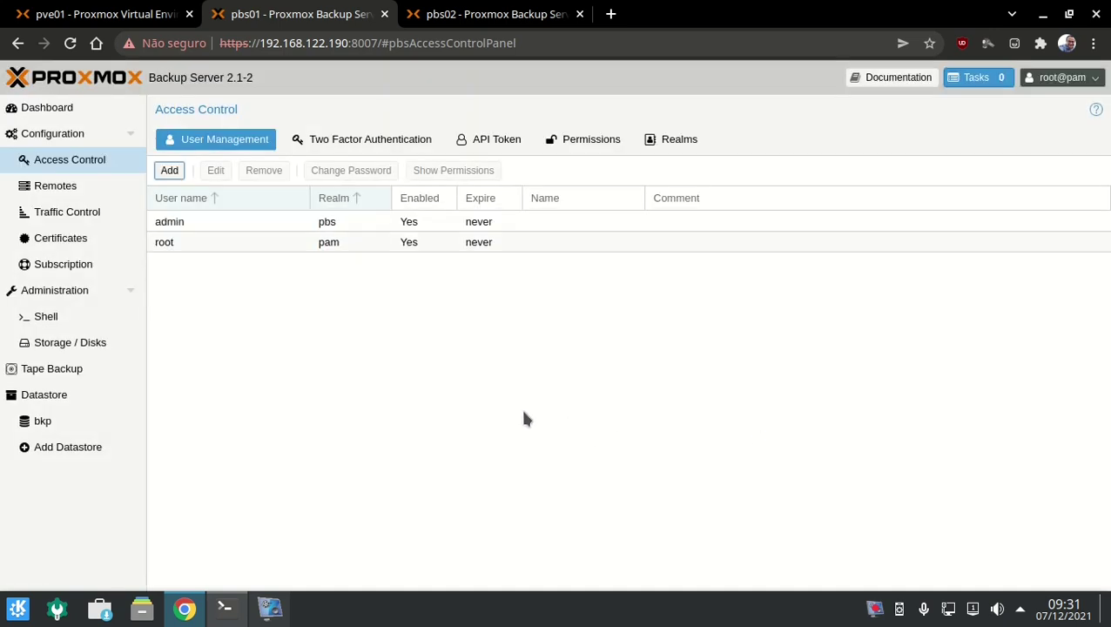
click(239, 225)
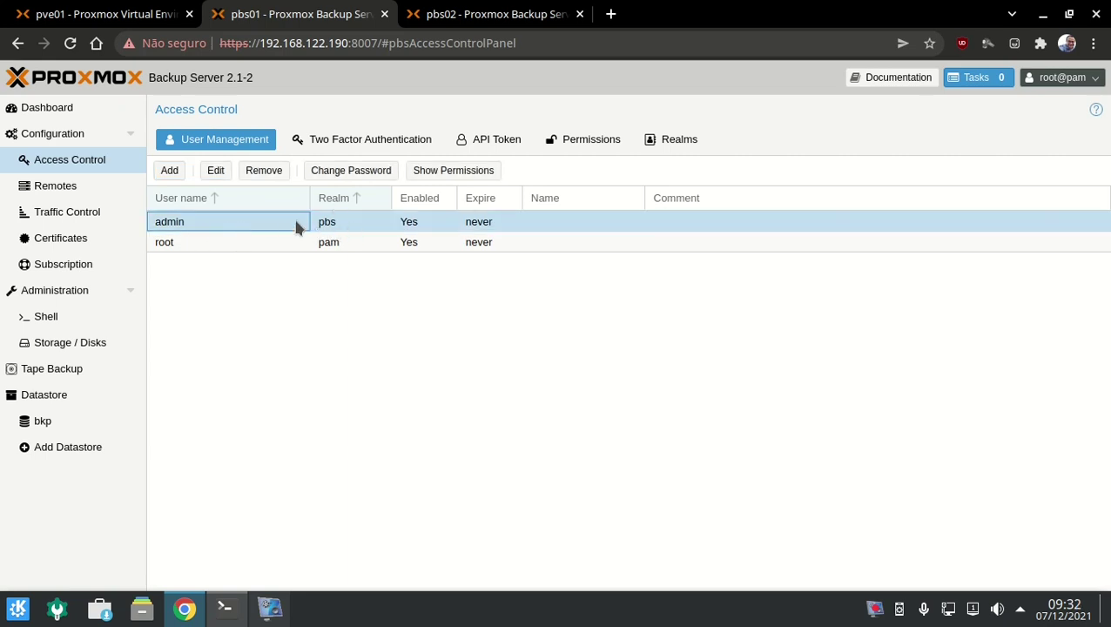
click(214, 174)
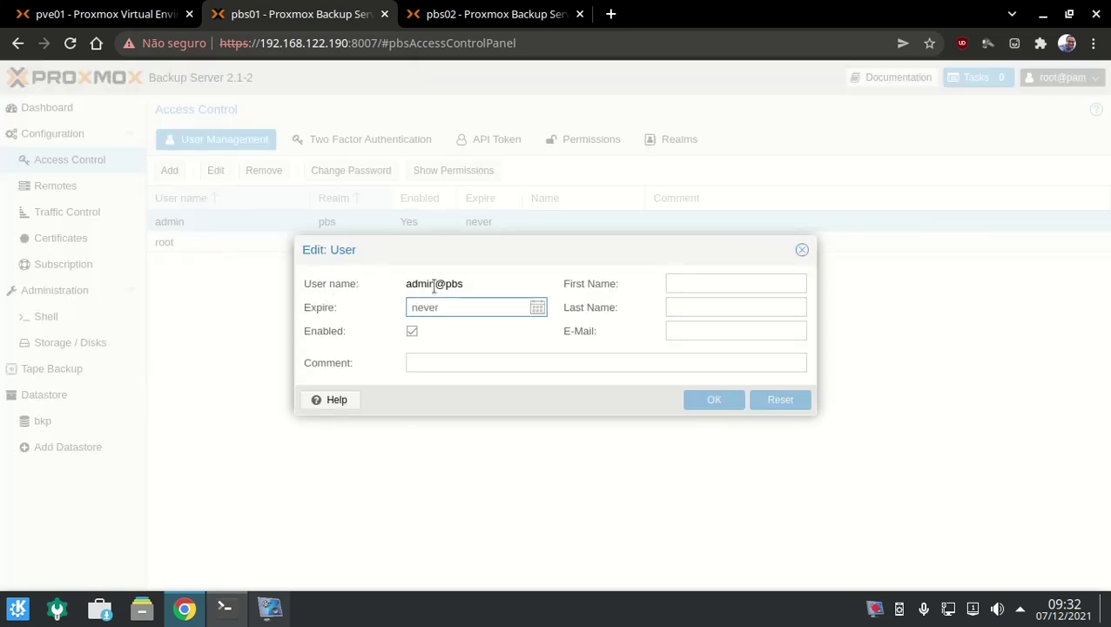
double_click(436, 286)
triple_click(436, 286)
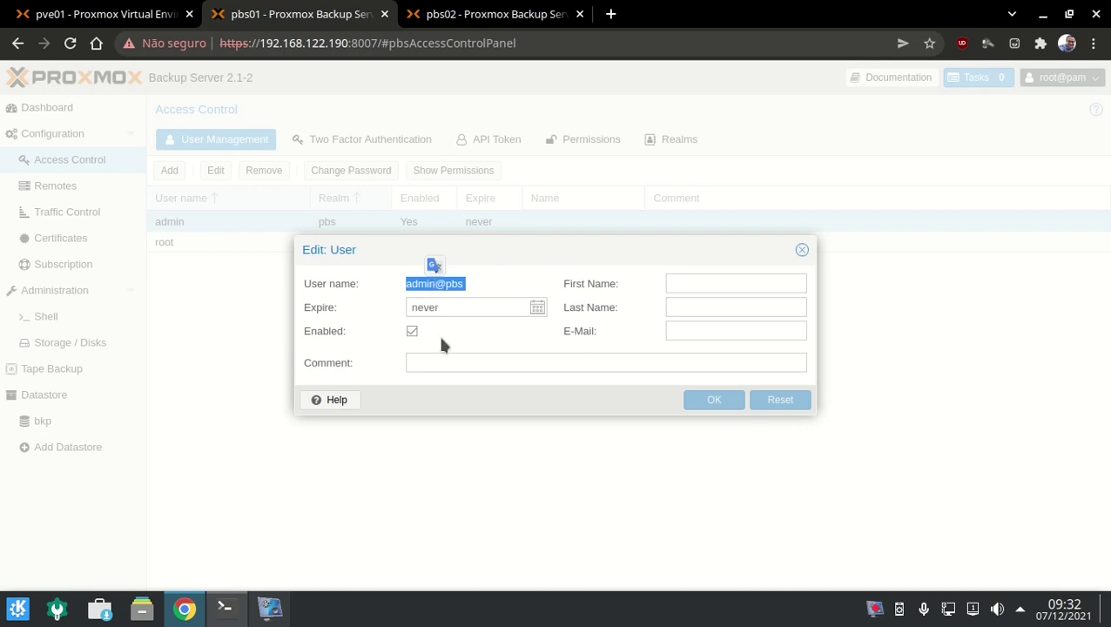
click(454, 362)
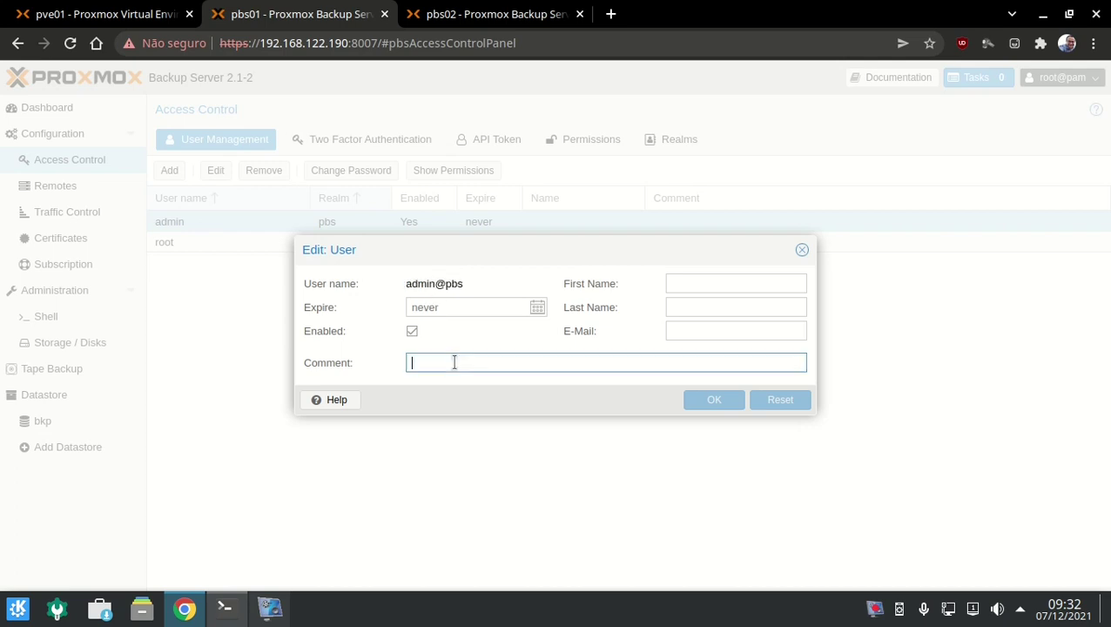
click(803, 250)
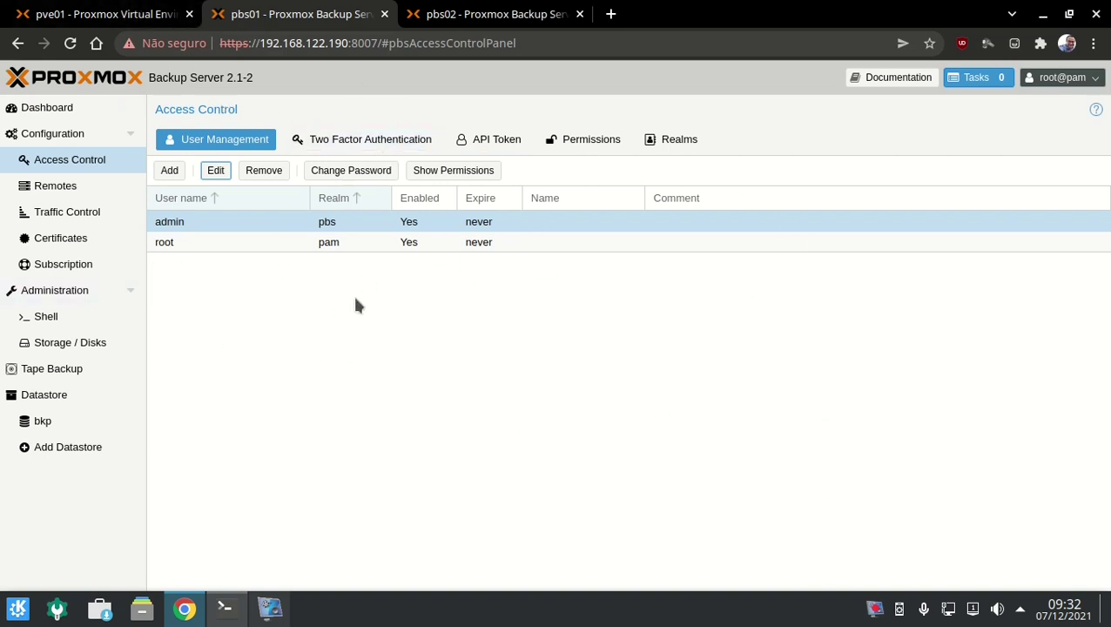
Open the Add User Permission dialog from the access permissions list.
click(622, 139)
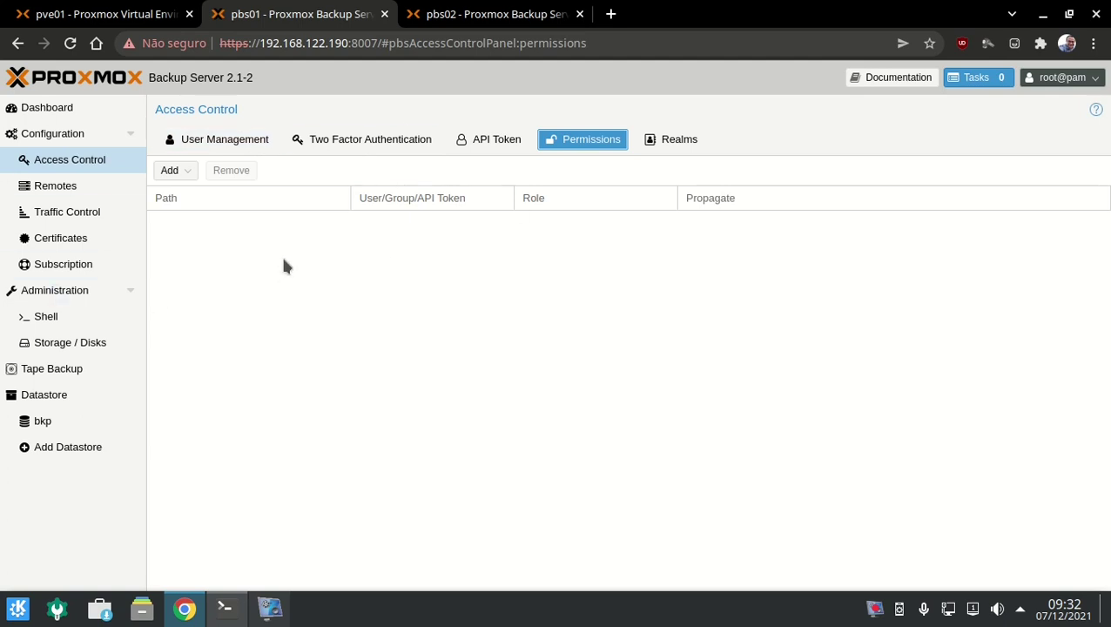
click(170, 172)
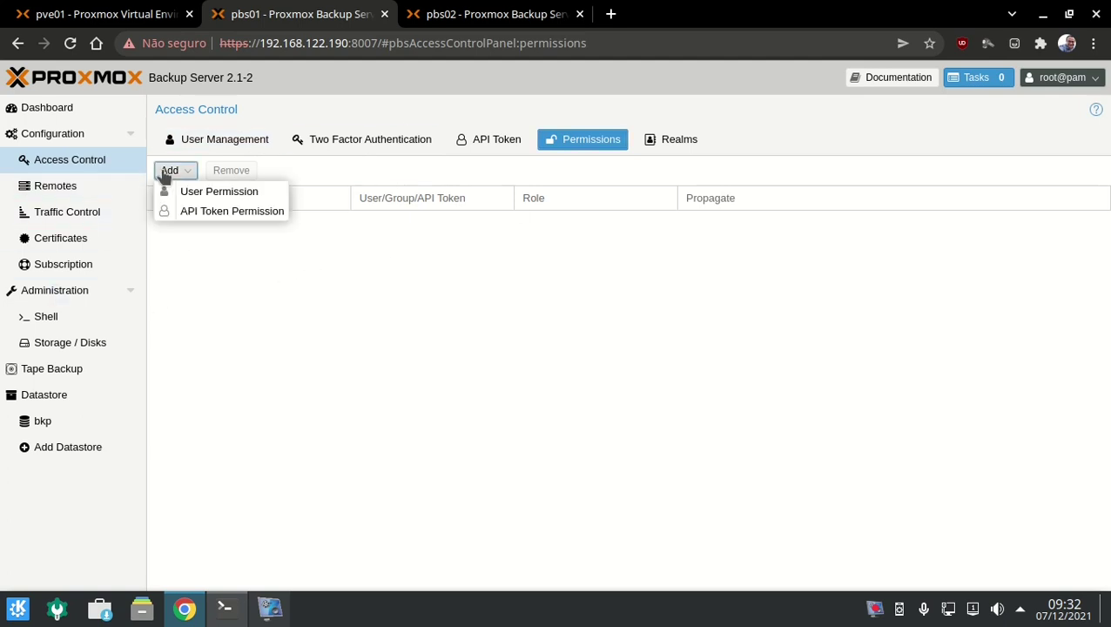
click(209, 191)
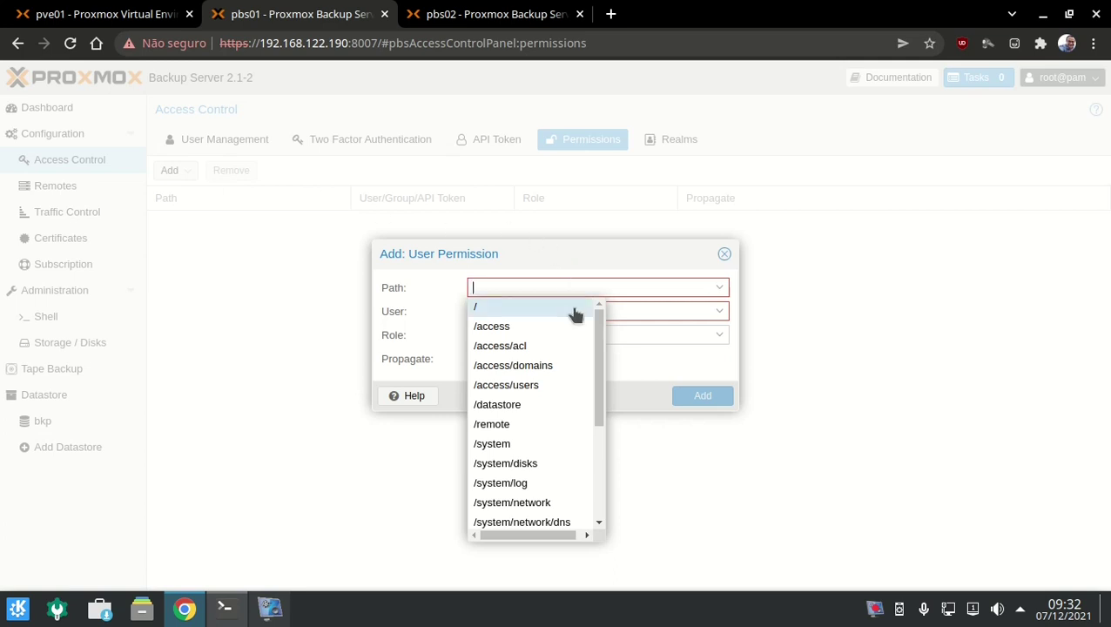
scroll(584, 322, down, 5)
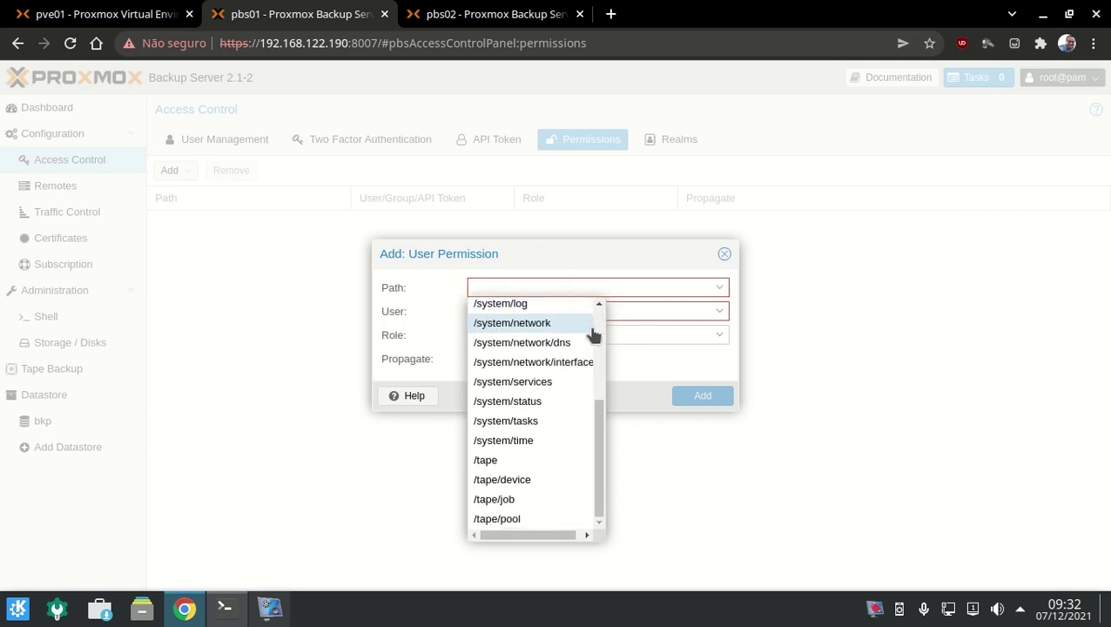
scroll(579, 462, up, 3)
scroll(581, 465, up, 2)
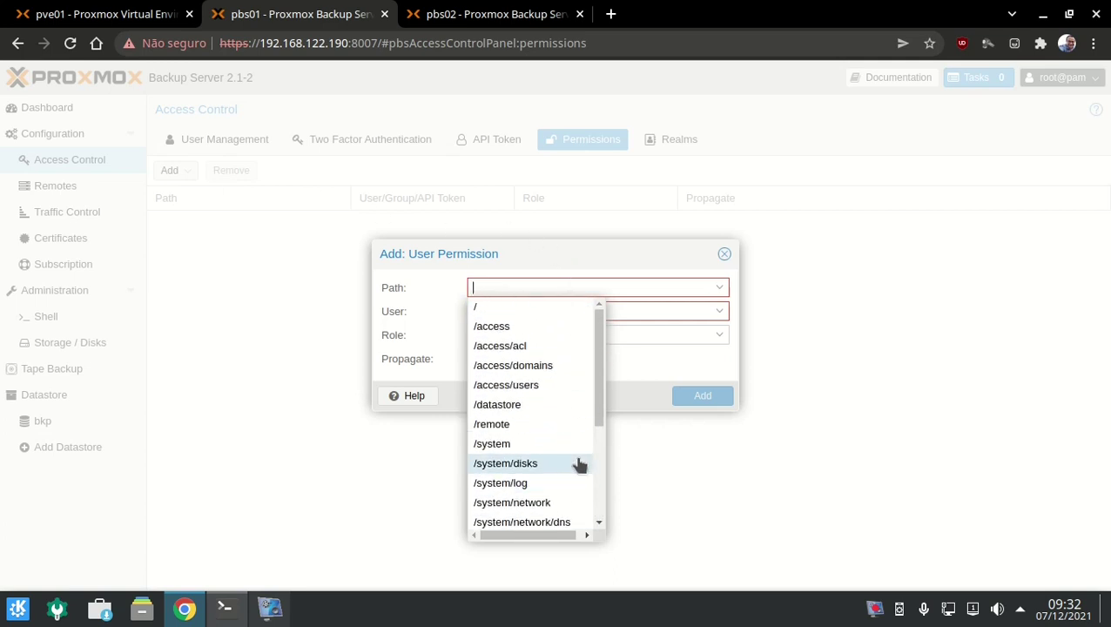
Grant admin@pbs the DatastoreBackup role on path /datastore.
click(538, 408)
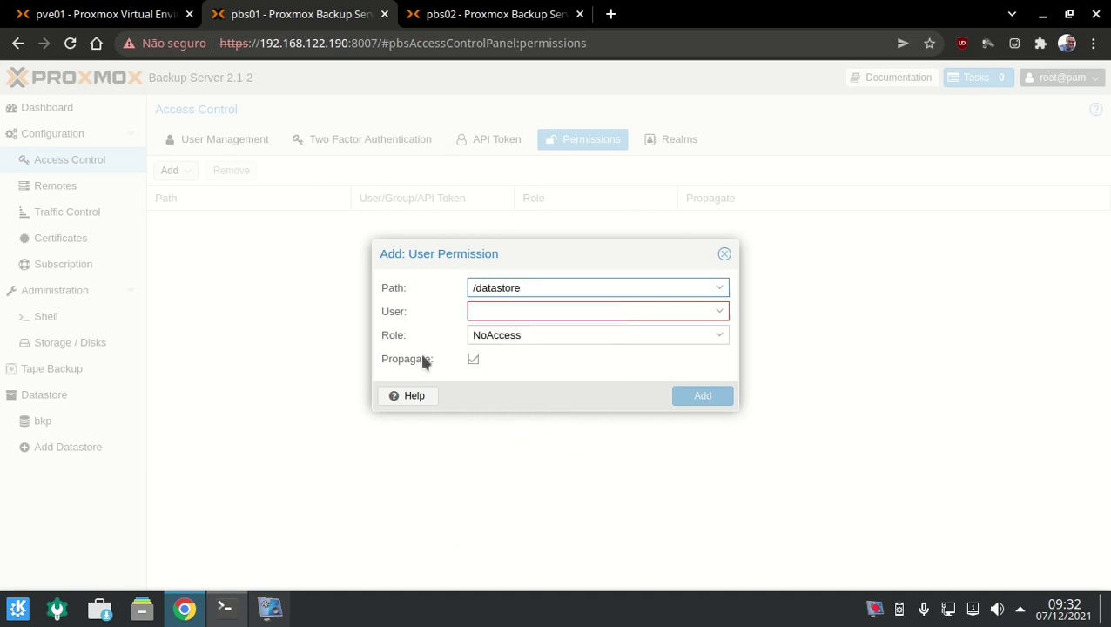
click(721, 312)
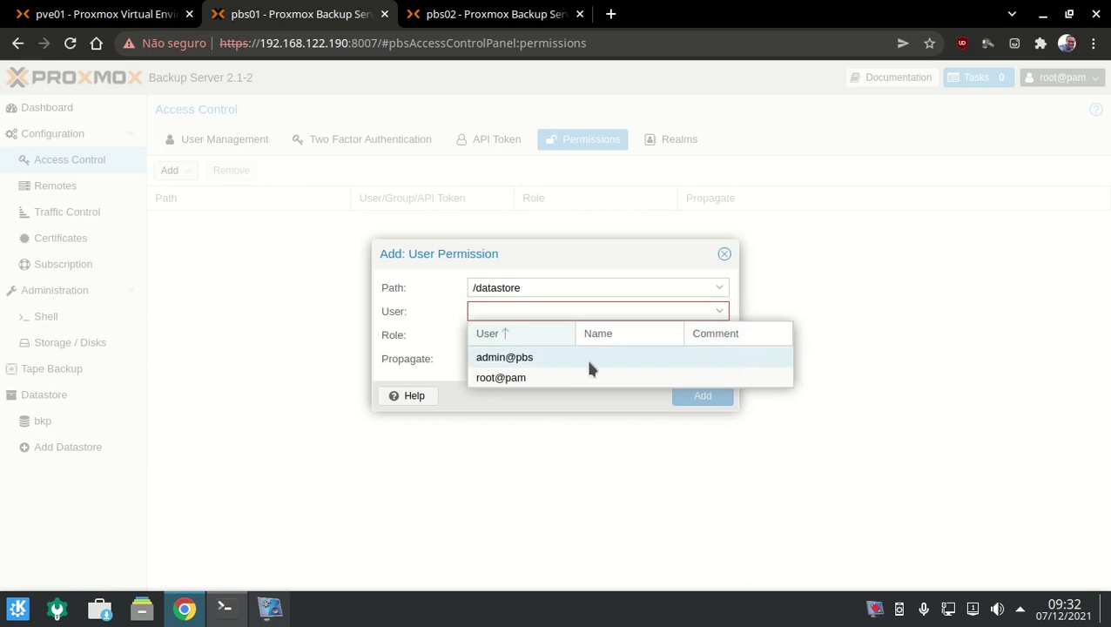
click(589, 362)
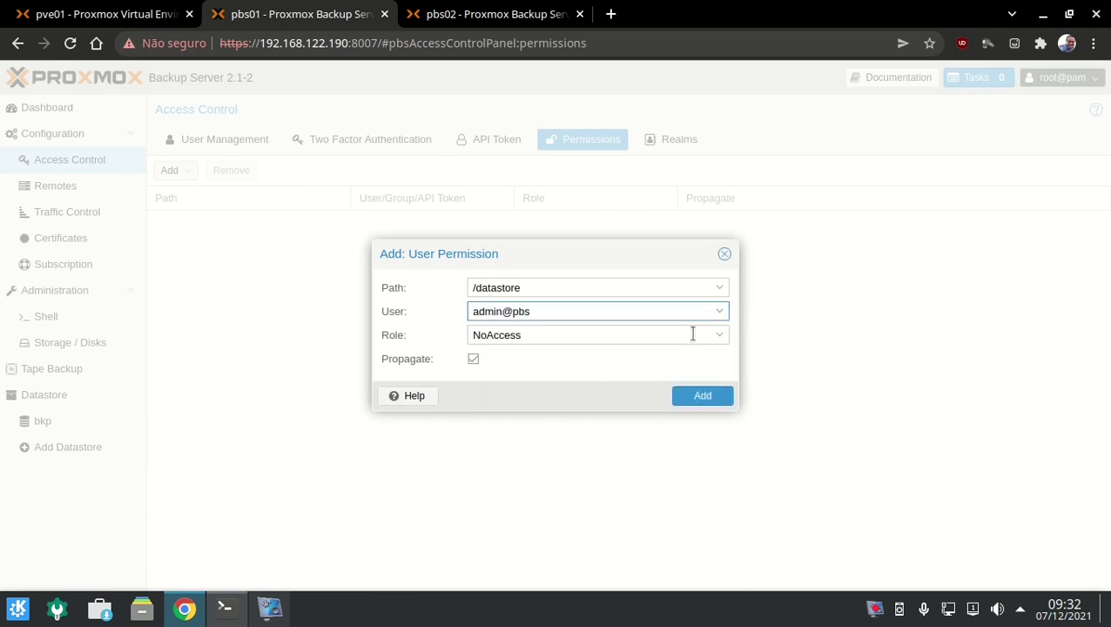
click(720, 336)
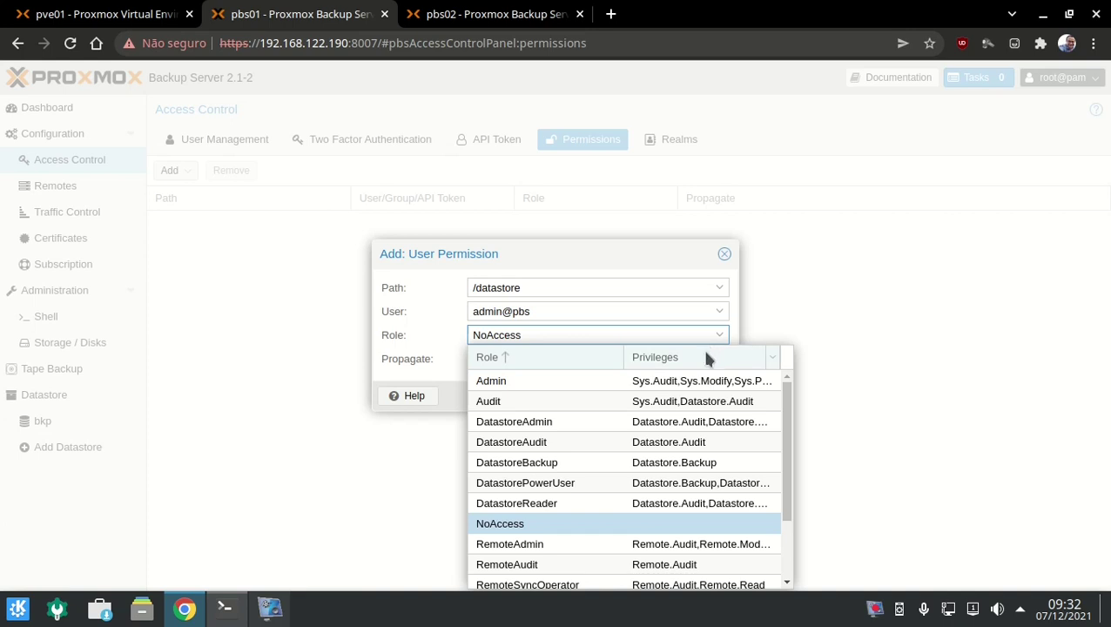
click(624, 464)
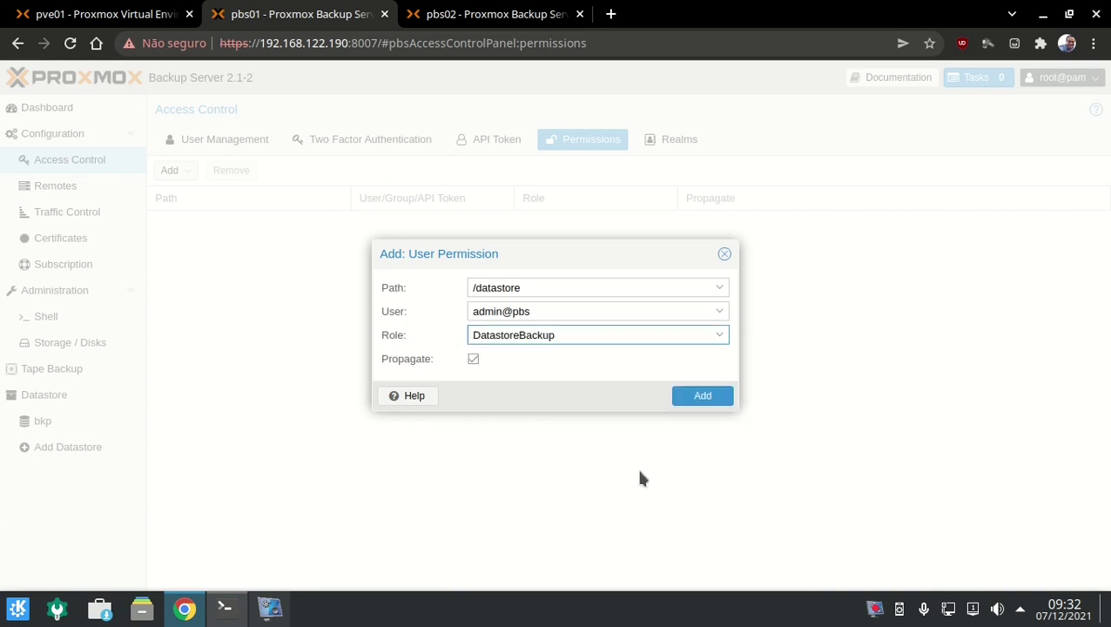
click(703, 396)
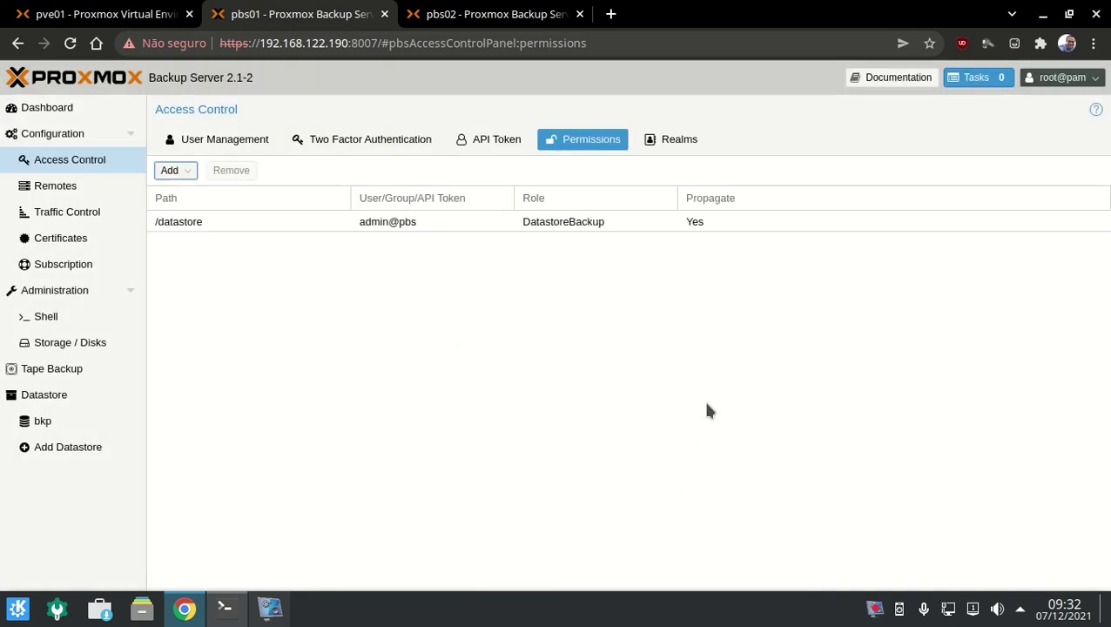
Confirm admin@pbs's DatastoreBackup permission under the bkp datastore's Permissions.
click(126, 423)
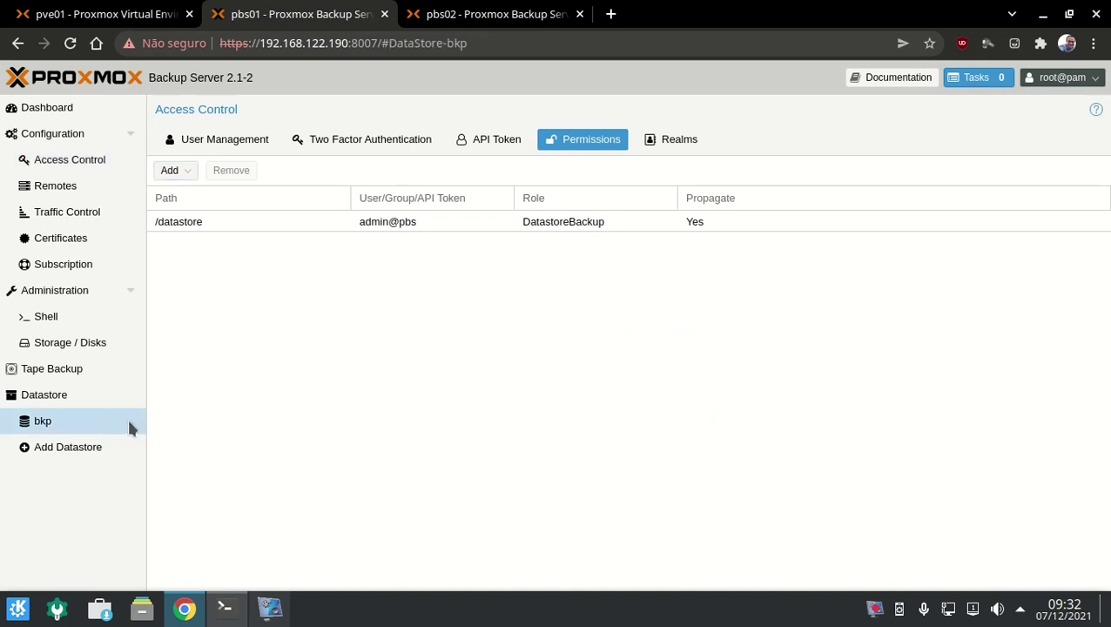
click(756, 145)
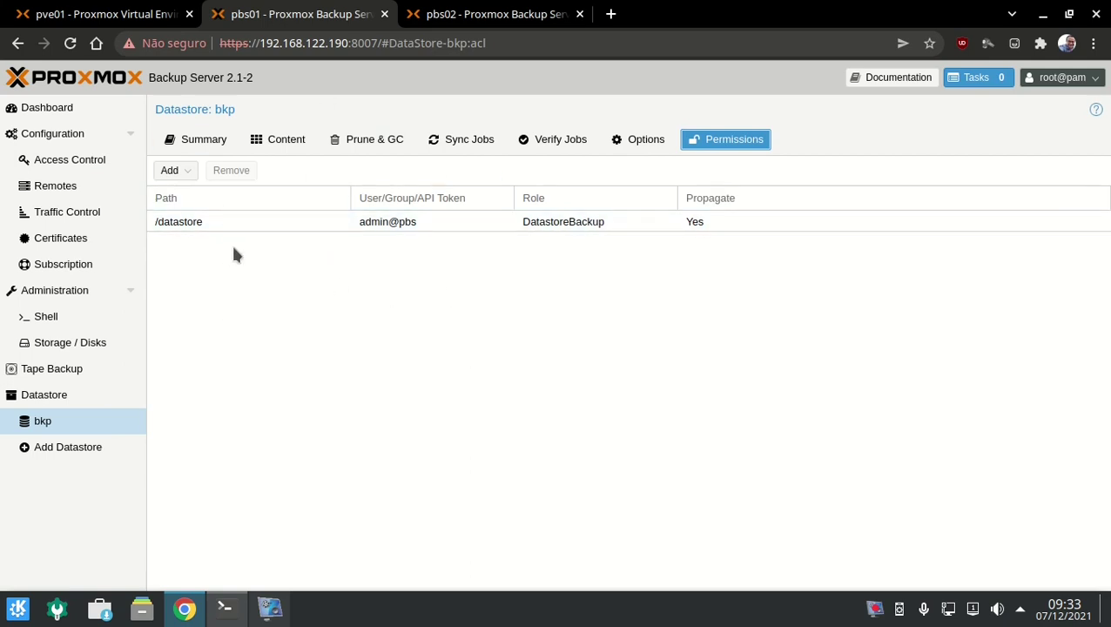
click(152, 13)
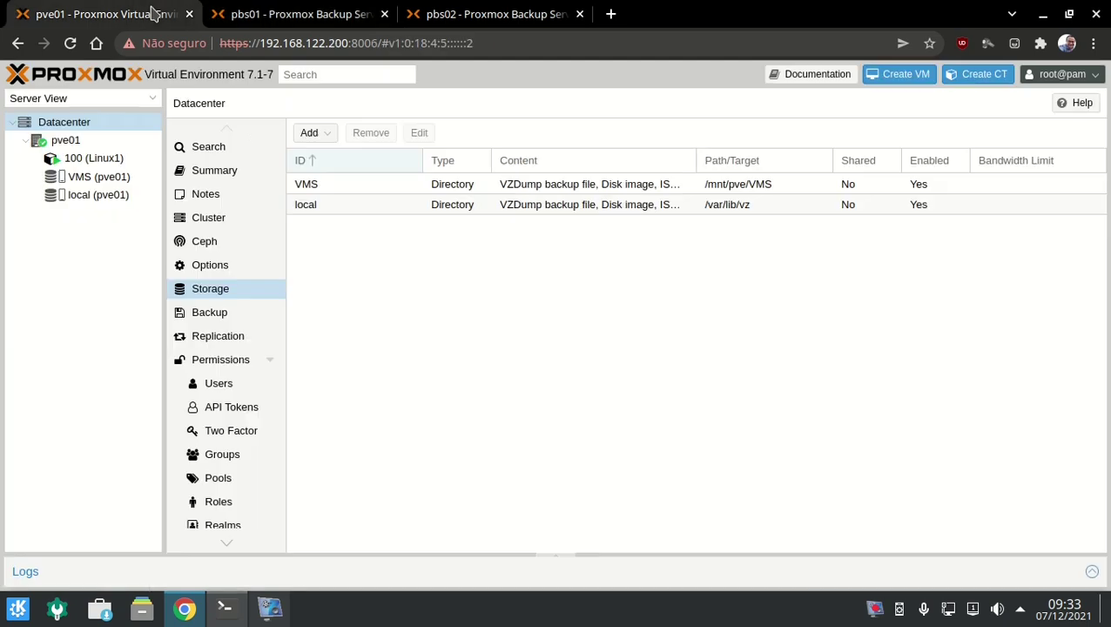
Open the Add: Proxmox Backup Server form from Datacenter > Storage.
click(305, 139)
click(634, 375)
click(212, 290)
click(314, 135)
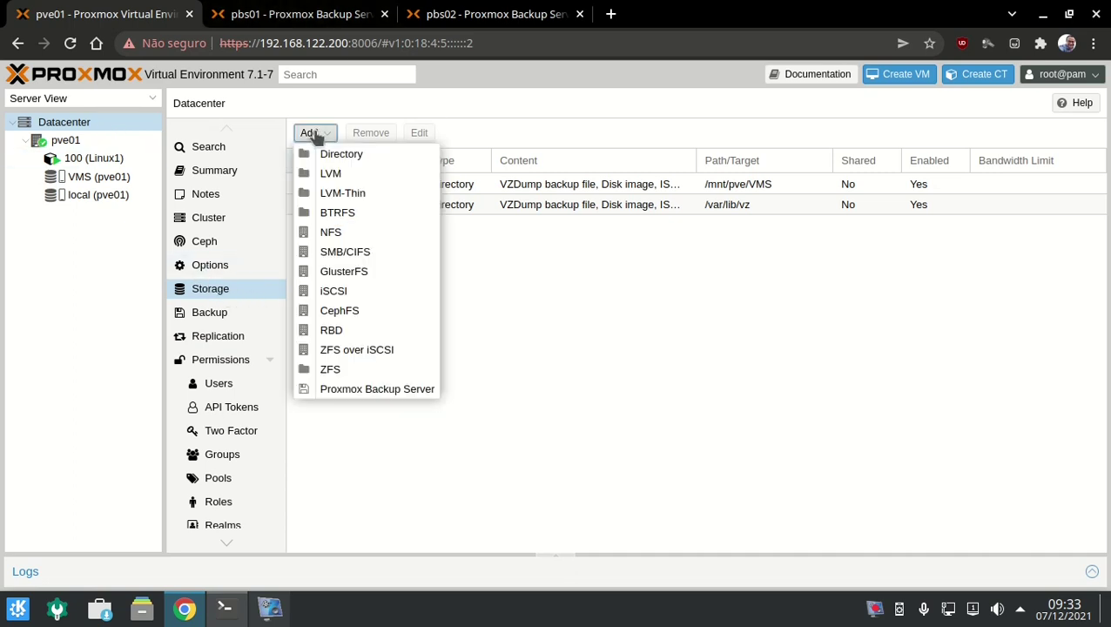
click(363, 392)
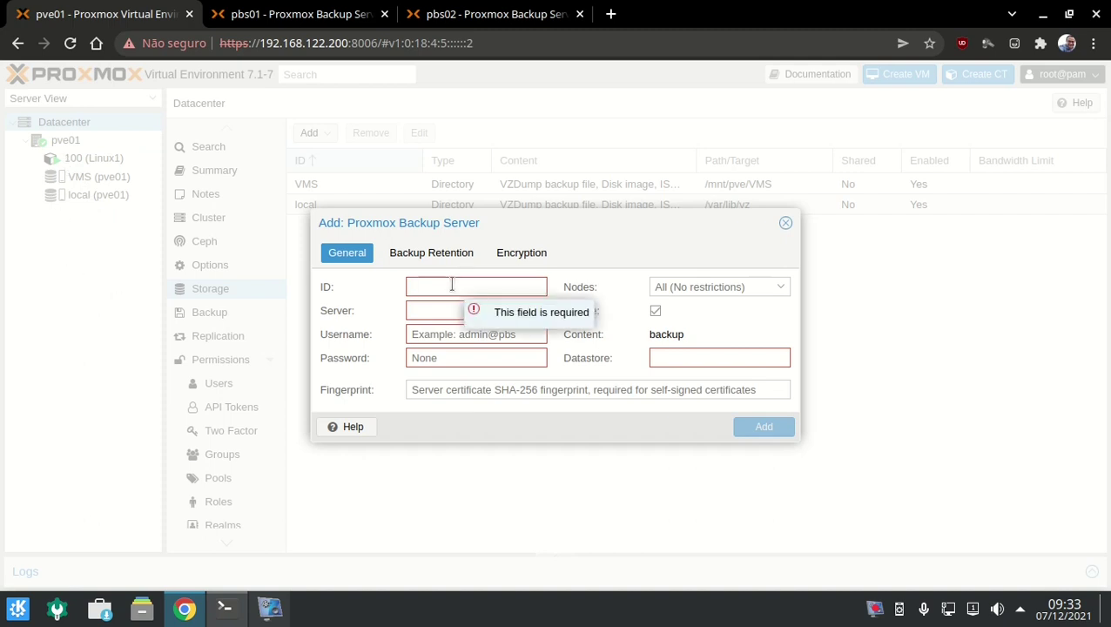
Set storage ID STG-BKP and server 192.168.122.190, copied from the PBS address bar.
text(STG-BKP)
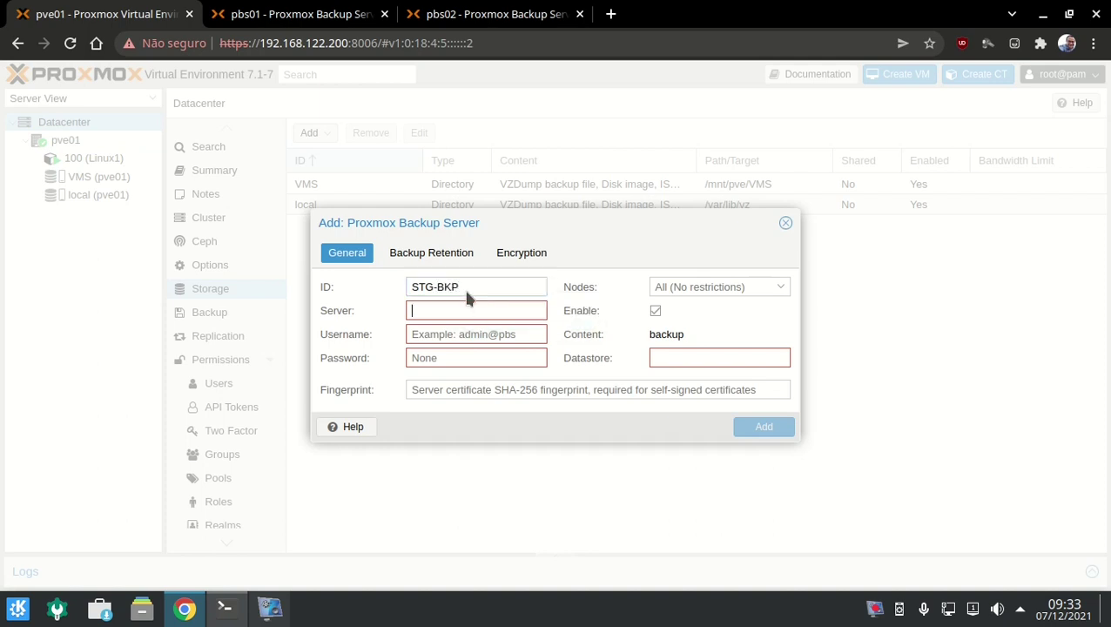
click(318, 14)
click(290, 39)
drag(260, 42, 348, 43)
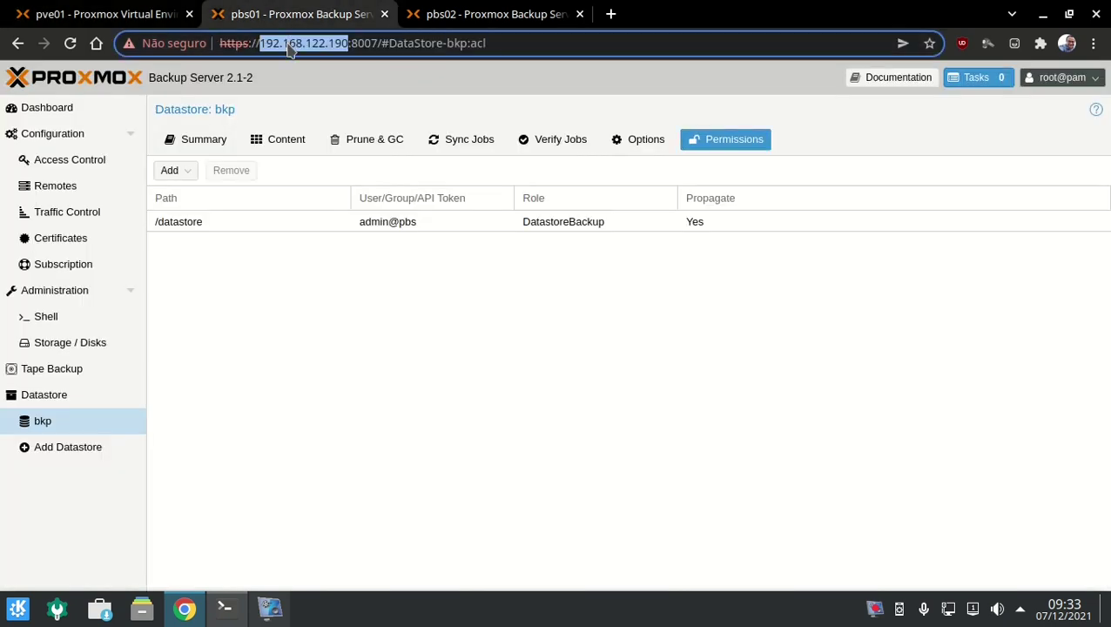
right_click(287, 42)
click(331, 136)
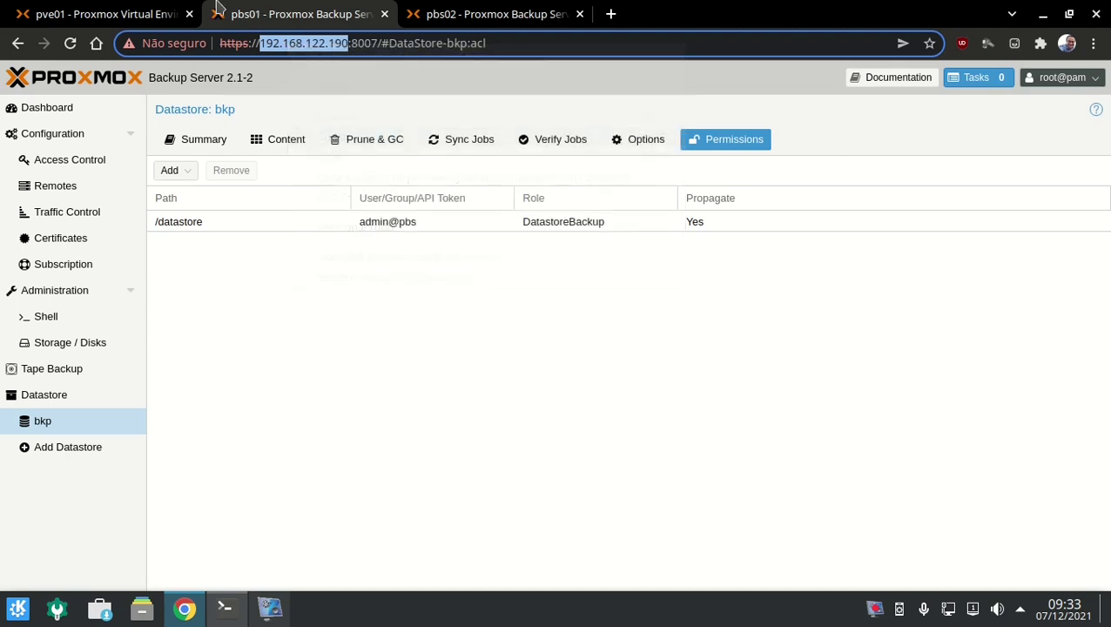
click(104, 14)
click(475, 318)
key(ctrl+v)
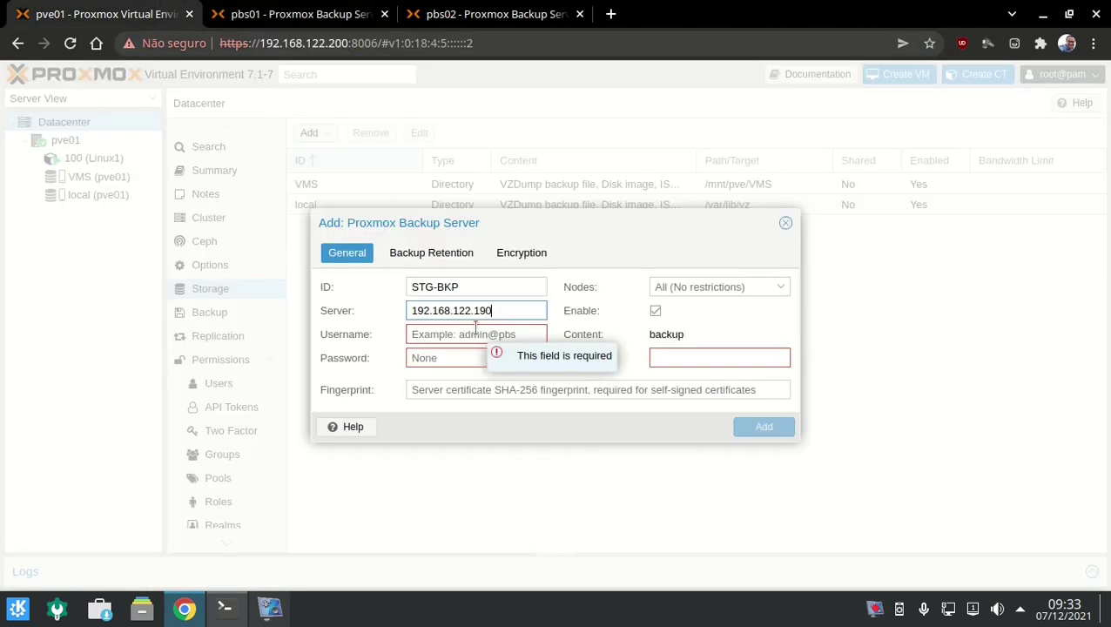
Enter username admin@pbs, the account password, and datastore bkp.
click(476, 334)
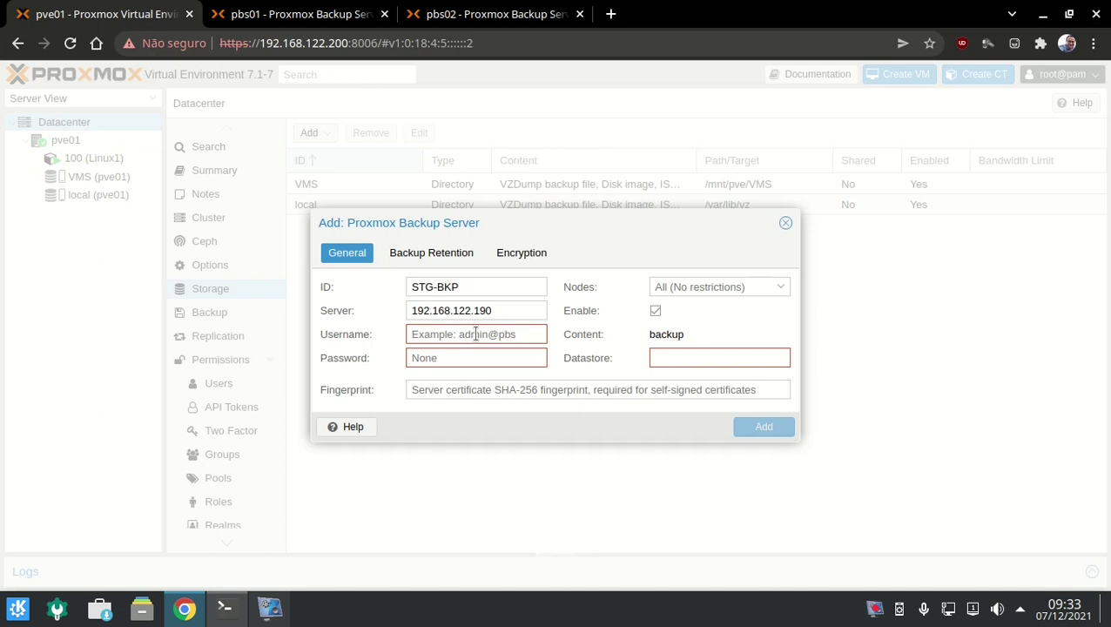
text(admin@)
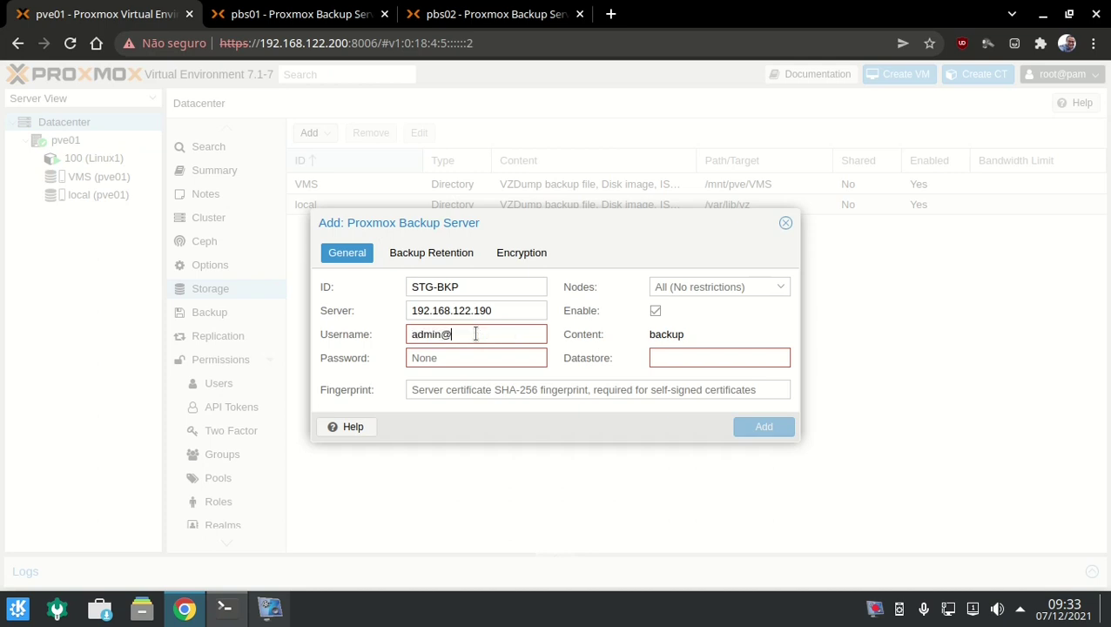
text(pbs)
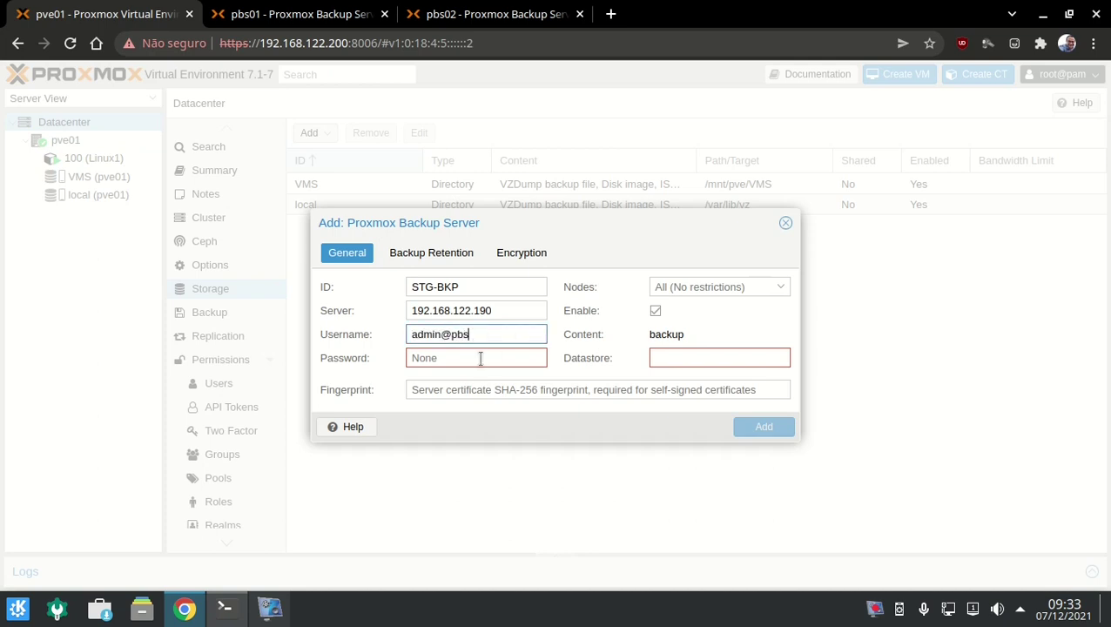
click(480, 358)
text(1234)
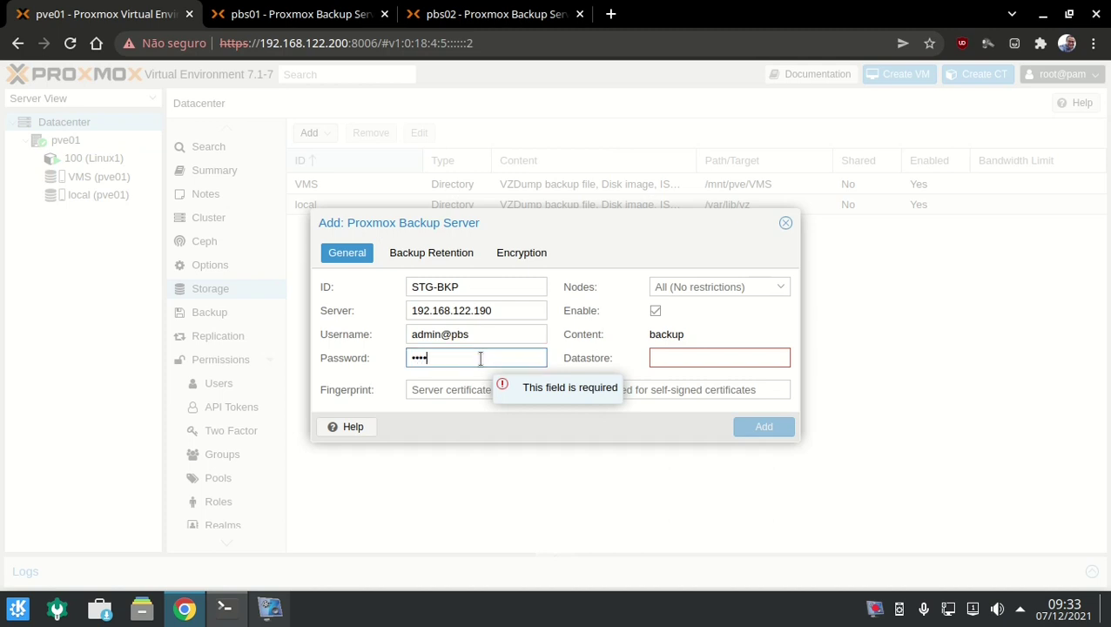
text(5678)
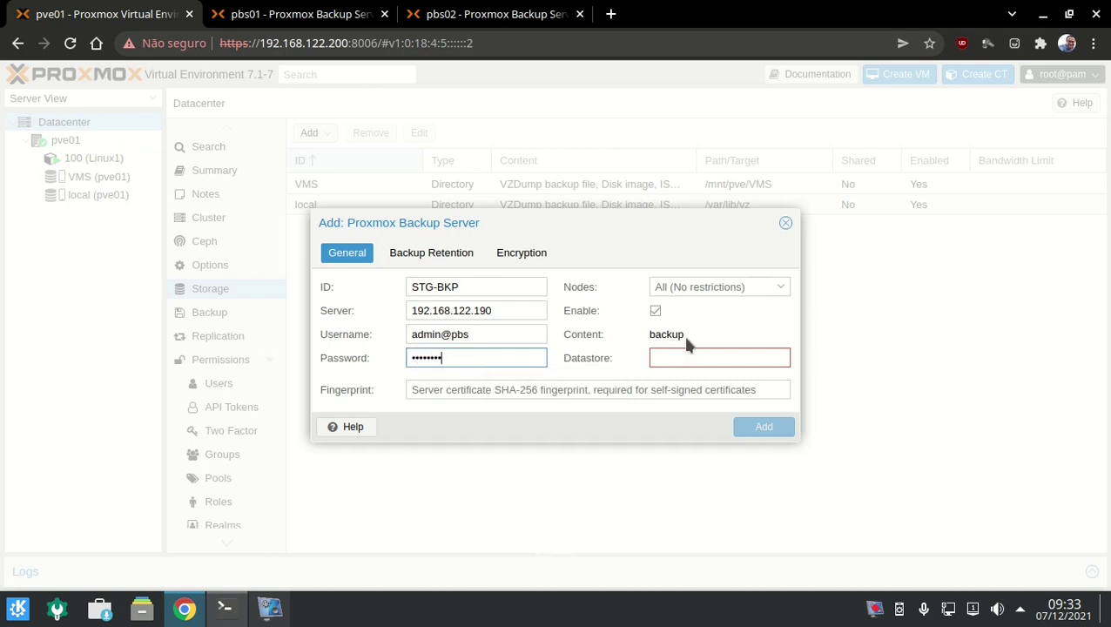
click(220, 8)
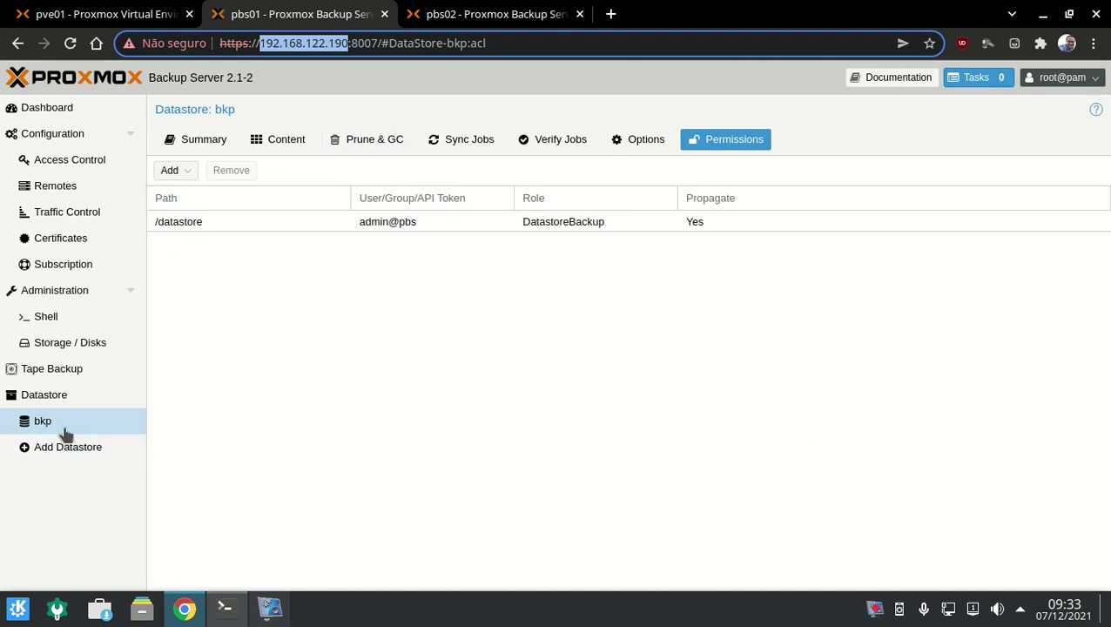
click(102, 11)
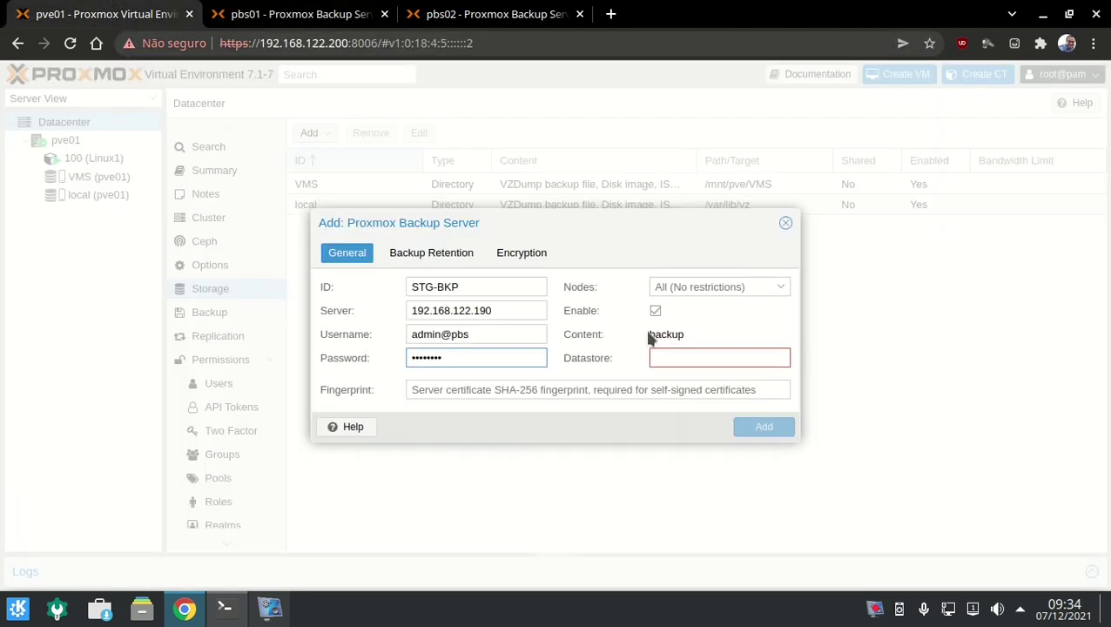
click(668, 360)
text(bkp)
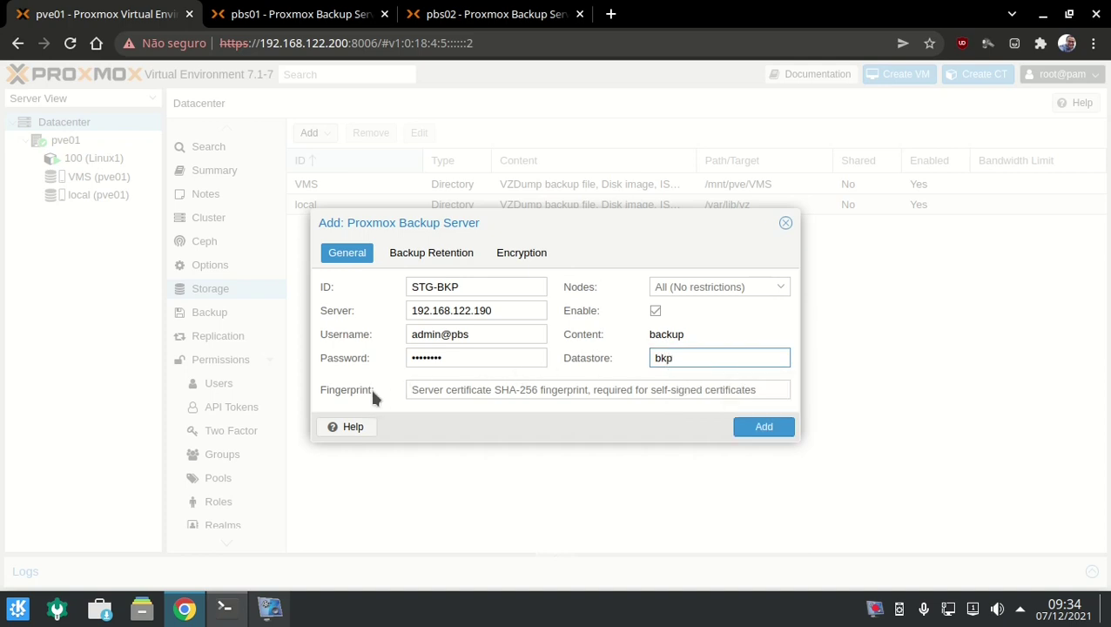
click(320, 11)
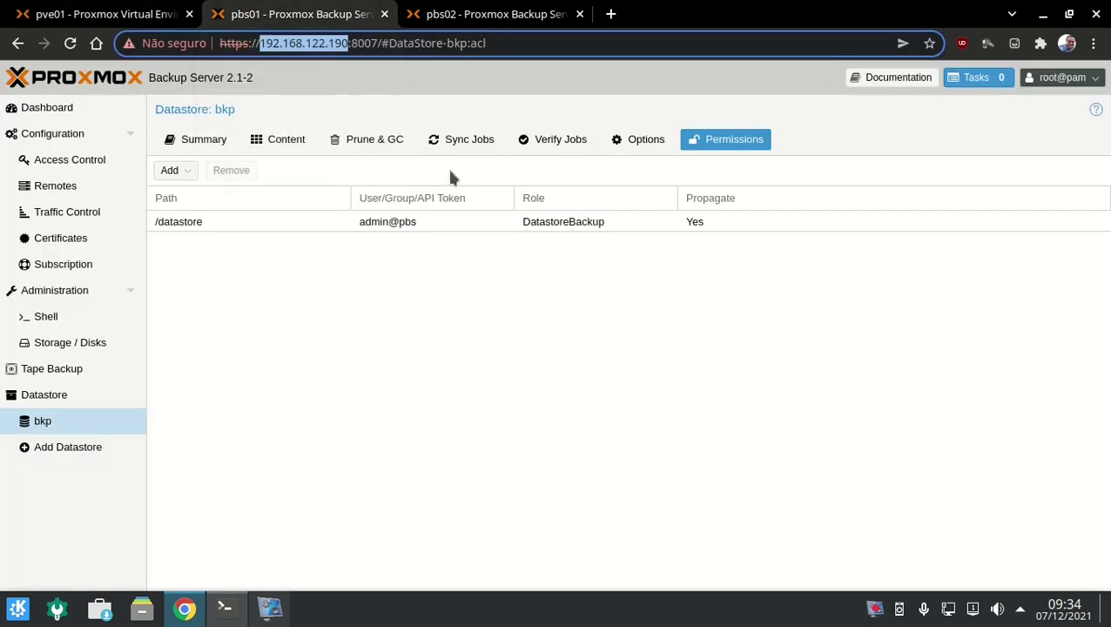
click(123, 112)
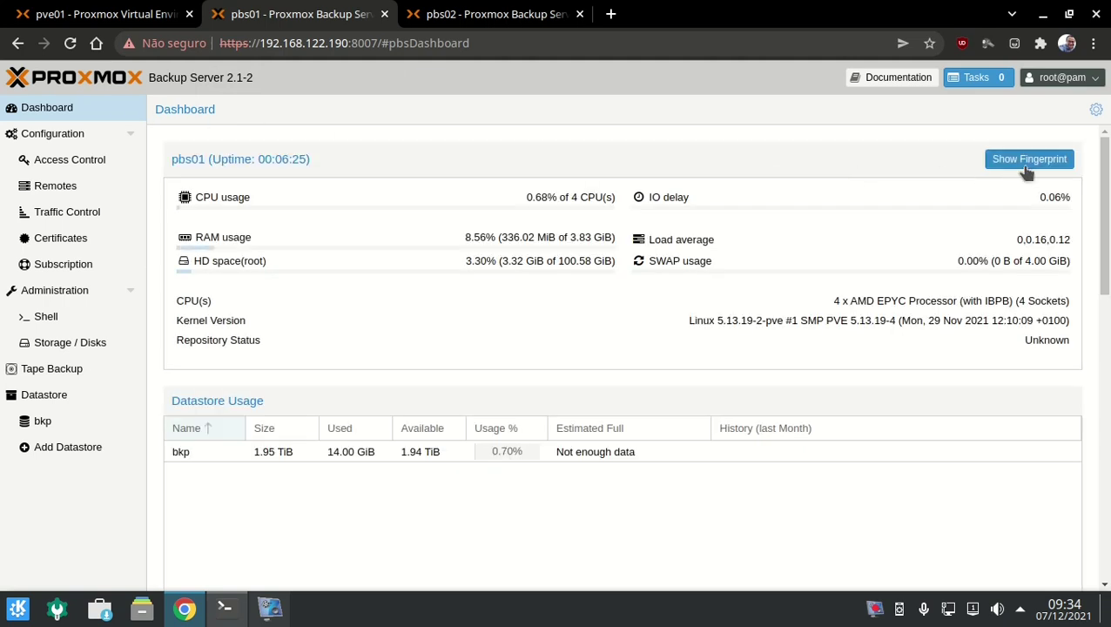
Paste the PBS certificate fingerprint into the form and add storage STG-BKP.
click(1027, 166)
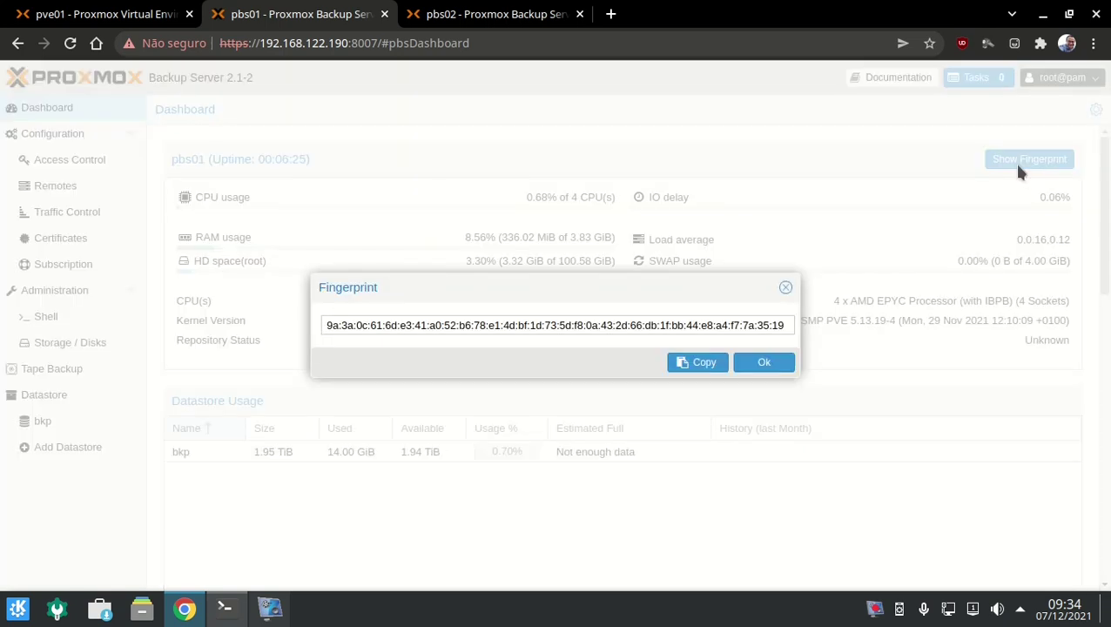
click(703, 362)
click(763, 362)
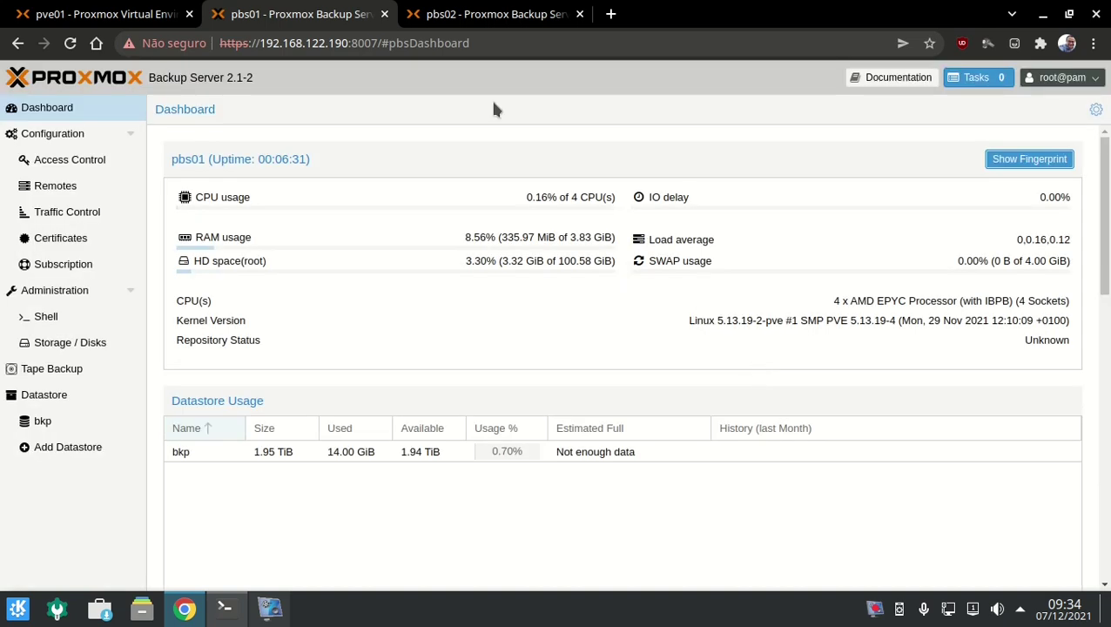
click(152, 14)
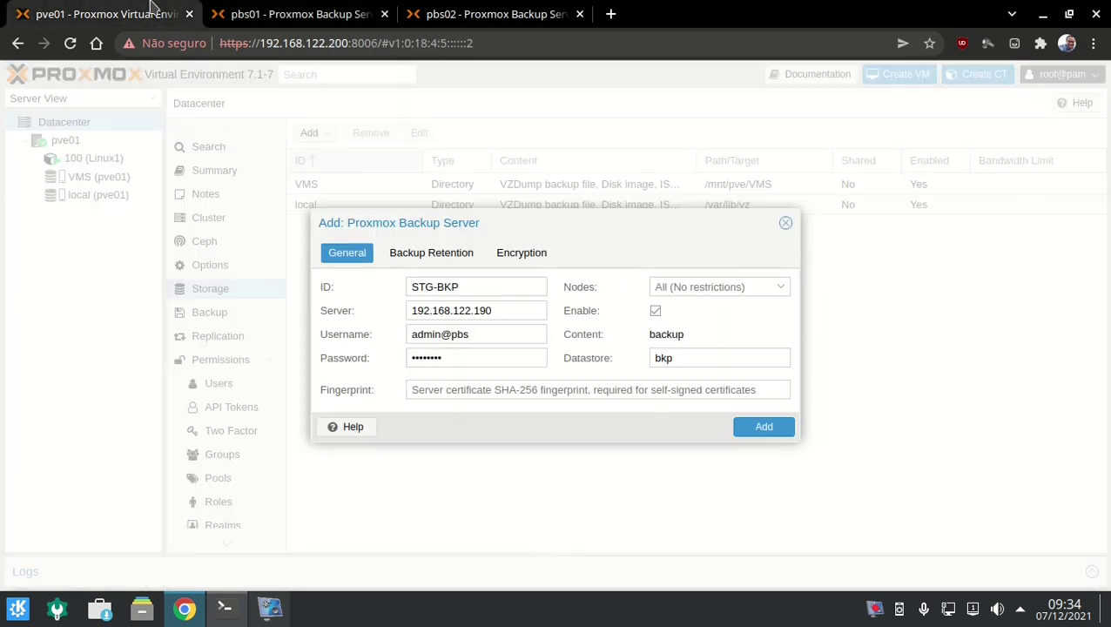
click(486, 388)
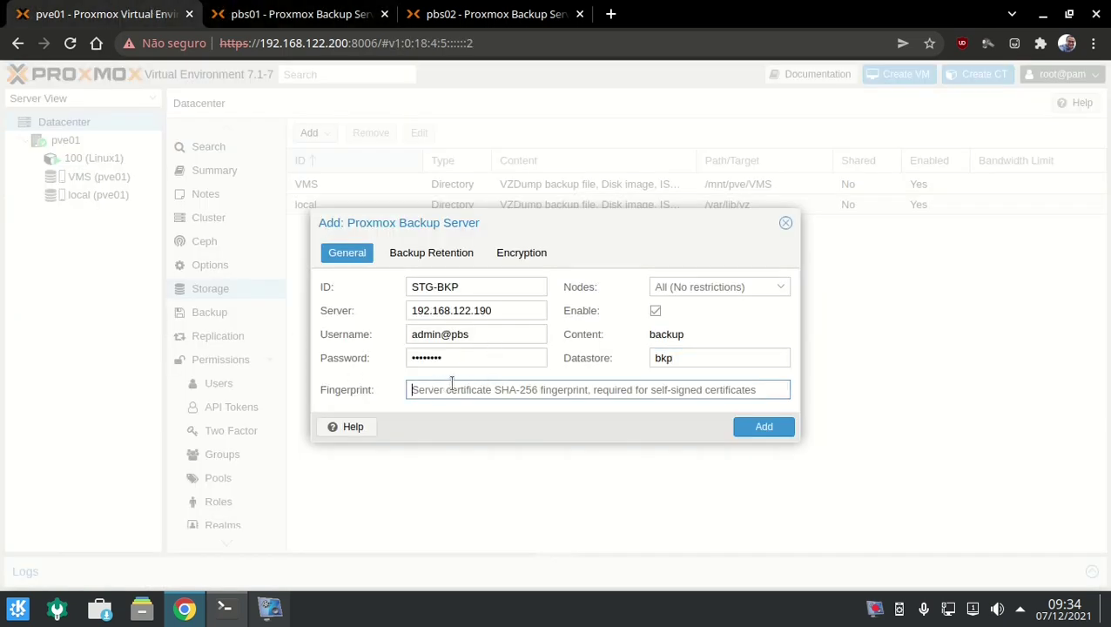
key(ctrl+v)
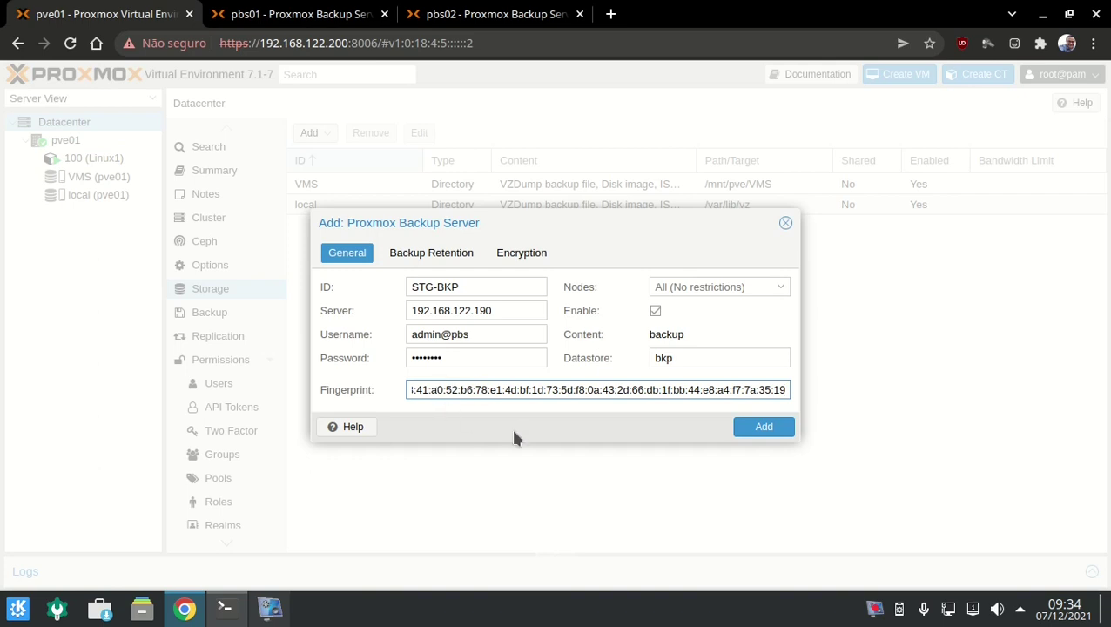
click(744, 429)
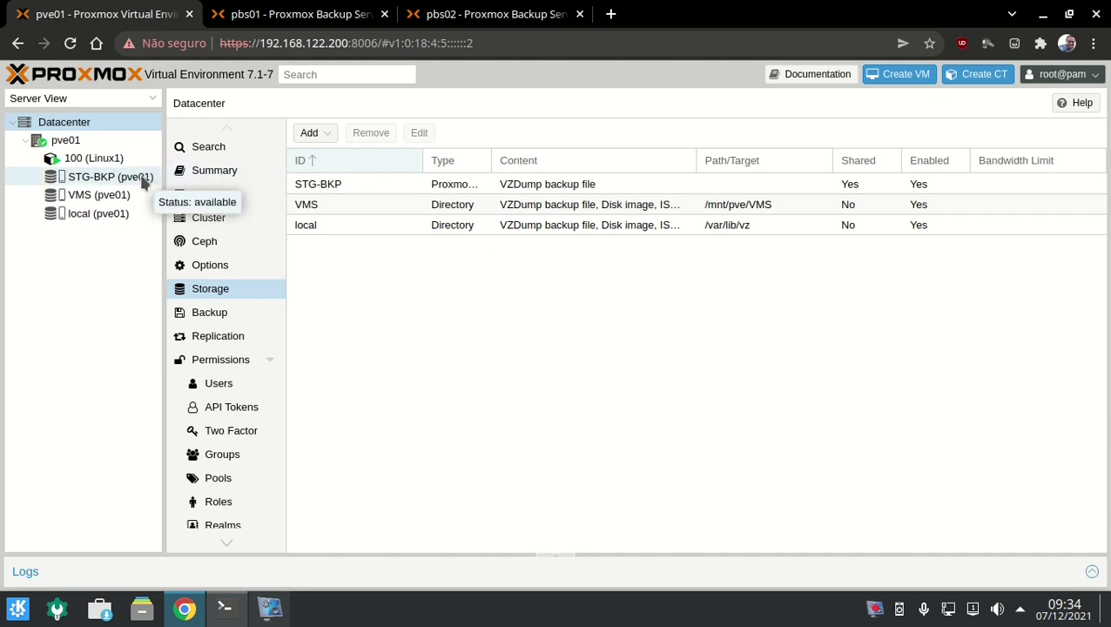
Check STG-BKP's status, then view the datacenter's empty backup job list.
click(144, 178)
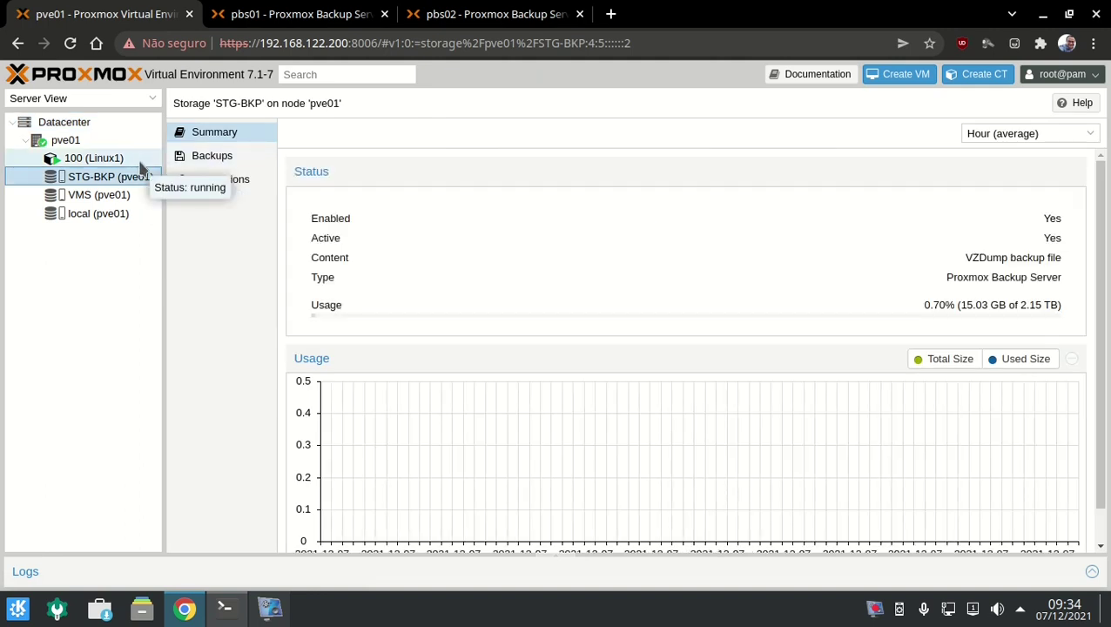
click(123, 120)
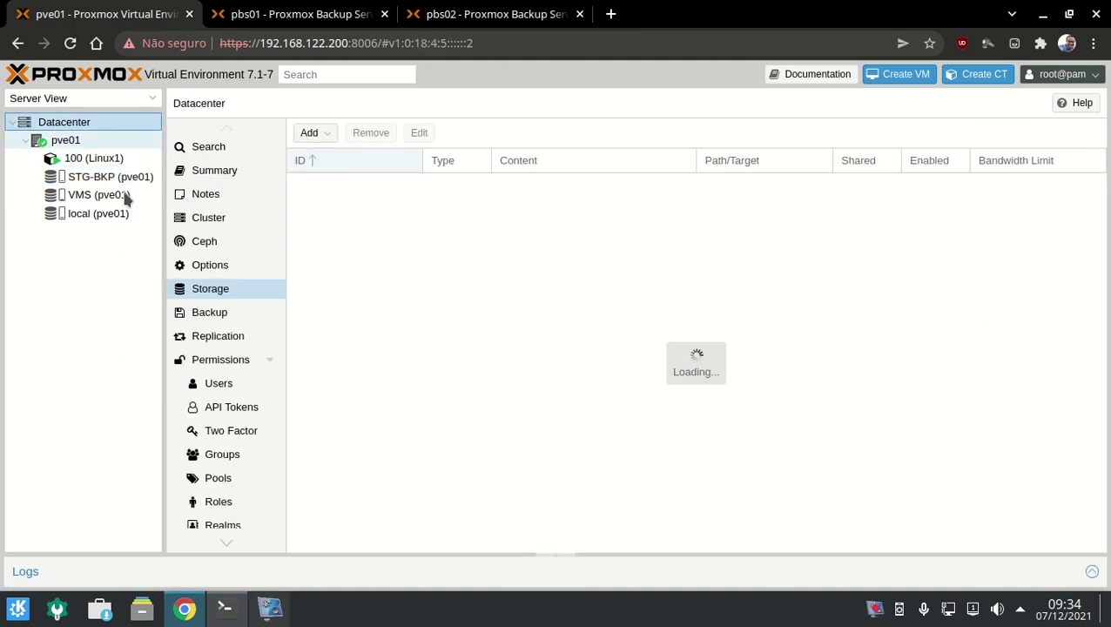
click(205, 314)
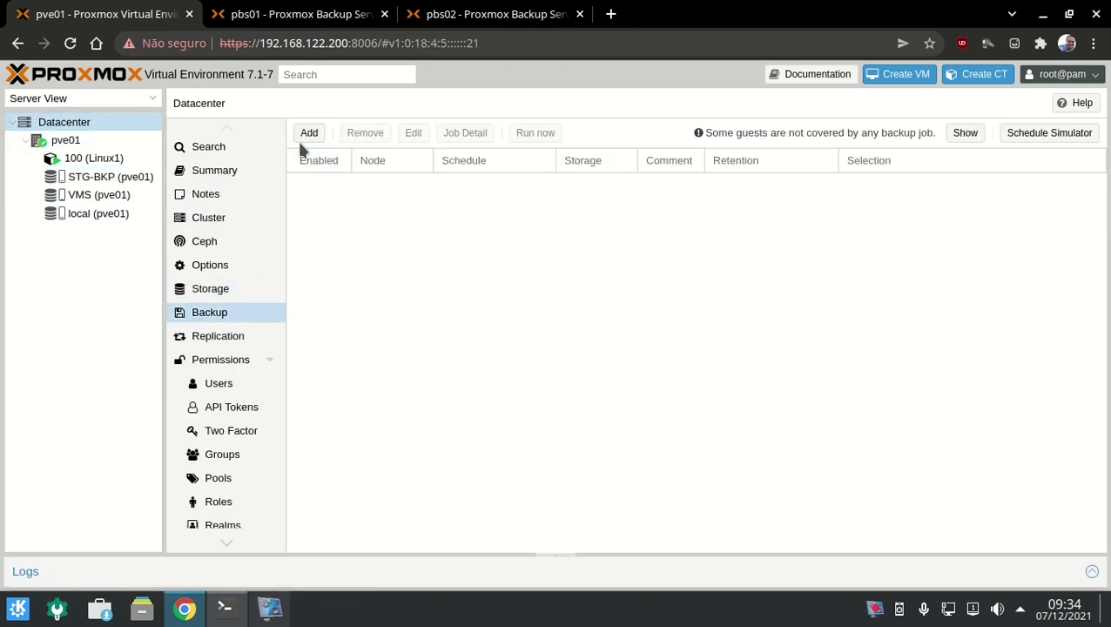
Look at the backup job schedule presets without creating a job, then view container 100's backups on STG-BKP.
click(309, 134)
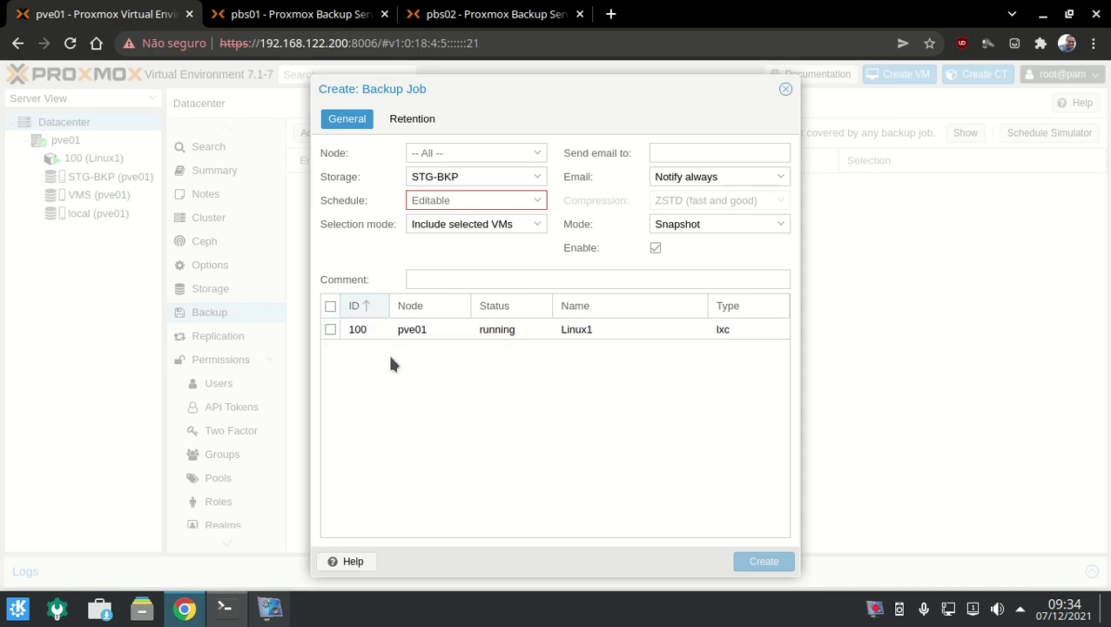
click(536, 201)
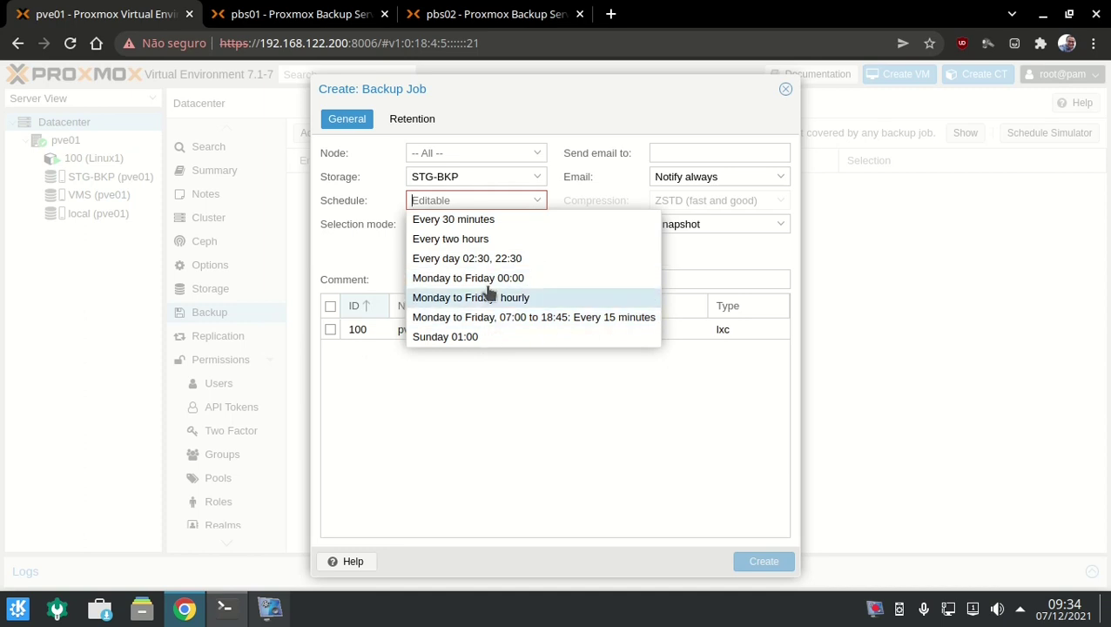
click(361, 250)
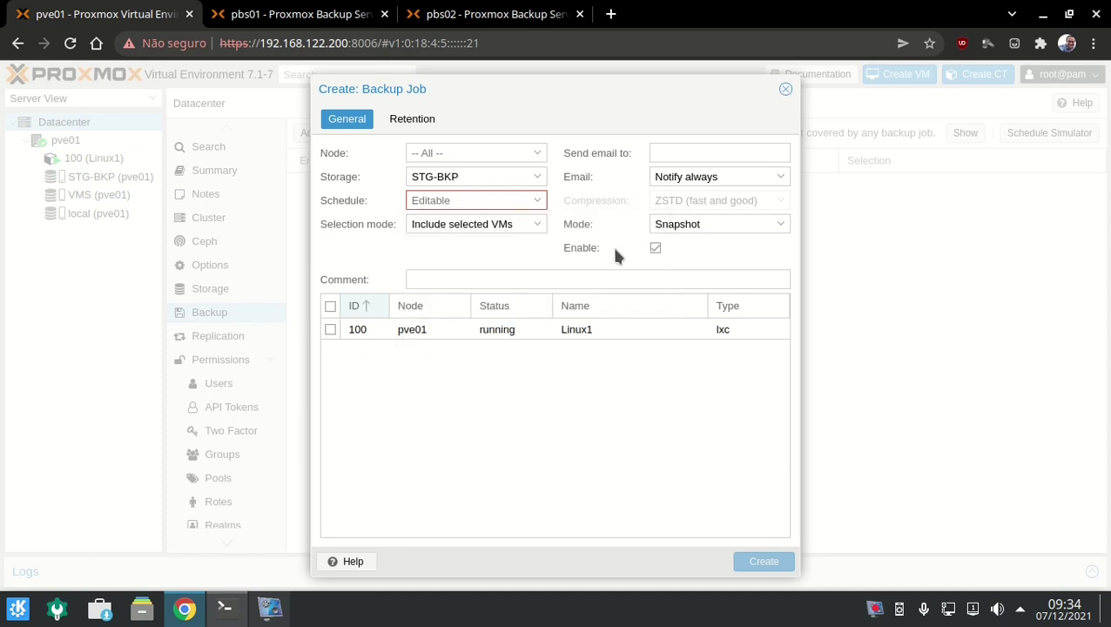
click(786, 89)
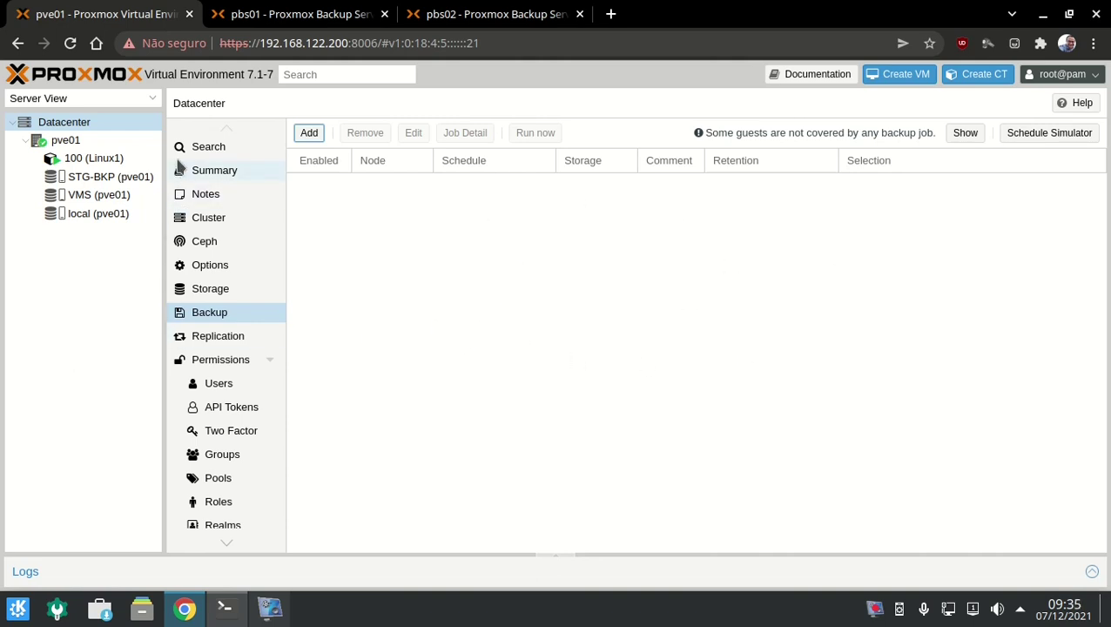
click(150, 157)
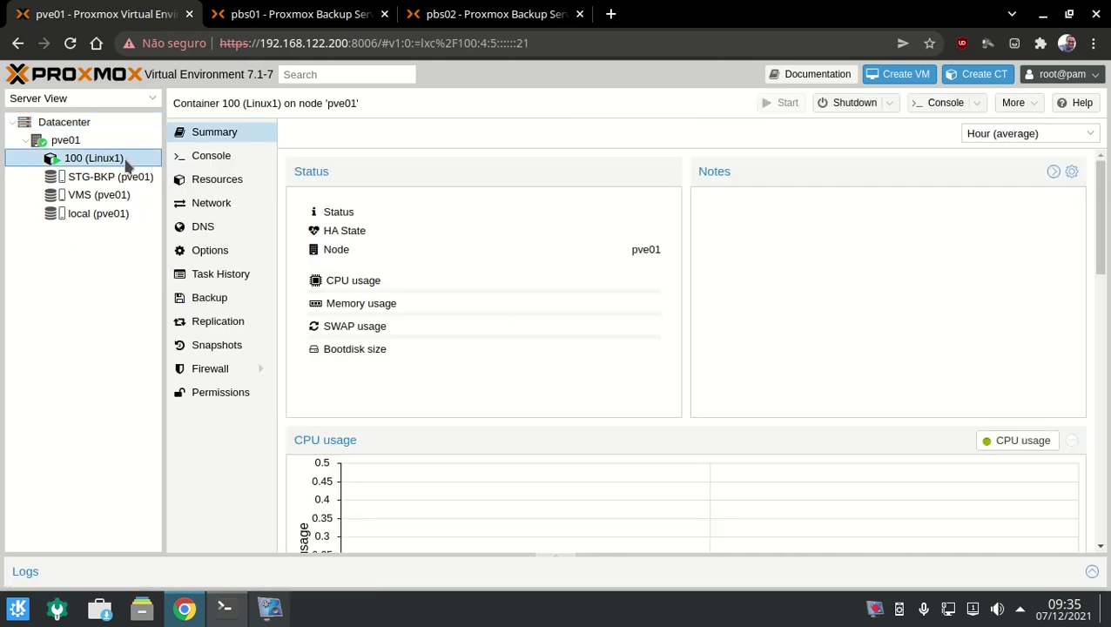
click(205, 302)
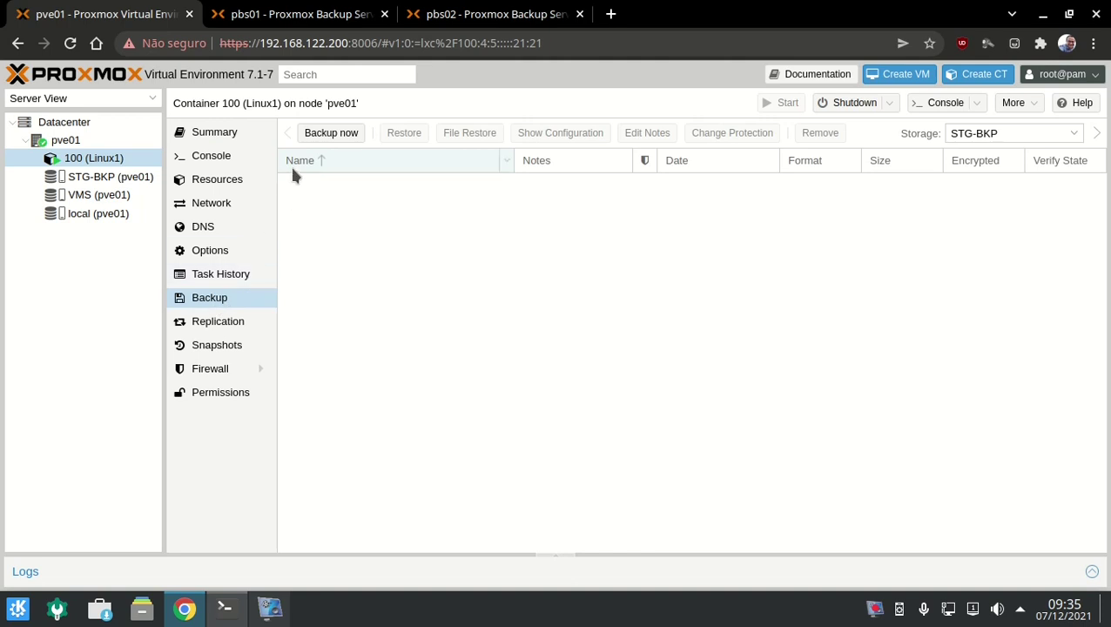
Back up CT 100 now to STG-BKP in snapshot mode, check TASK OK, then go to pbs01.
click(321, 132)
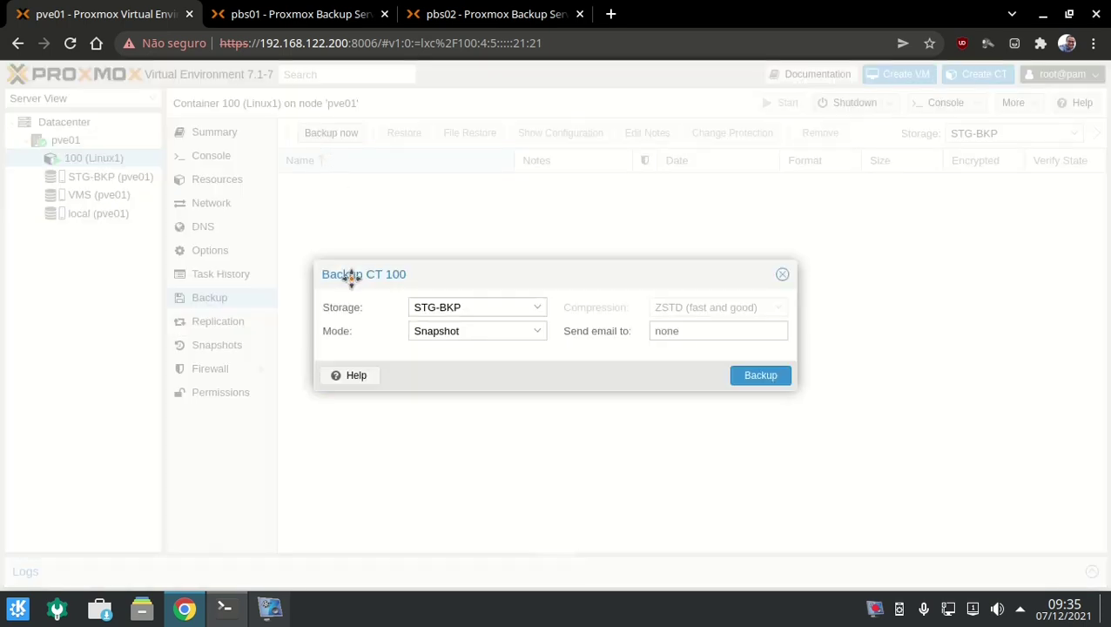
drag(351, 276, 336, 235)
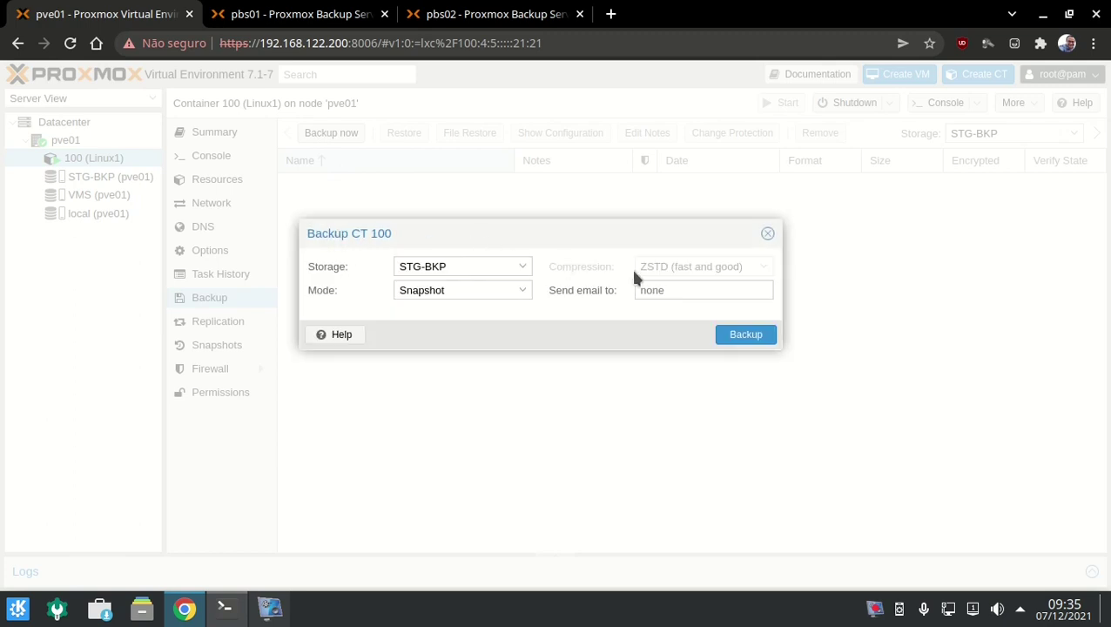
click(739, 335)
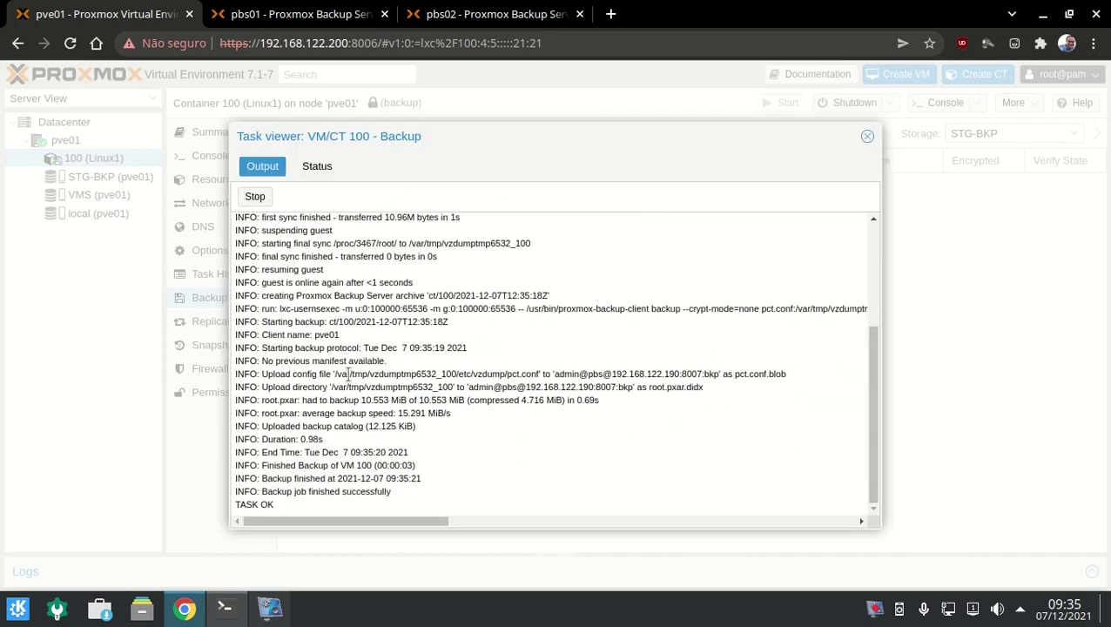
triple_click(259, 503)
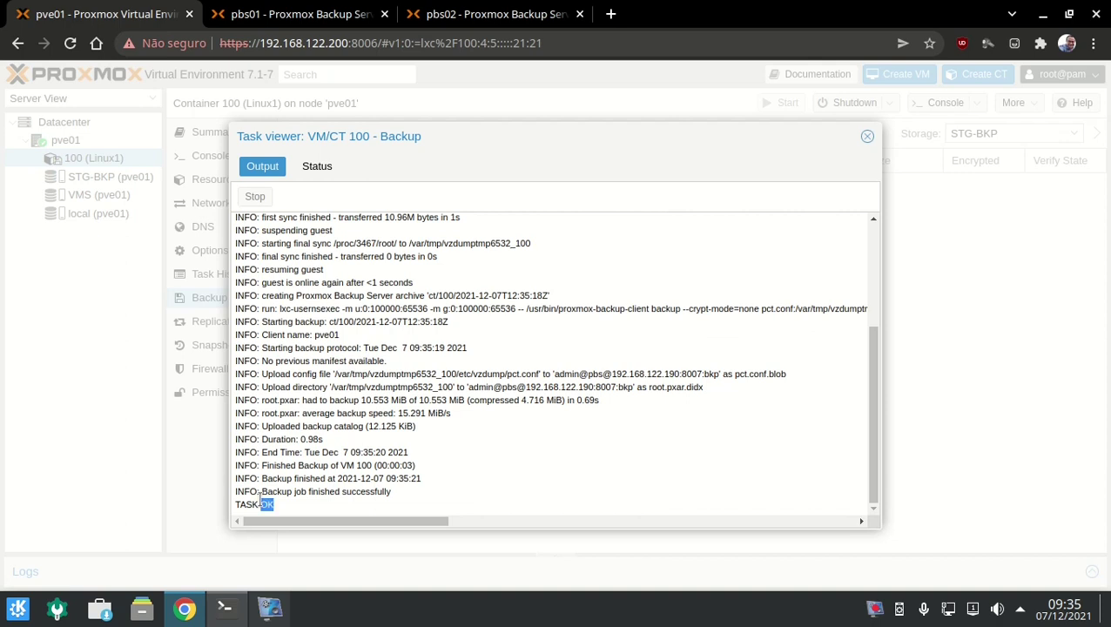
drag(260, 504, 29, 426)
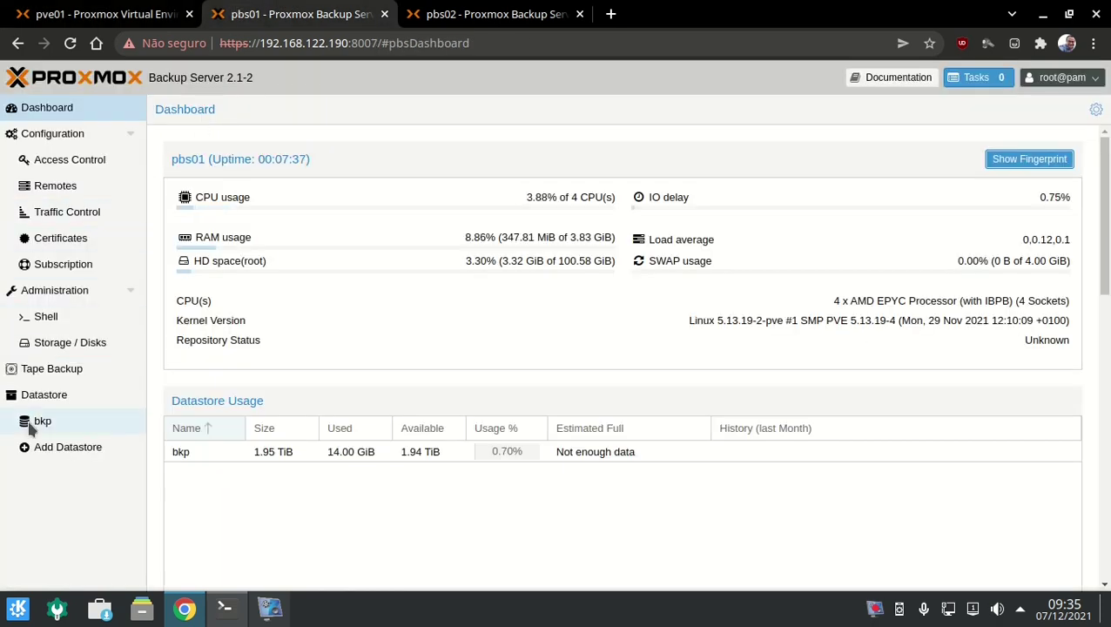
In datastore bkp's content, expand ct/100 and open protection settings for snapshot 2021-12-07T12:35:18Z.
click(29, 426)
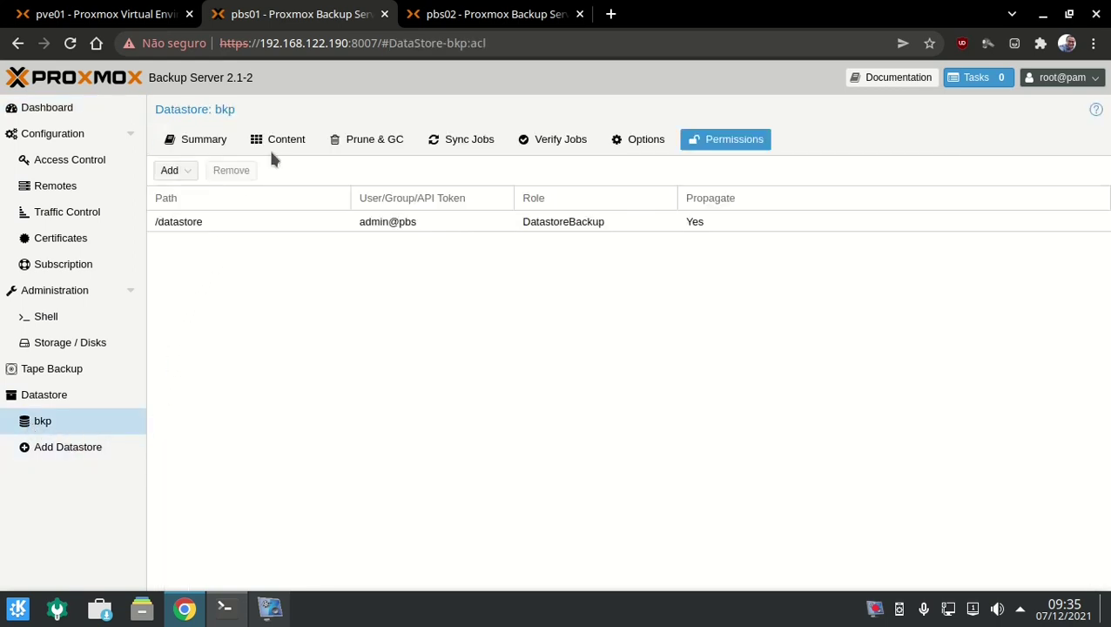
click(272, 146)
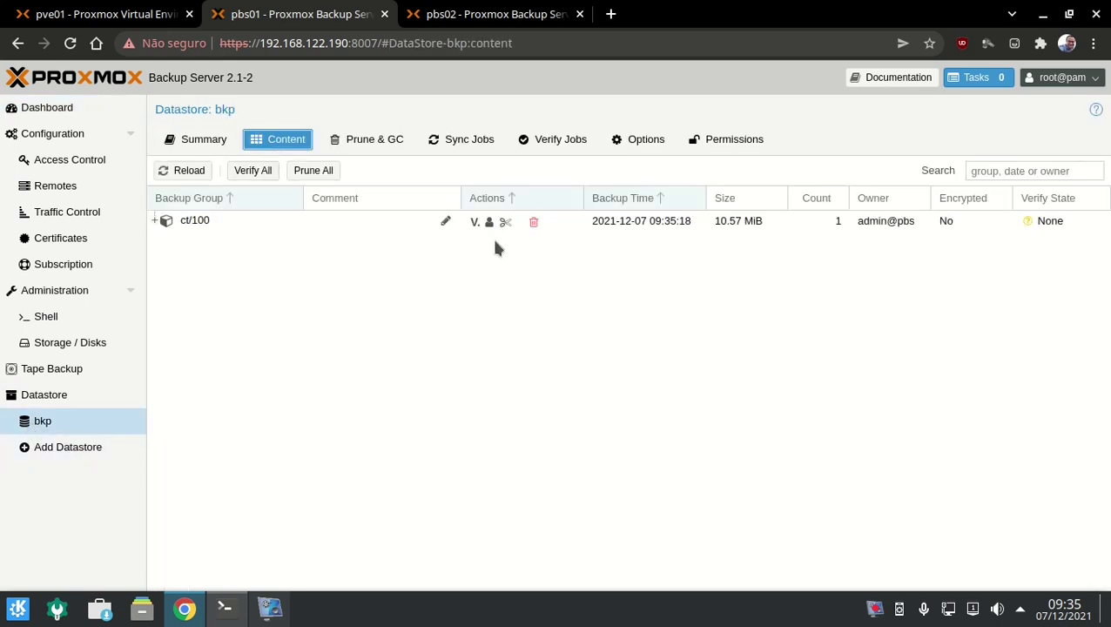
click(155, 222)
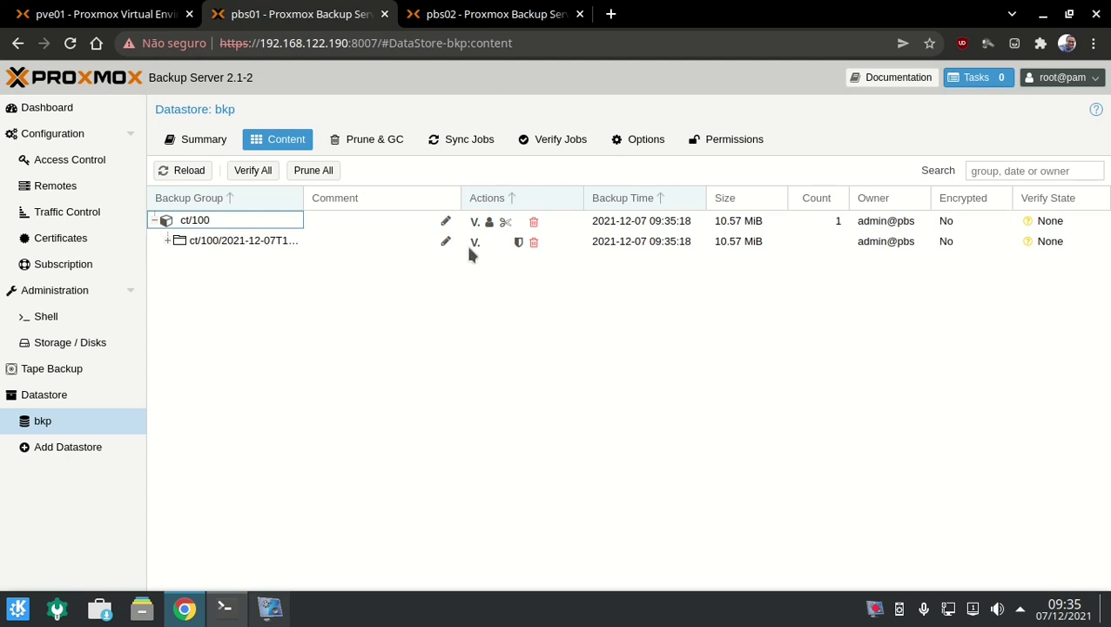
click(295, 242)
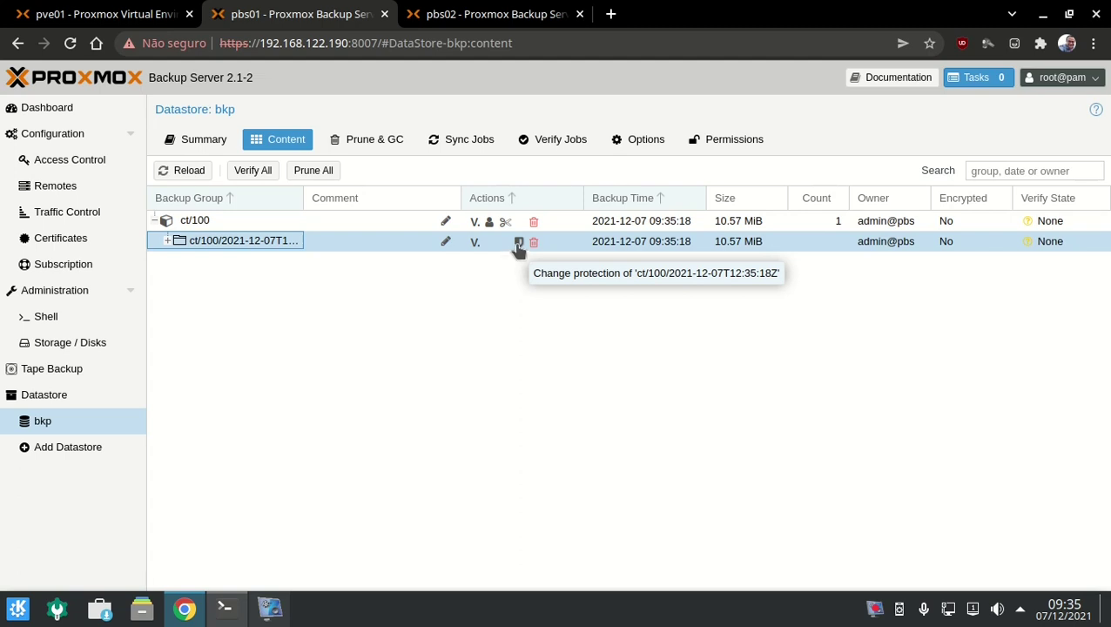
click(518, 242)
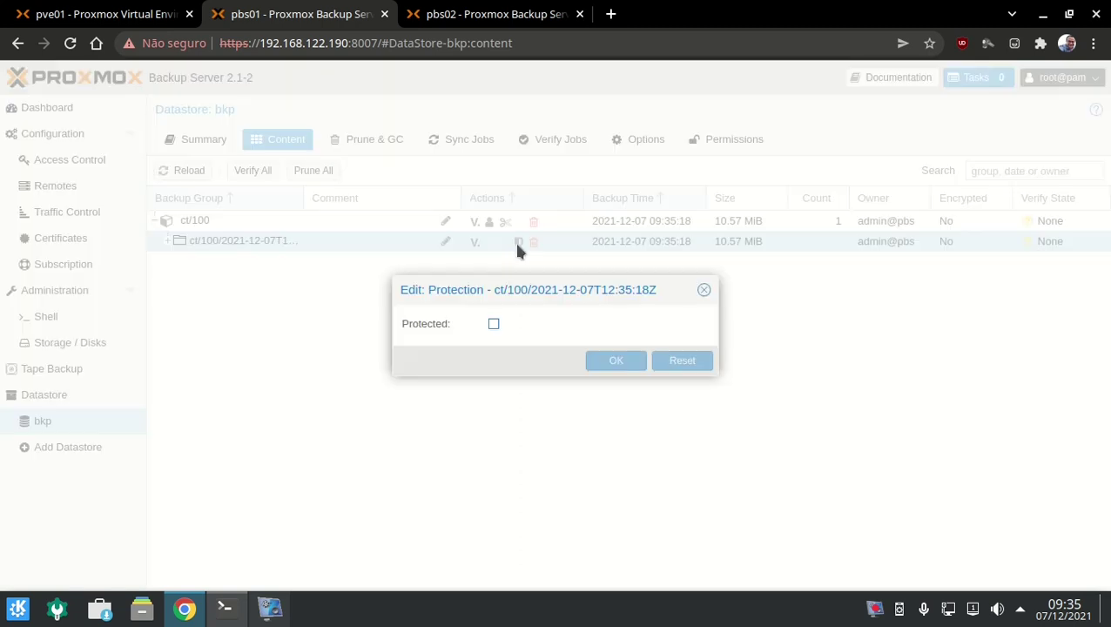
Protect the ct/100 snapshot and verify that deleting it is refused.
click(494, 324)
click(597, 362)
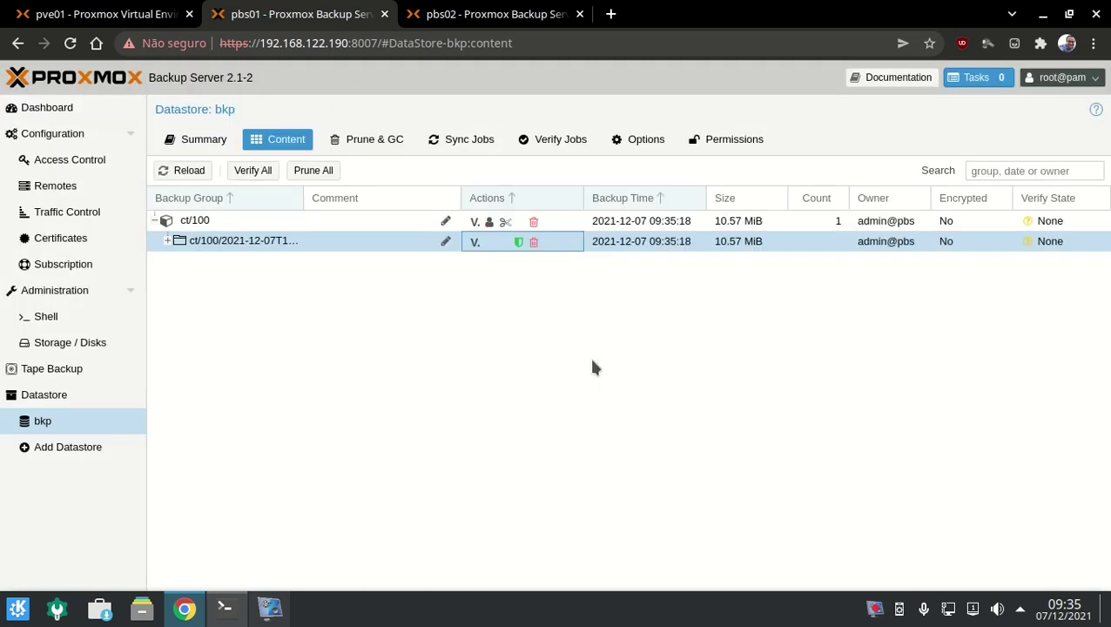
click(534, 242)
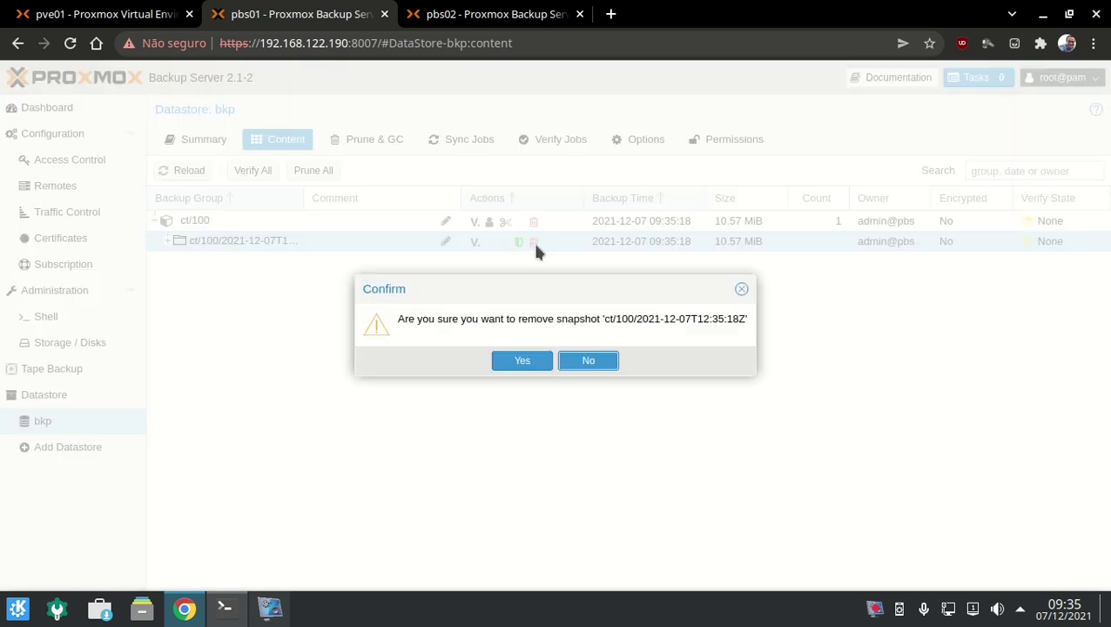
click(518, 361)
click(544, 361)
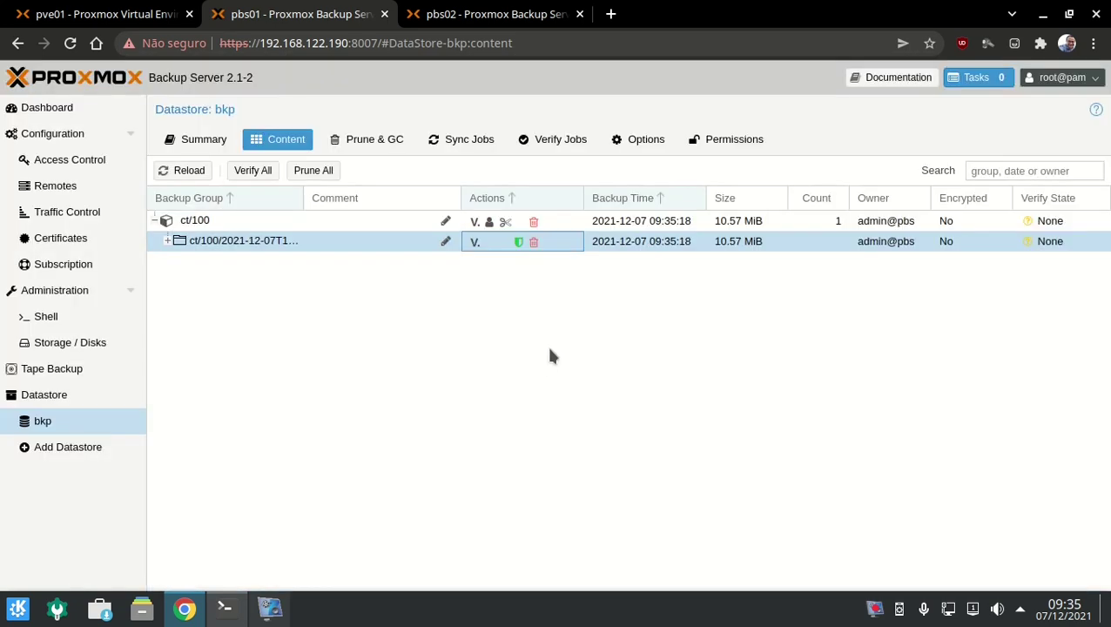
Try removing the whole ct/100 group and see it blocked by the protected snapshot.
click(534, 222)
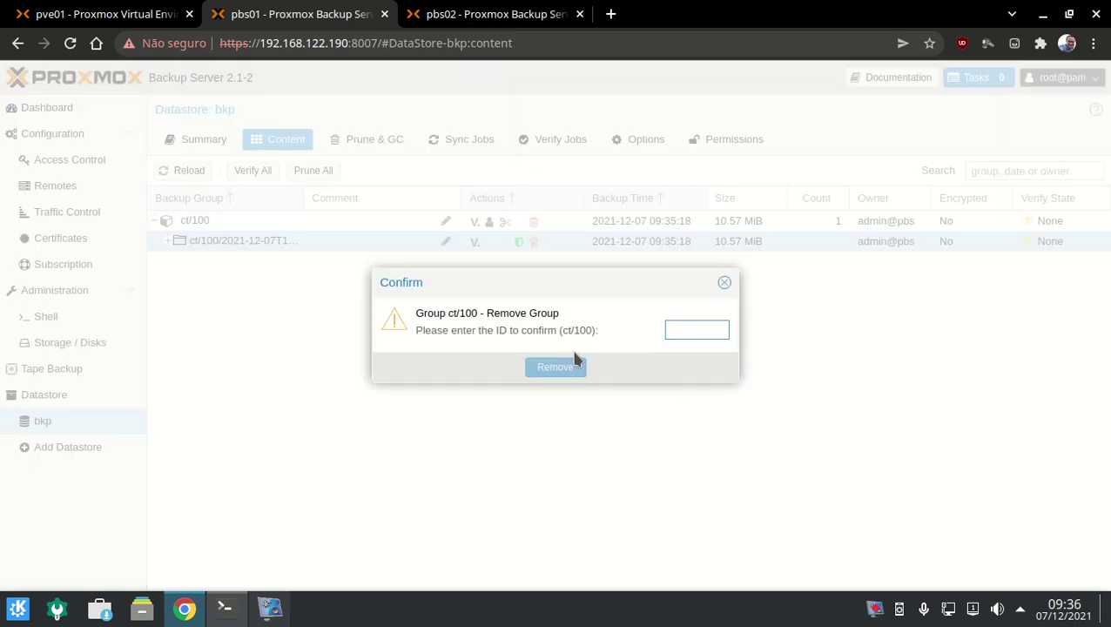
text(ct/100)
click(575, 363)
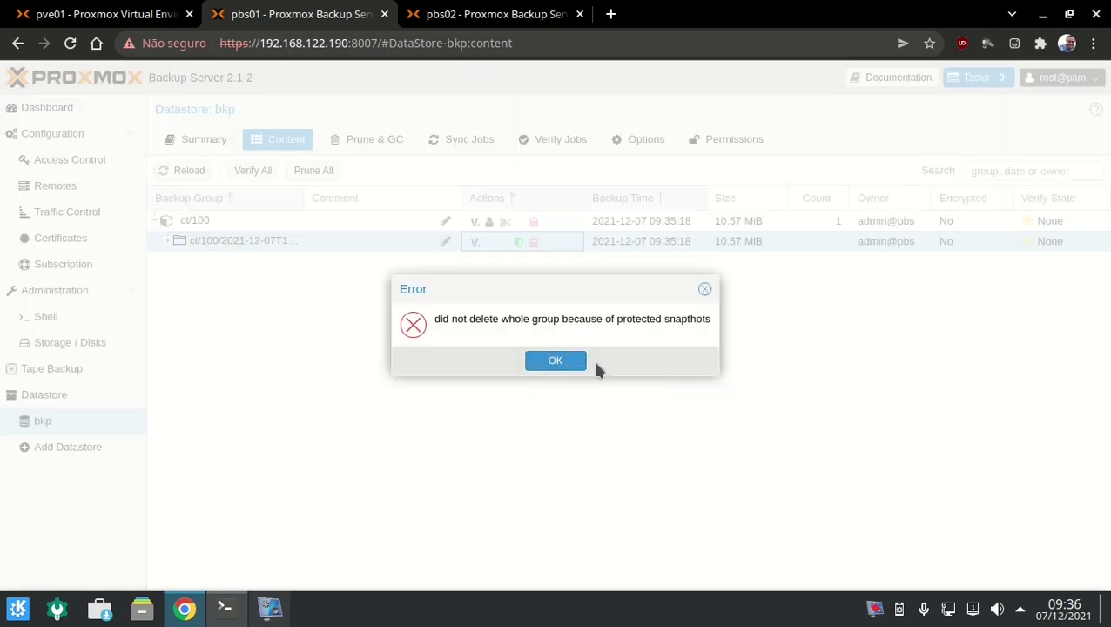
click(566, 364)
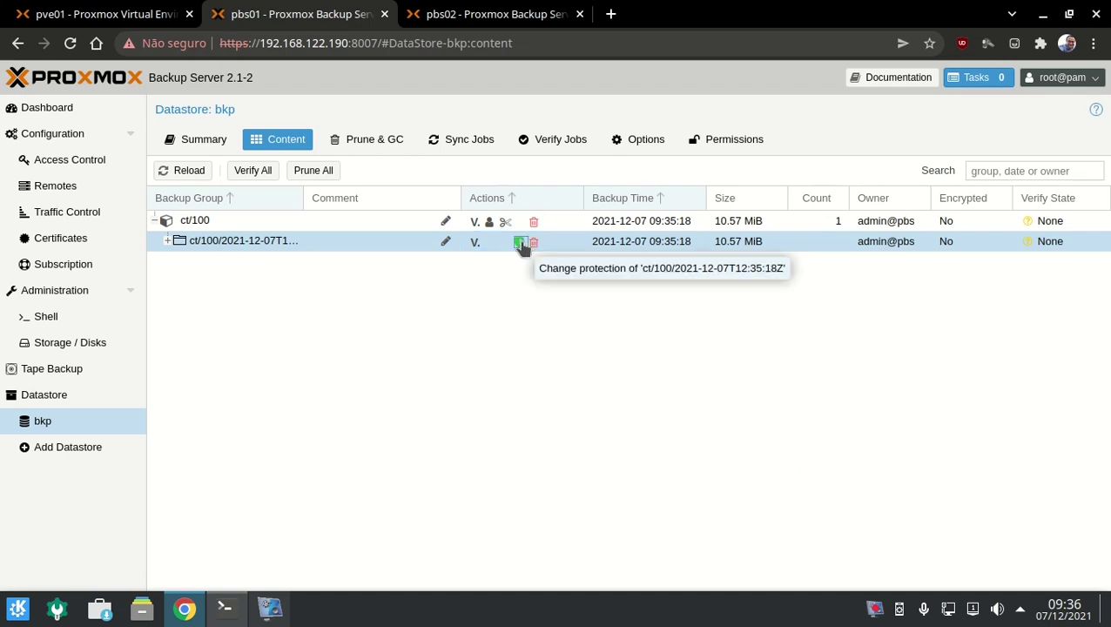
Unprotect the snapshot, then close the finished backup task log on pve01.
click(520, 243)
click(493, 325)
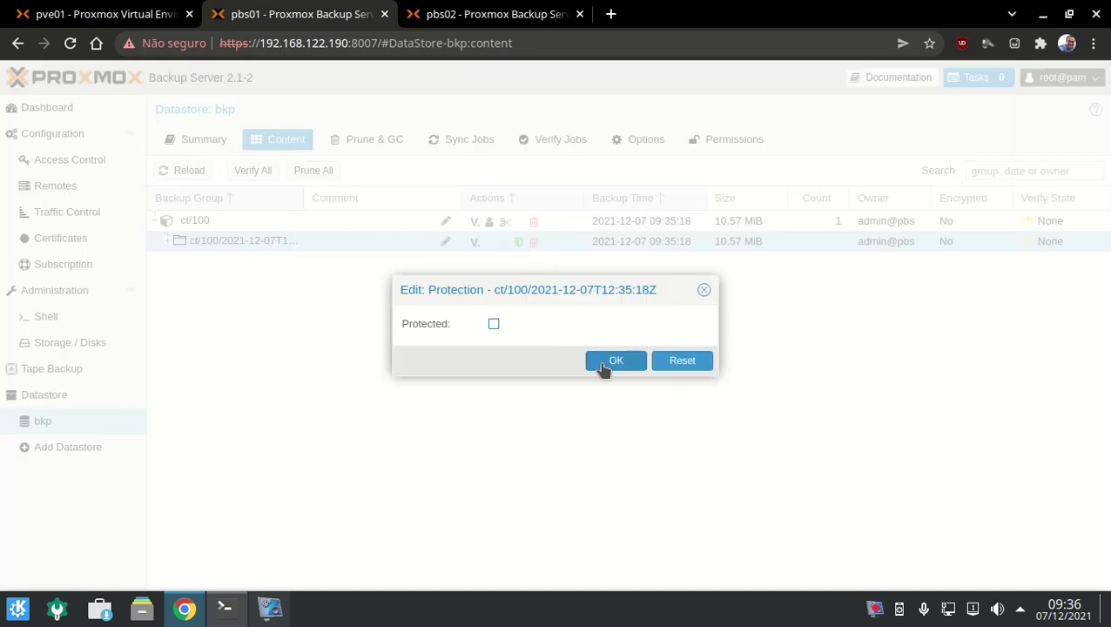
click(610, 362)
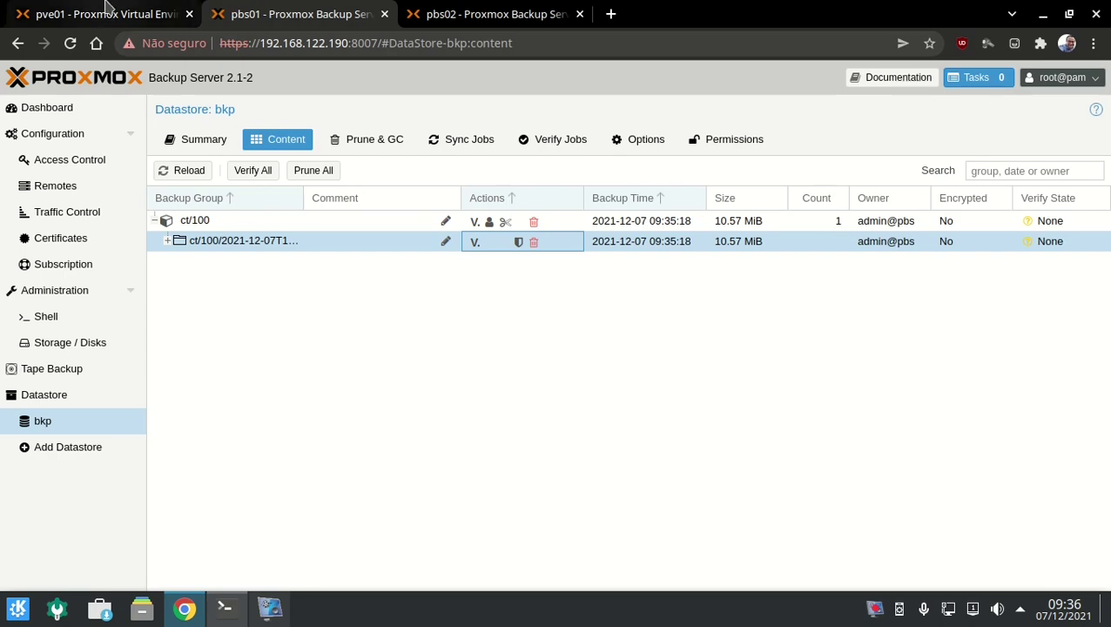
click(131, 14)
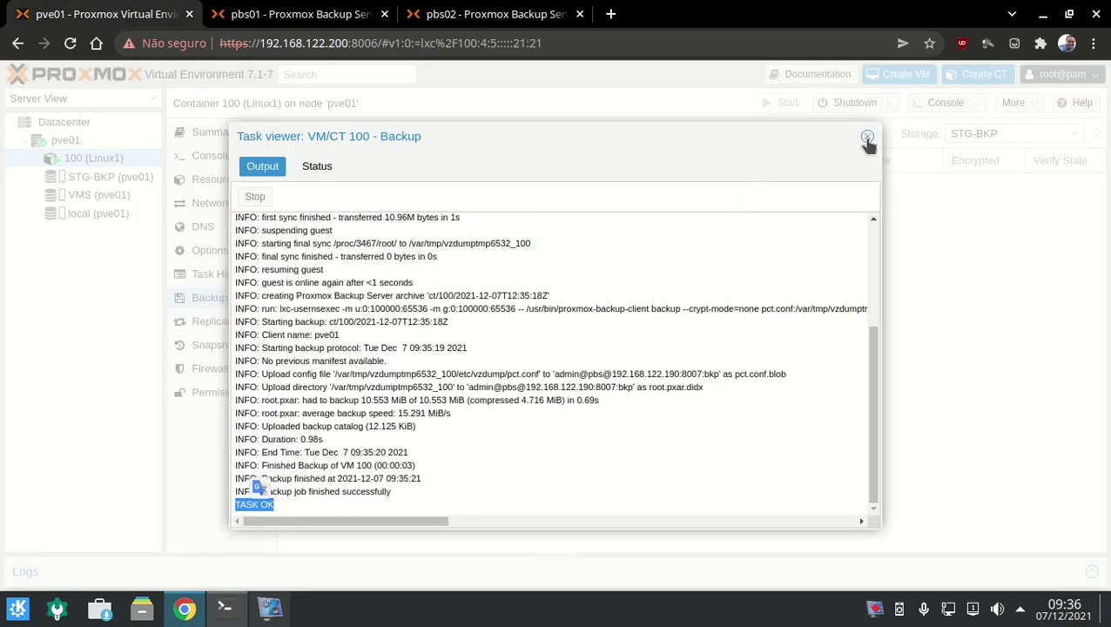
click(867, 137)
Log into container 100's console as root.
click(231, 156)
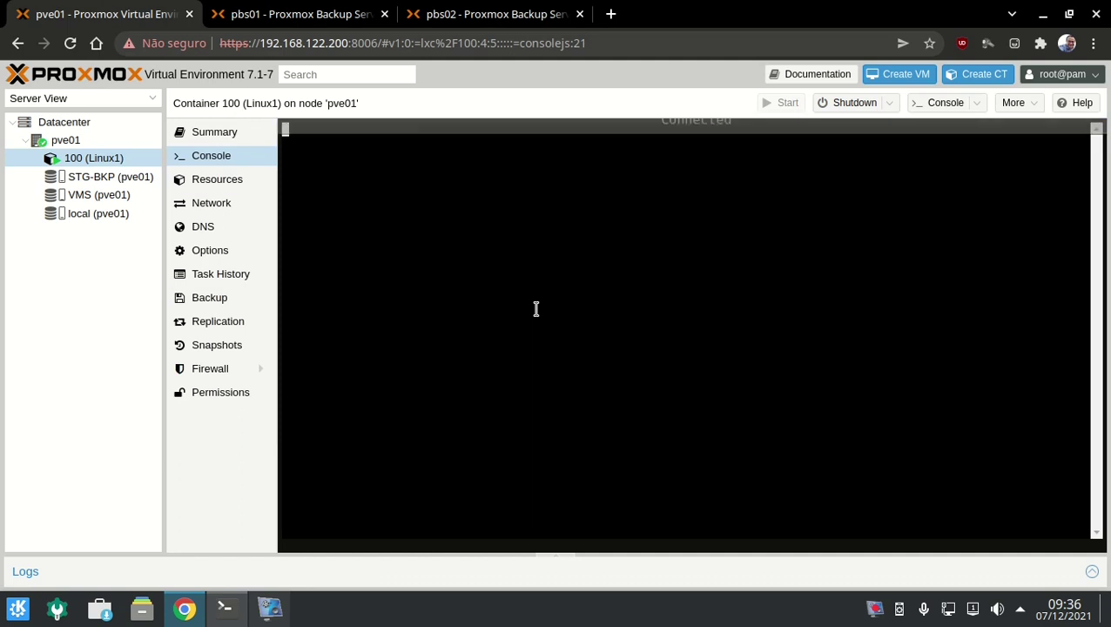
key(Return)
key(Return)
key(Return)
key(Return)
text(root)
key(Return)
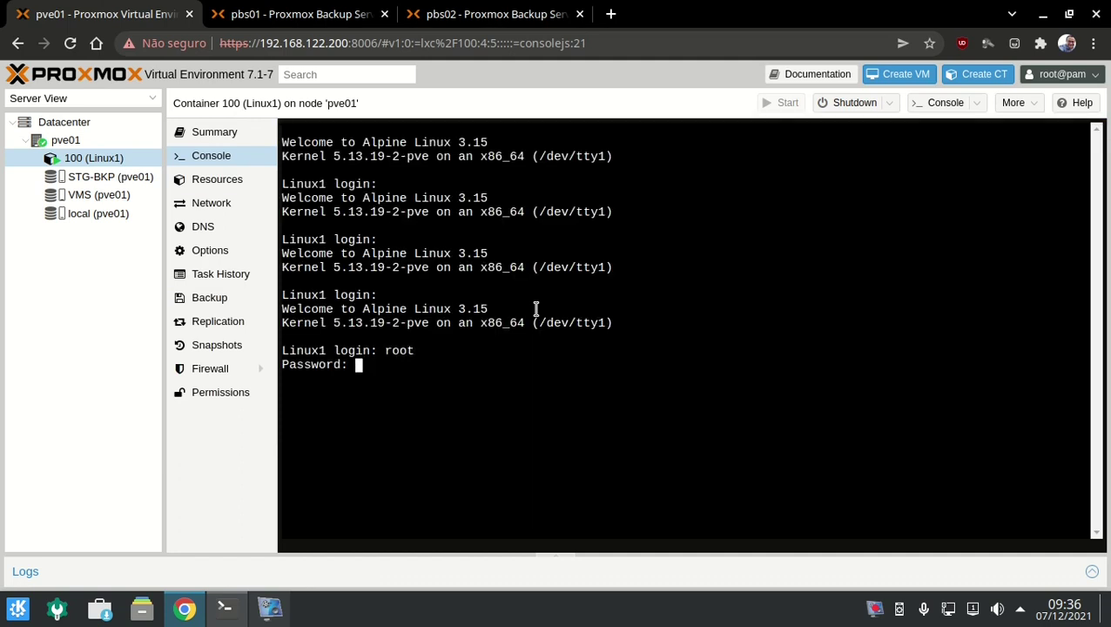
key(Return)
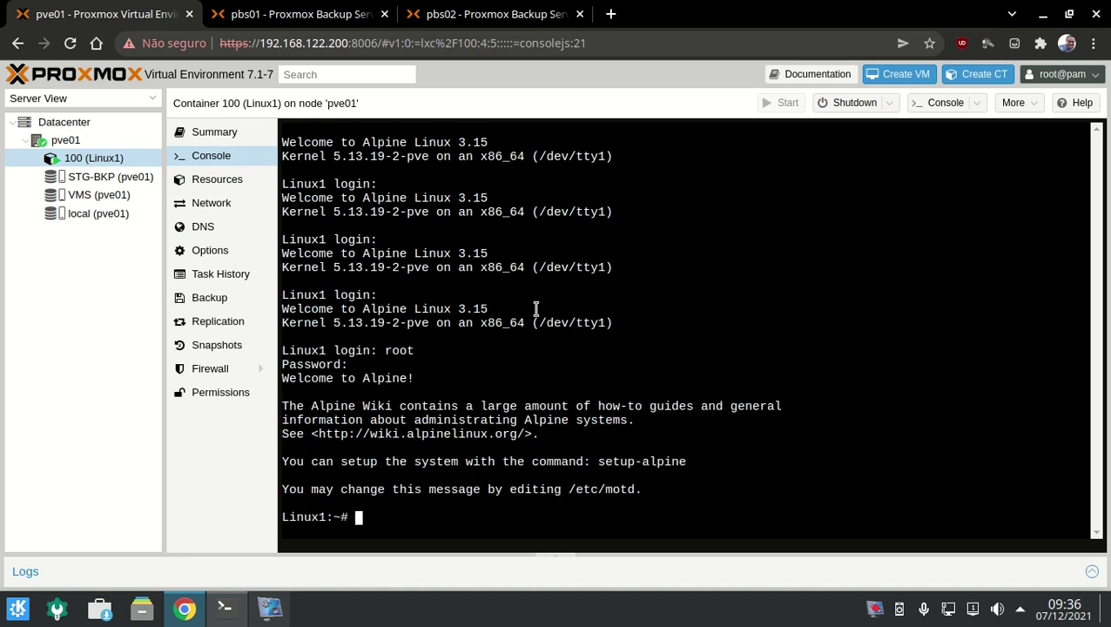
Create directories teste1 through teste5 with mkdir, then list network addresses with ip a.
text(mkdir teste)
text(1)
key(Return)
key(Up)
key(BackSpace)
text(2)
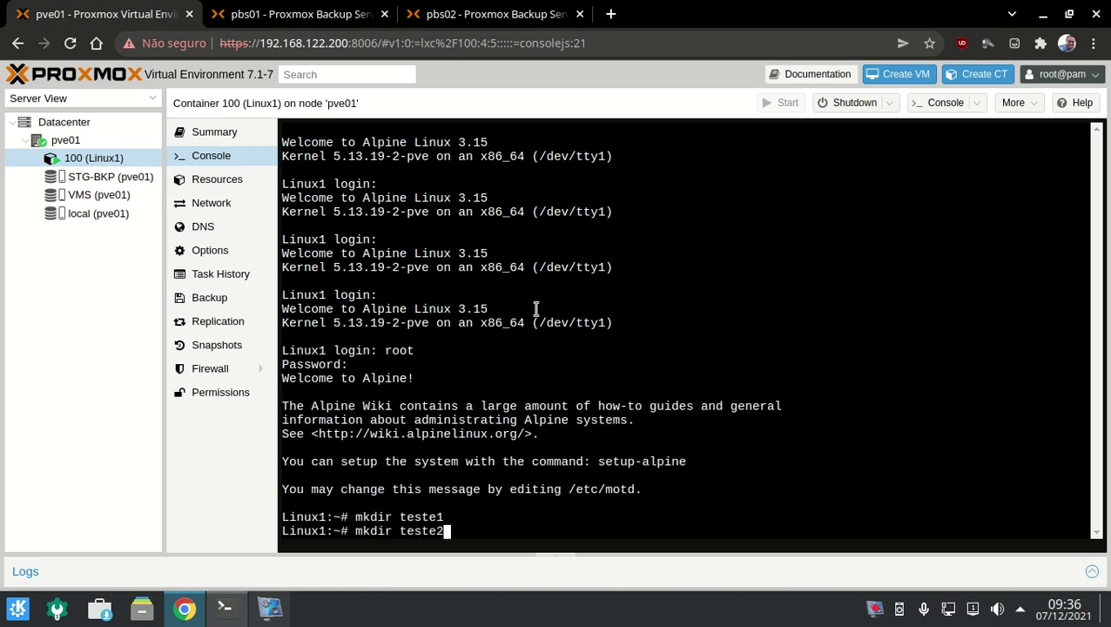
key(Return)
key(Up)
key(BackSpace)
text(3)
key(Return)
key(Up)
key(BackSpace)
text(4)
key(Return)
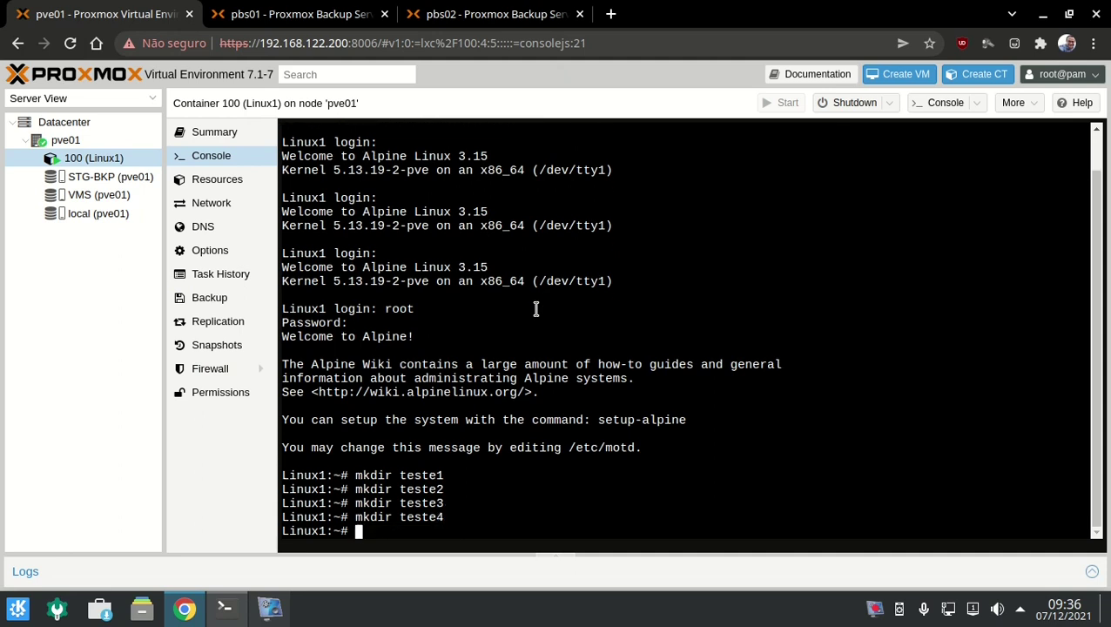
key(Up)
key(BackSpace)
text(5)
key(Return)
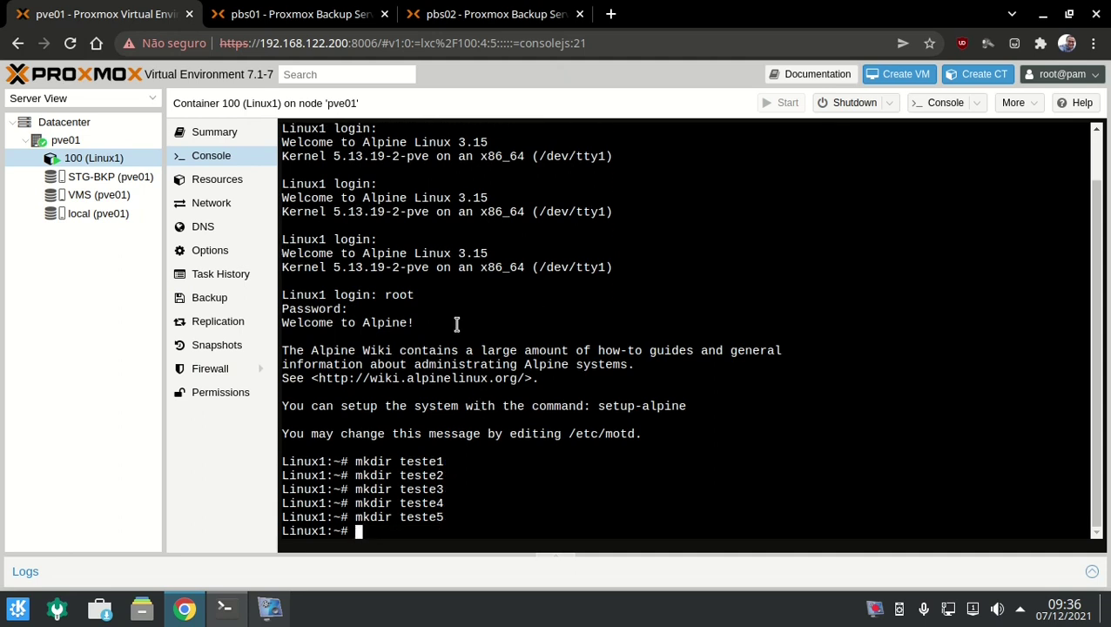
text(ip a)
key(Return)
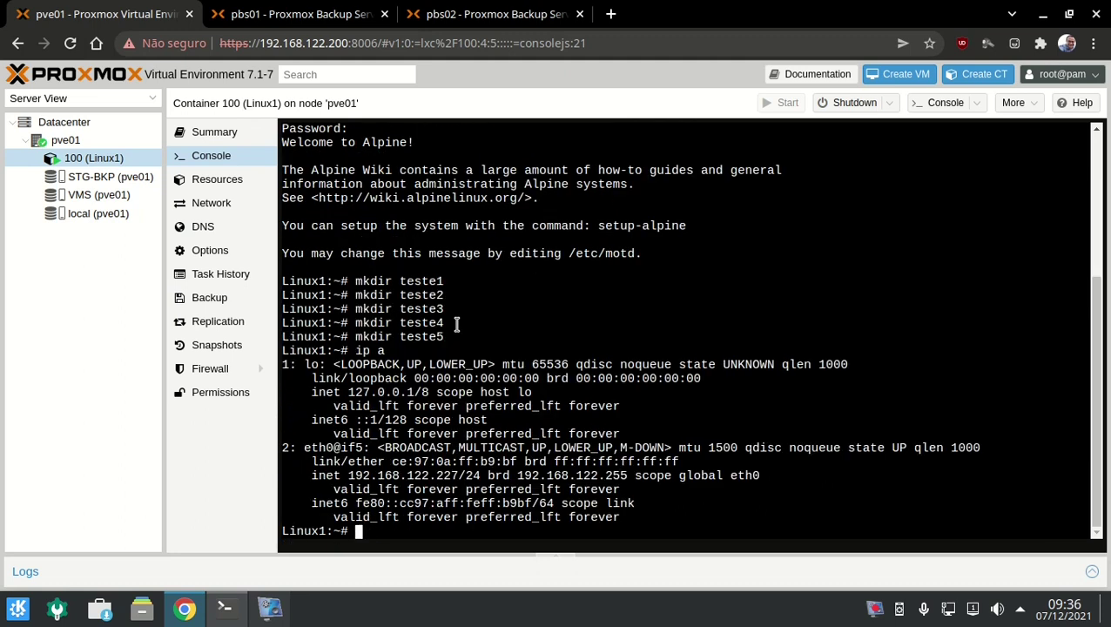
Abandon a half-typed nano /etc/ssh command in the console.
text(nano /etc/)
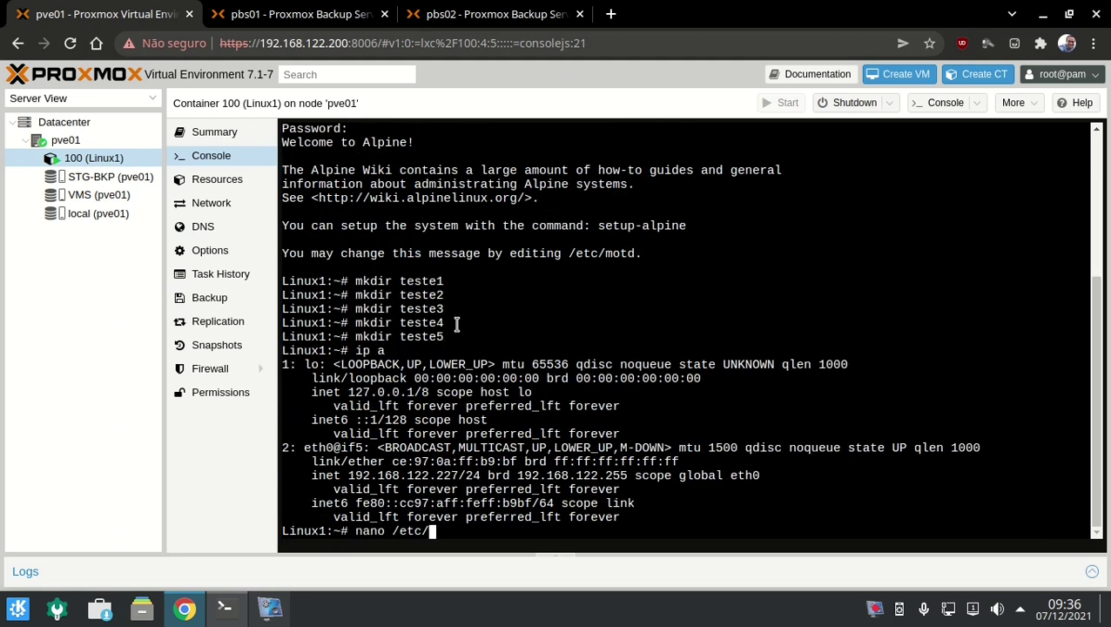
text(sshsd)
key(BackSpace)
key(BackSpace)
text(/)
key(ctrl+c)
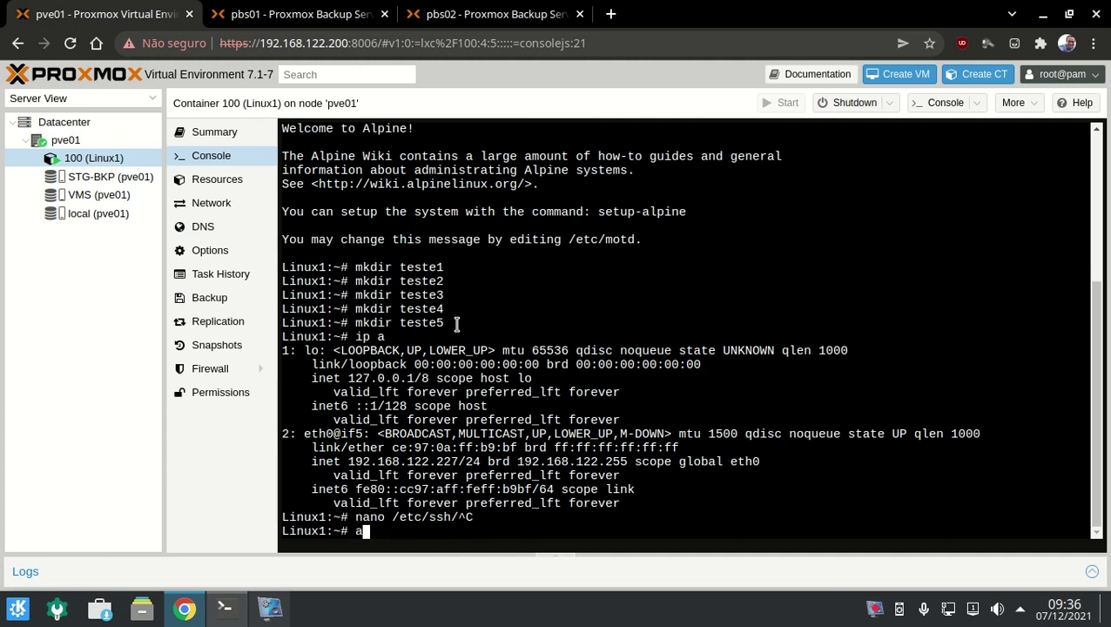
Install openssh-server with apk after apk add ssh fails.
text(apk add ssh)
key(Return)
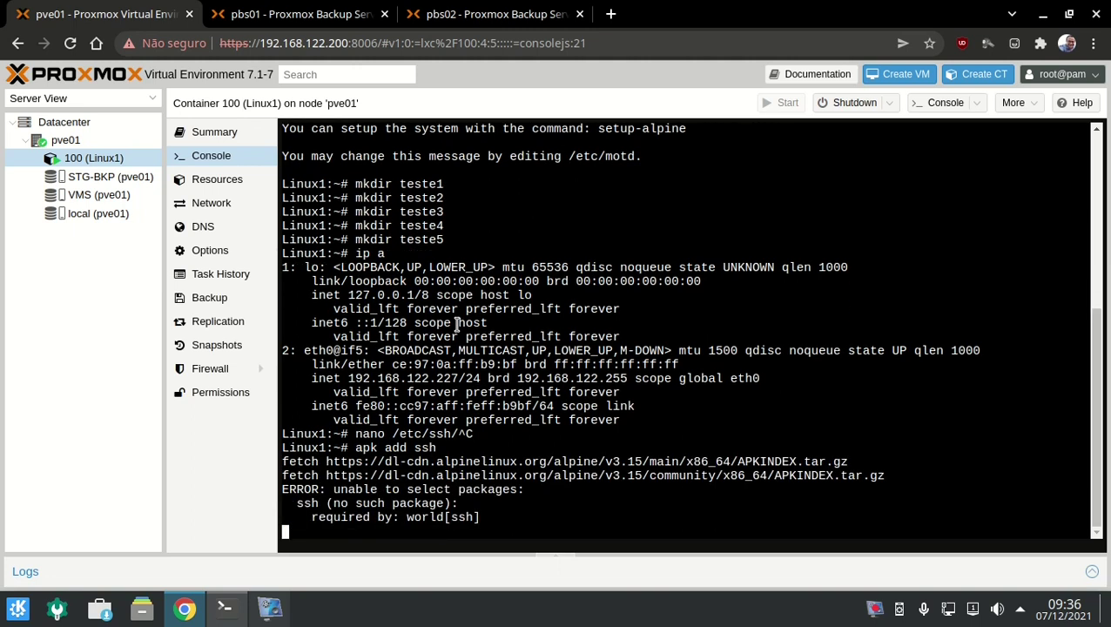
key(Up)
key(BackSpace)
key(BackSpace)
key(BackSpace)
text(o)
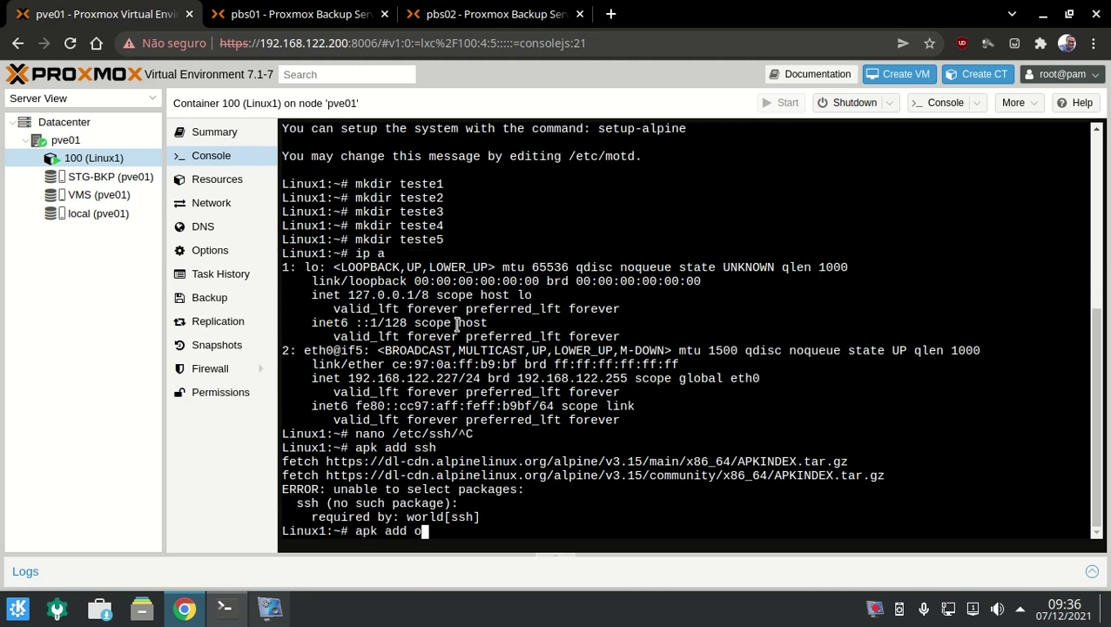
text(penssh-server)
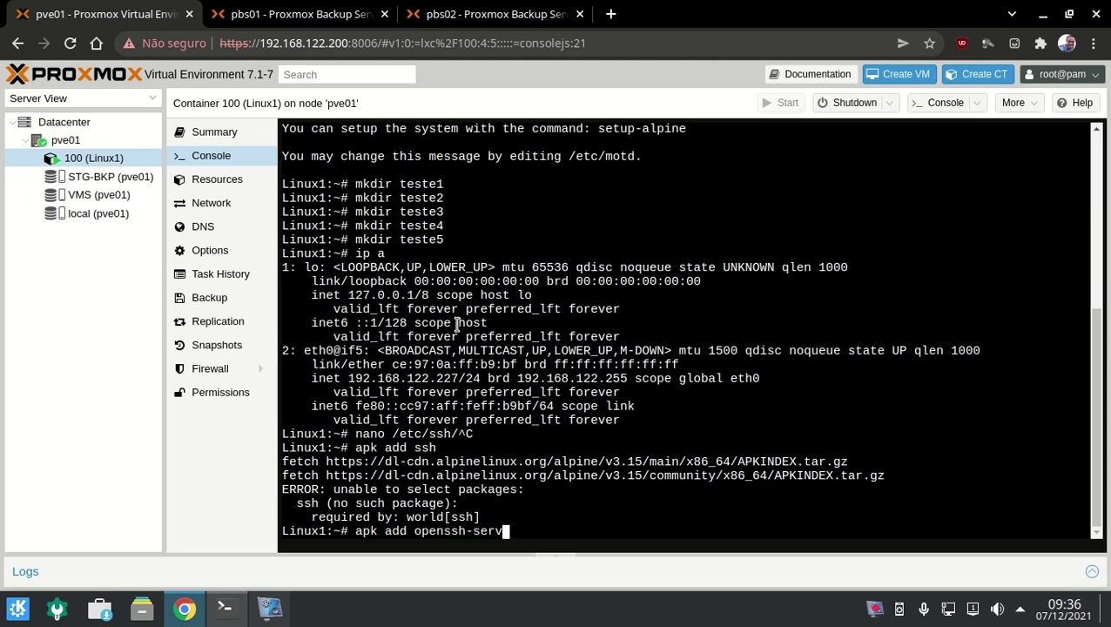
key(Return)
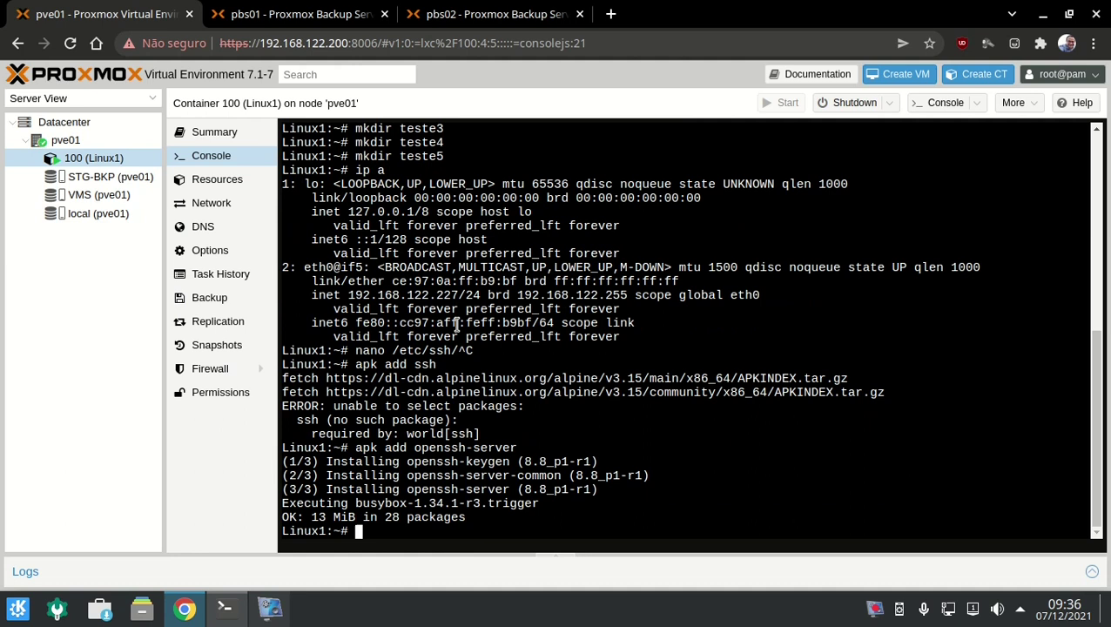
Install nano with apk add nano and open /etc/ssh/sshd_config in it.
text(nano /etc/ssh/)
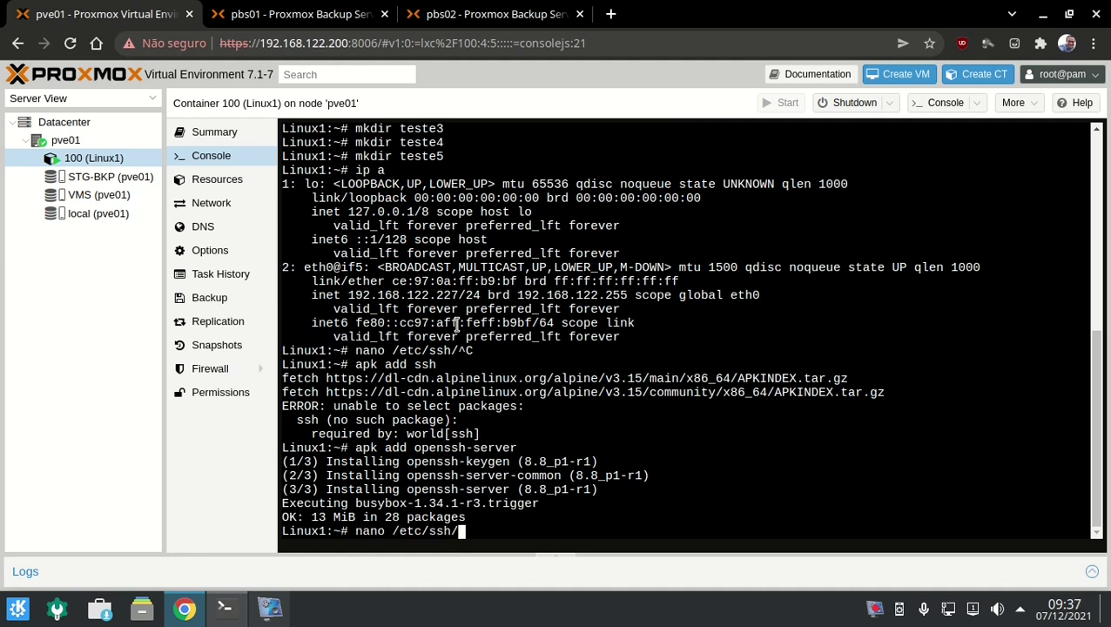
text(sshd_config)
key(Return)
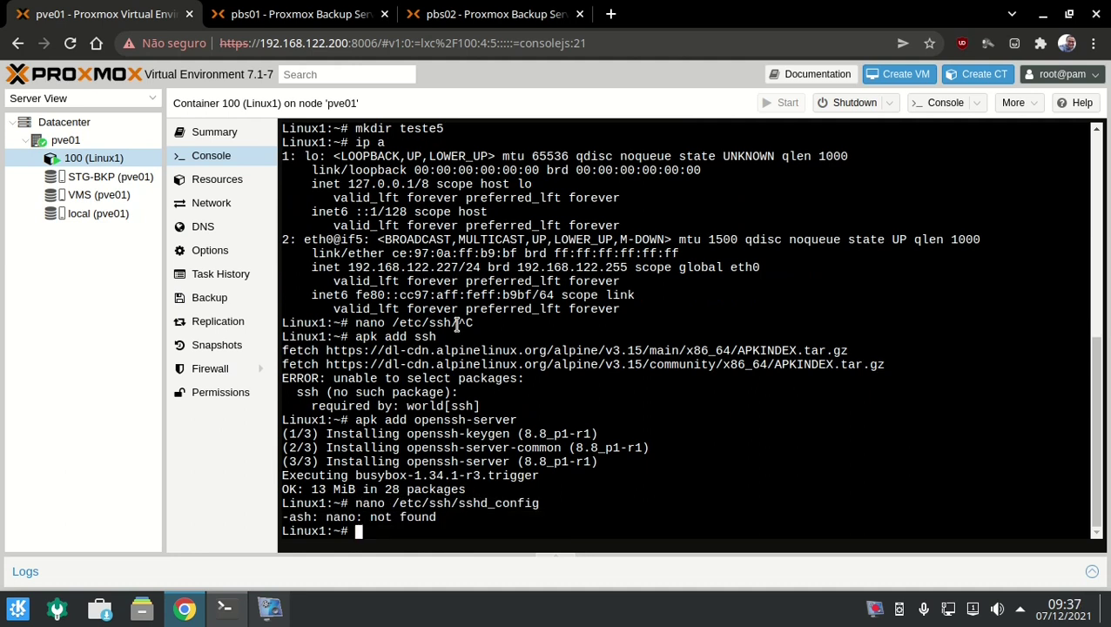
key(Up)
key(Up)
key(BackSpace)
key(BackSpace)
key(BackSpace)
key(BackSpace)
key(BackSpace)
key(BackSpace)
key(BackSpace)
key(BackSpace)
key(BackSpace)
key(BackSpace)
key(BackSpace)
key(BackSpace)
key(BackSpace)
key(BackSpace)
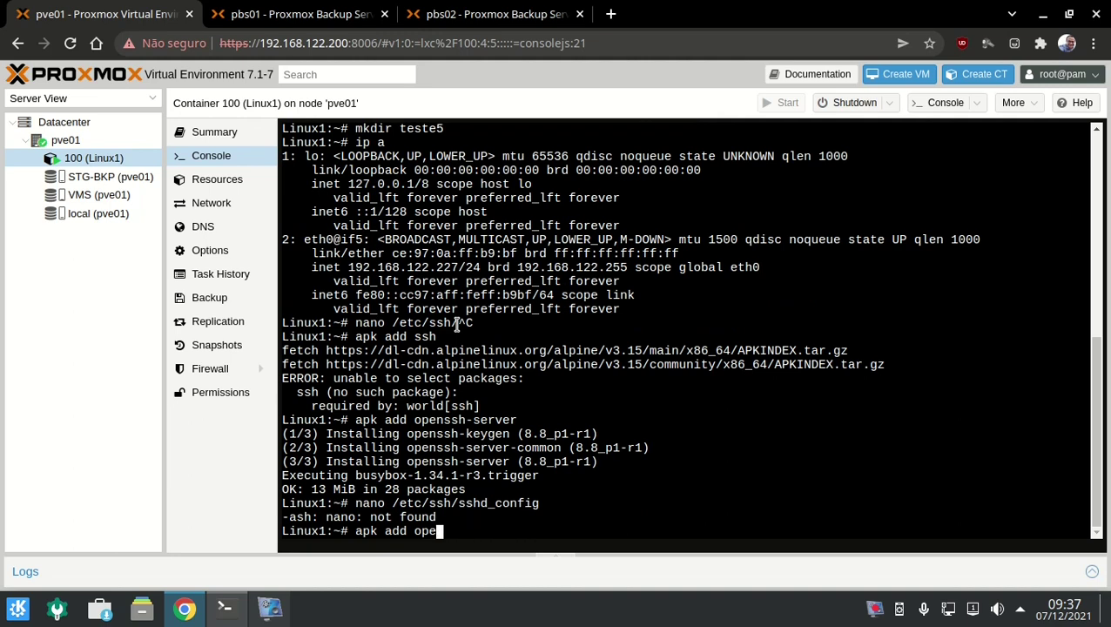
text(nano)
key(Return)
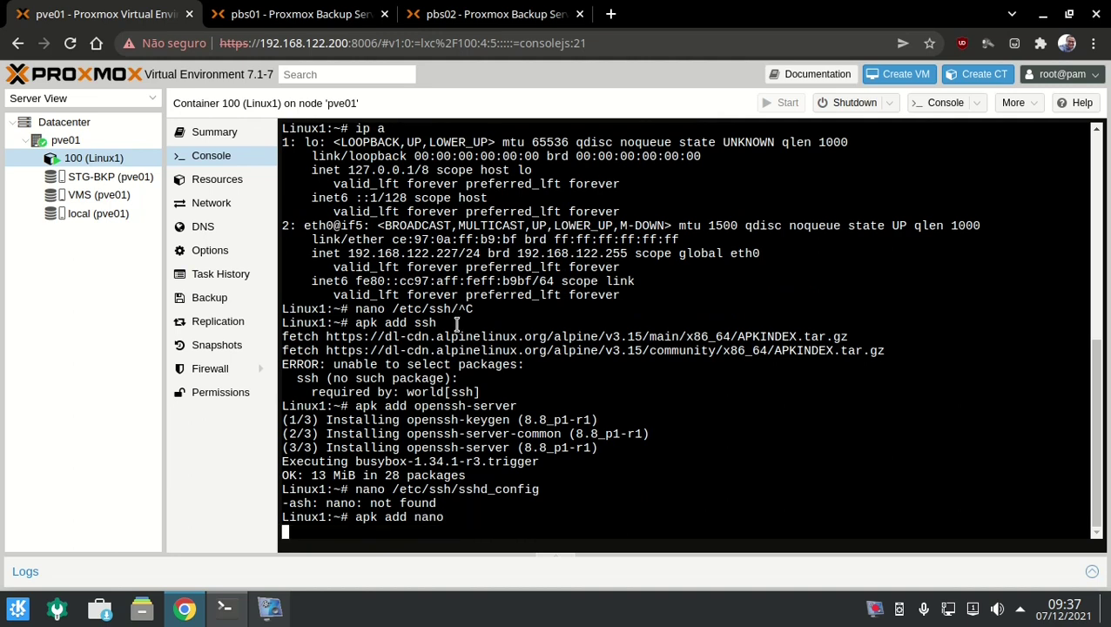
key(Up)
key(Up)
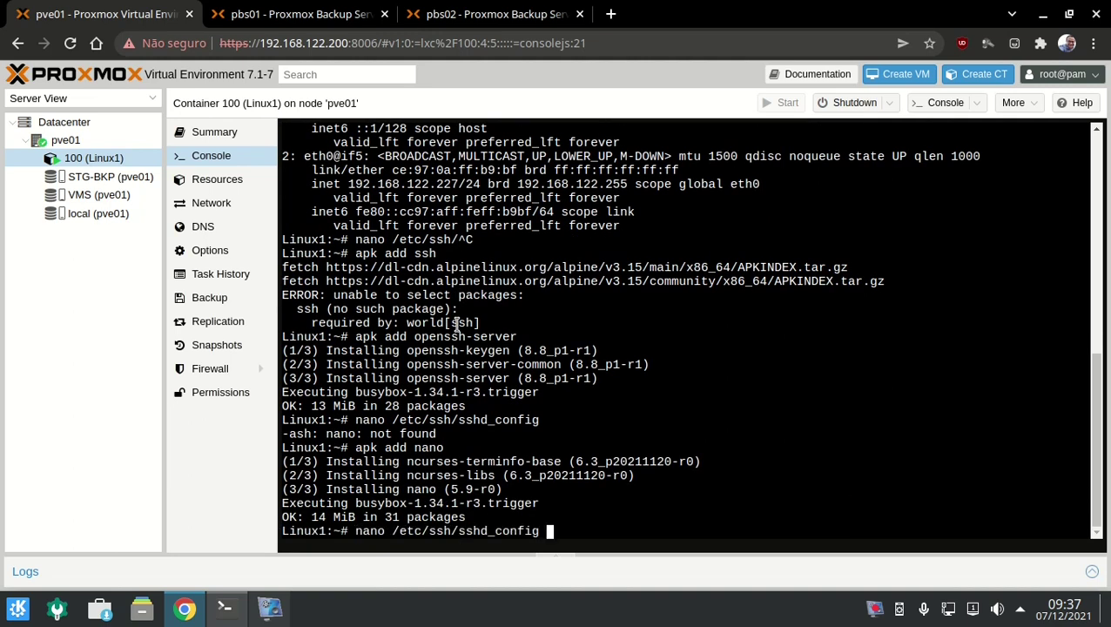
key(Return)
Uncomment PermitRootLogin in sshd_config, set it to yes, and save the file.
key(Page_Down)
key(Down)
key(Down)
key(Down)
key(Down)
key(Down)
key(Down)
key(Down)
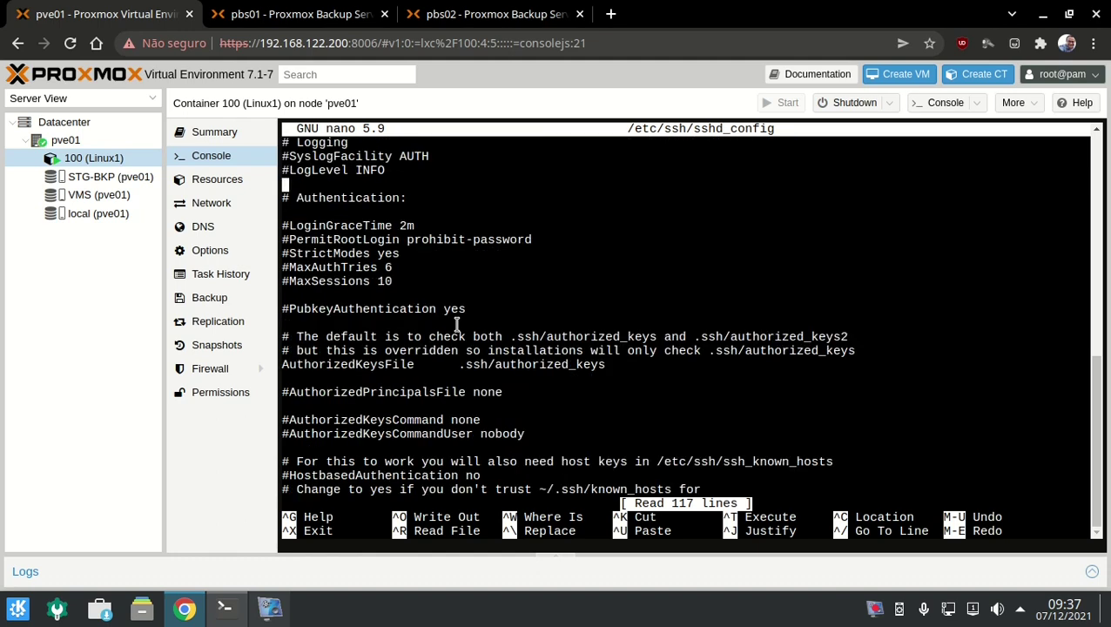
key(Delete)
key(End)
key(BackSpace)
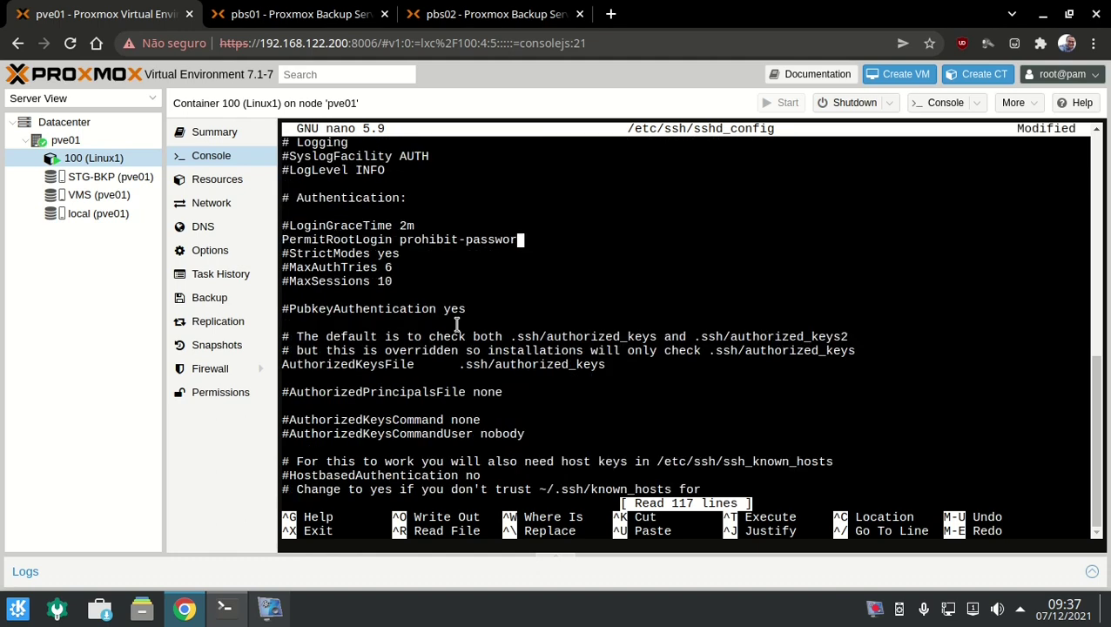
key(BackSpace)
key(BackSpace)
key(BackSpace)
key(BackSpace)
key(BackSpace)
key(BackSpace)
key(BackSpace)
key(BackSpace)
key(BackSpace)
key(BackSpace)
key(BackSpace)
key(BackSpace)
key(BackSpace)
key(BackSpace)
key(BackSpace)
key(BackSpace)
text(yes)
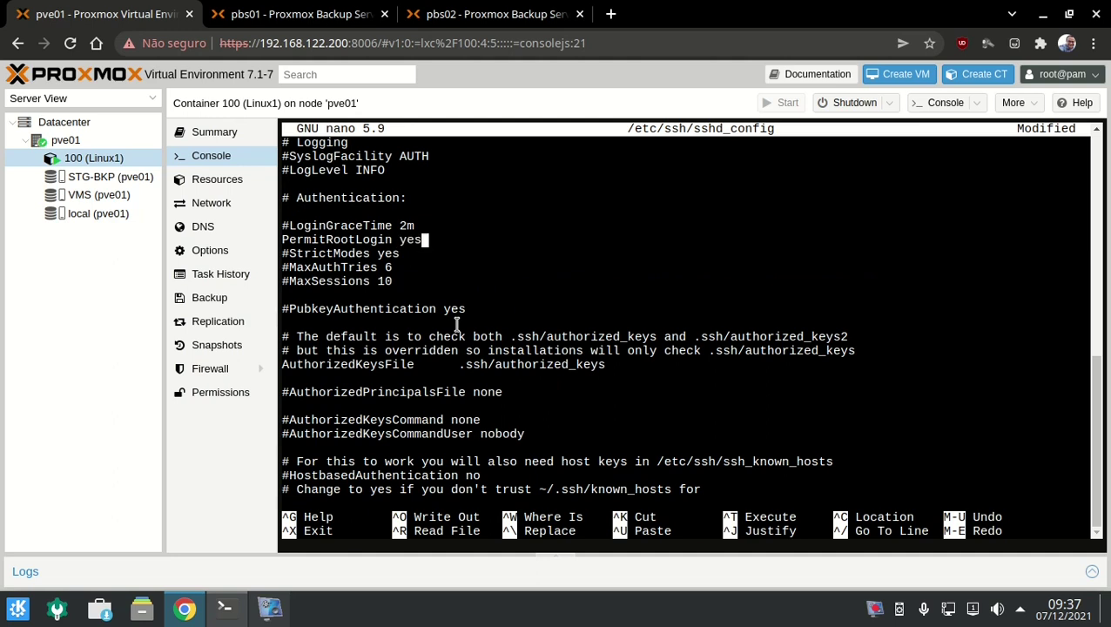
key(ctrl+x)
key(y)
key(Return)
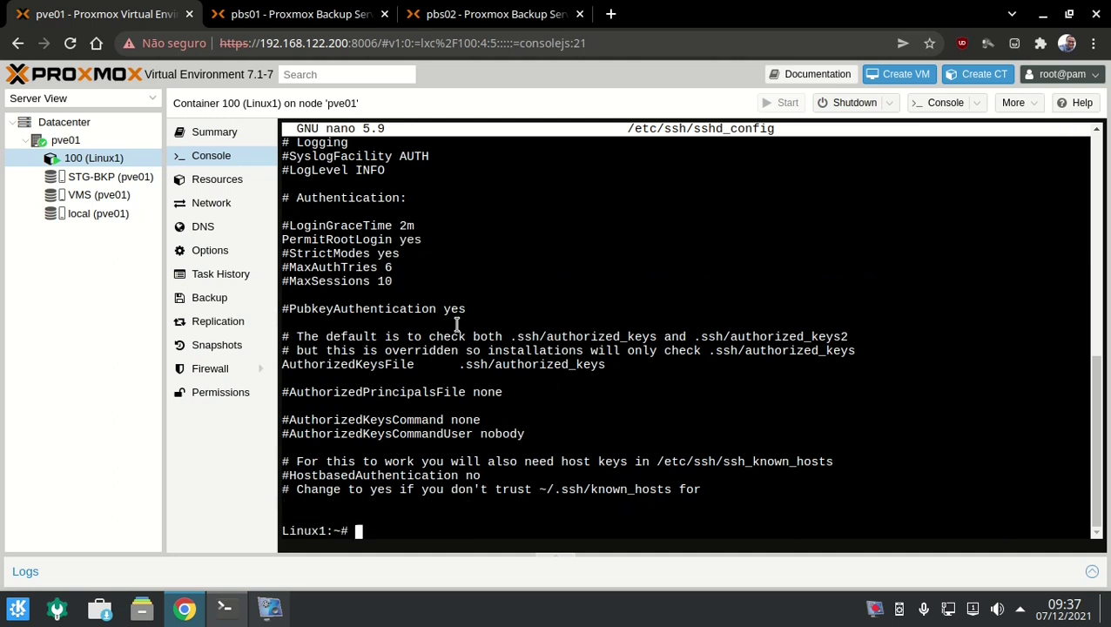
Restart sshd with /etc/init.d/sshd restart and show addresses with ip a.
text(/etc/init.)
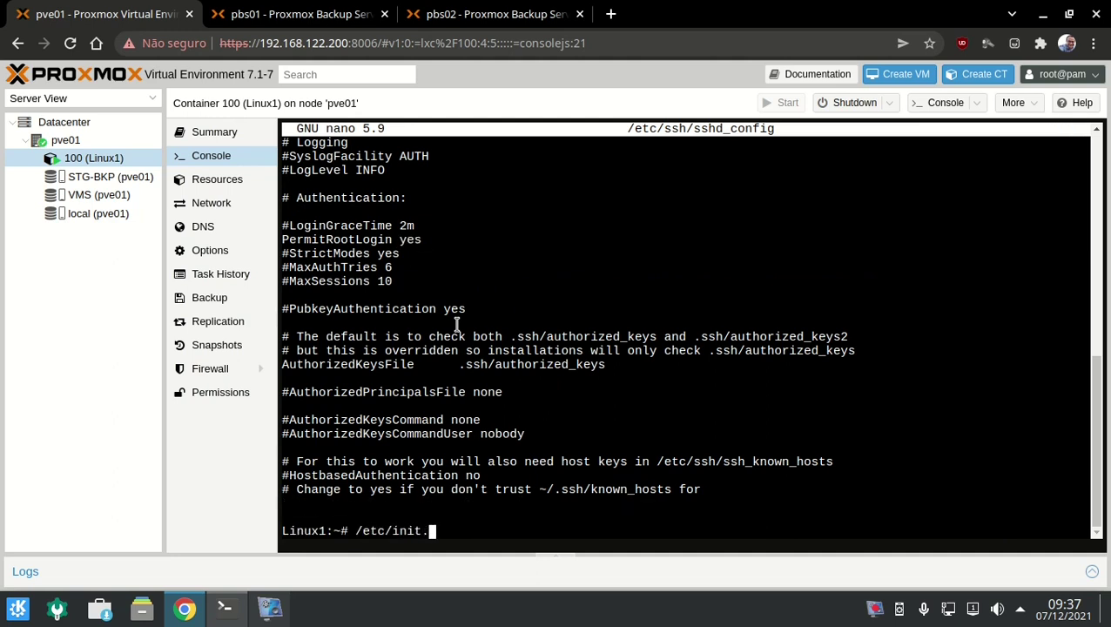
text(d/sshd restart)
key(Return)
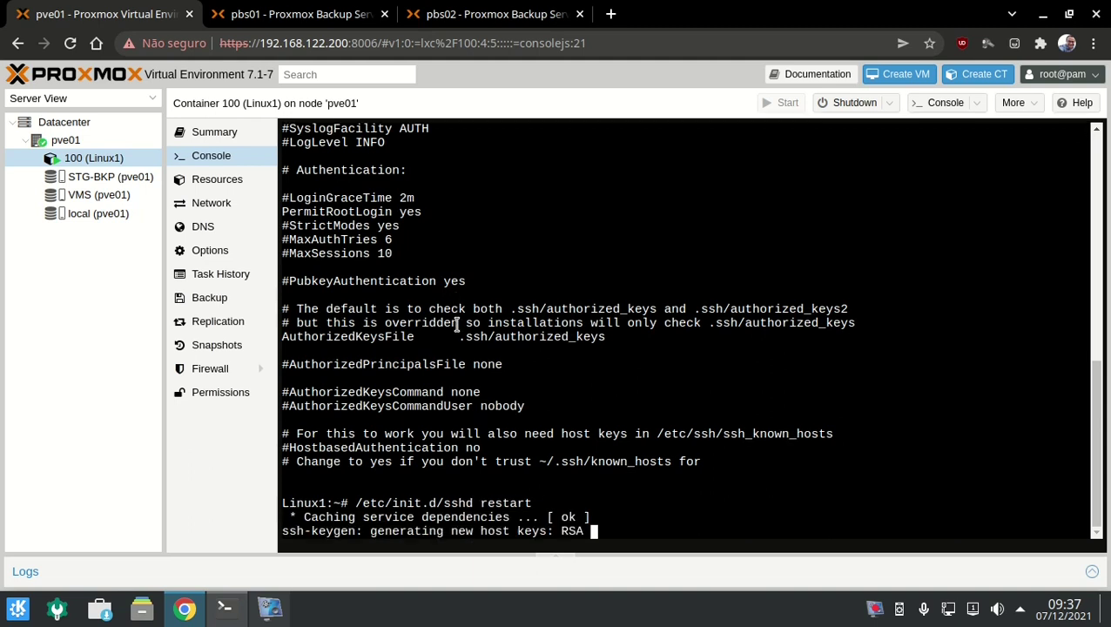
text(ipa)
key(BackSpace)
key(BackSpace)
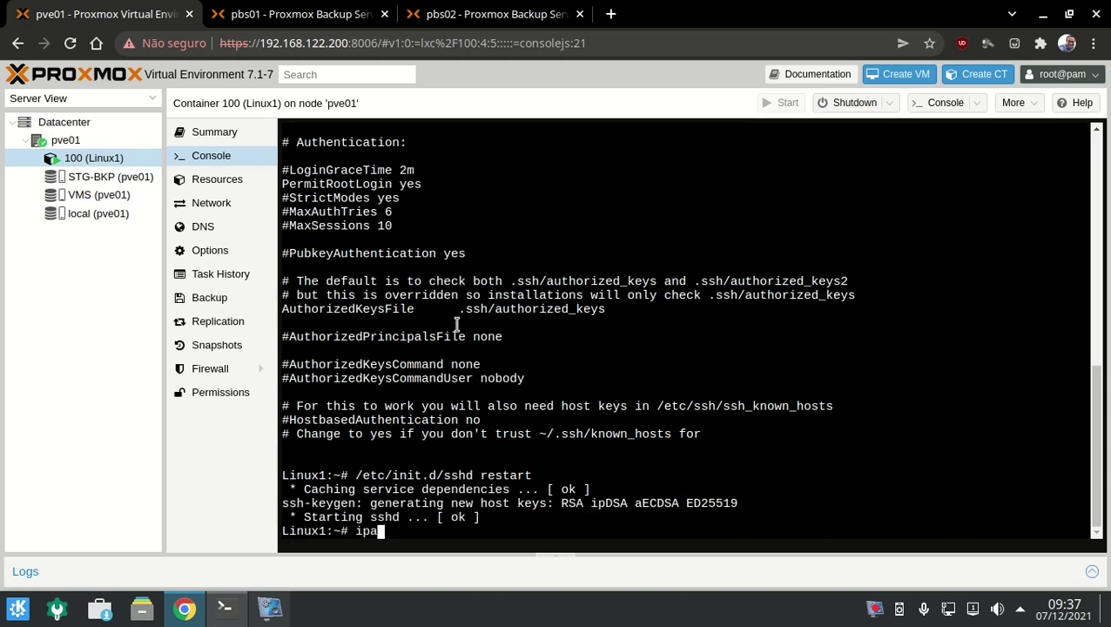
text(a)
key(Return)
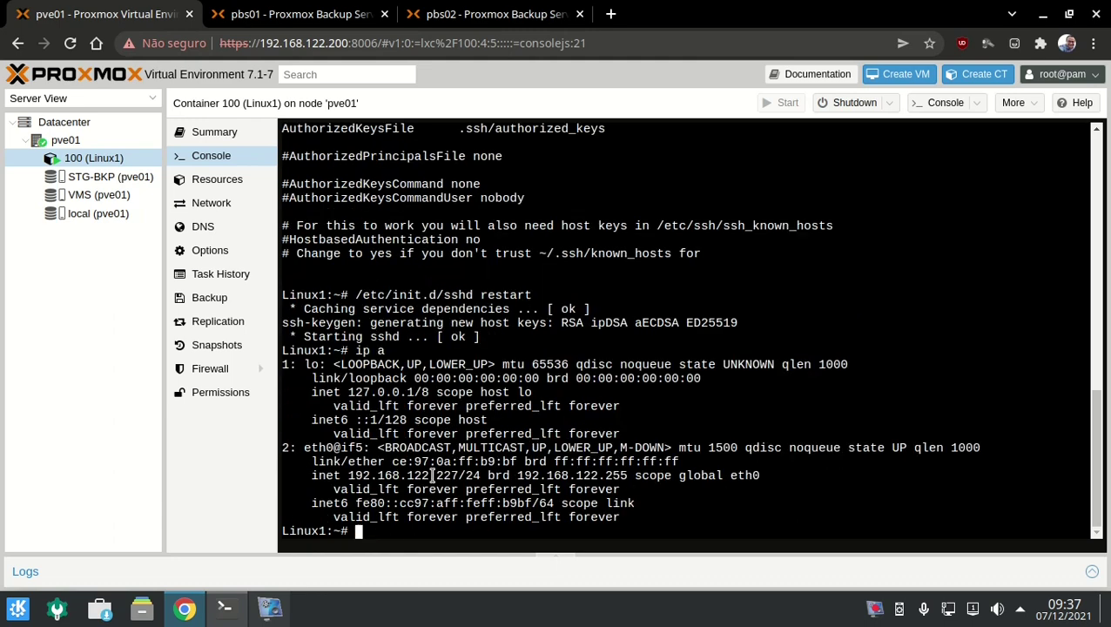